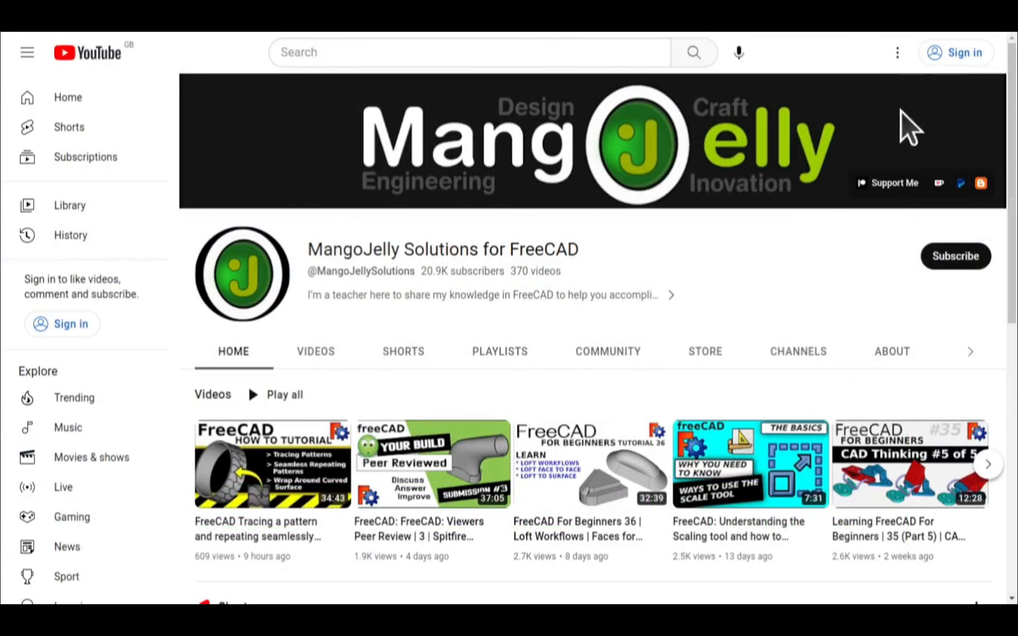
View the MangoJelly Solutions channel's About page and read down its description.
{"action": "left_click", "coordinate": [891, 354]}
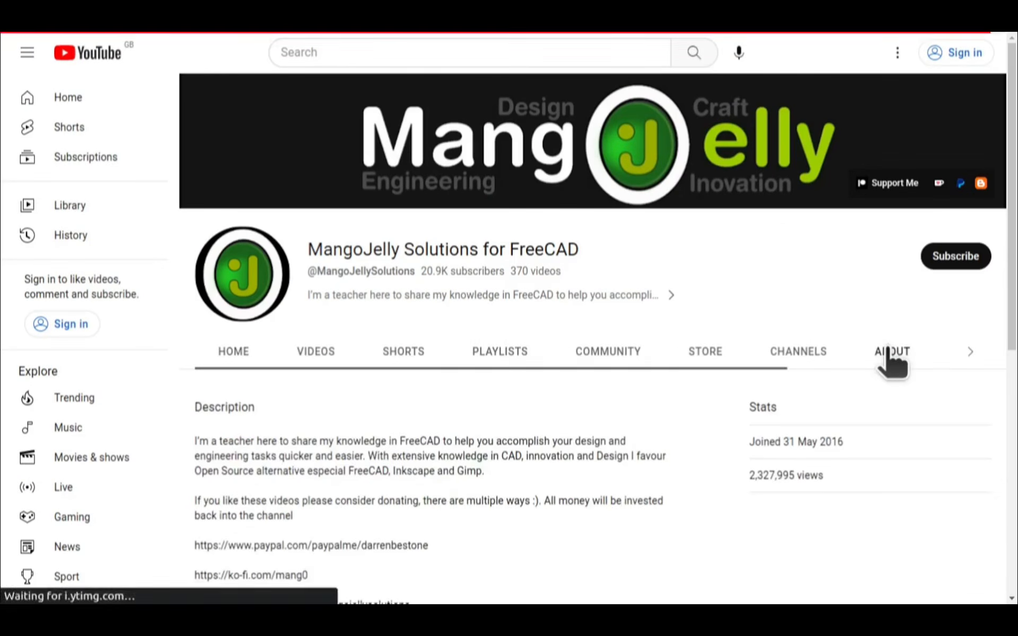
{"action": "scroll", "coordinate": [216, 461], "scroll_direction": "down", "scroll_amount": 3}
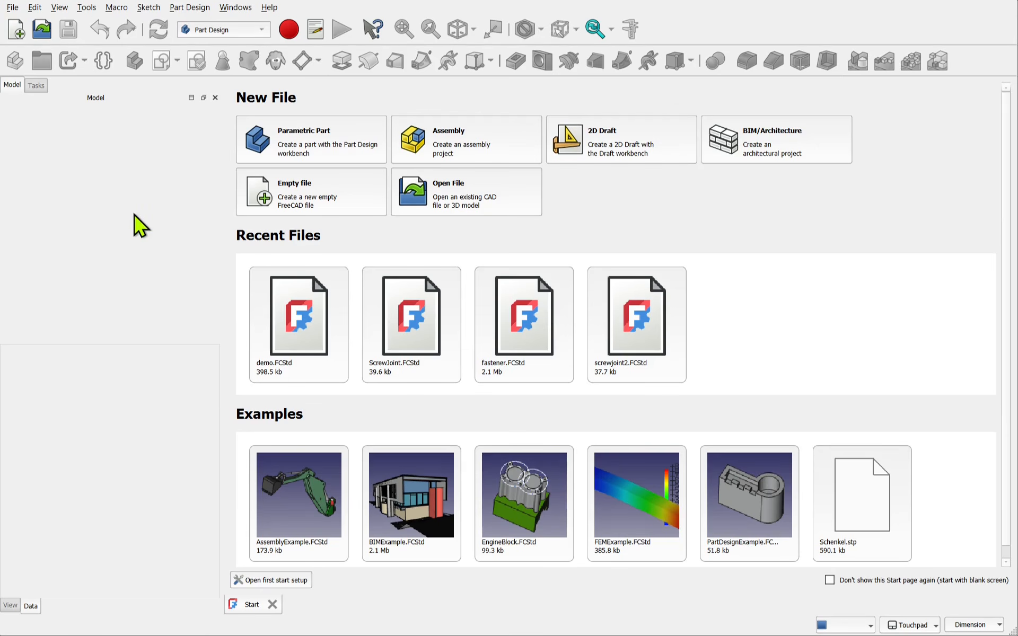
In FreeCAD, search the Addon Manager for "sheetmet" and open the details of the SheetMetal Workbench.
{"action": "left_click", "coordinate": [88, 7]}
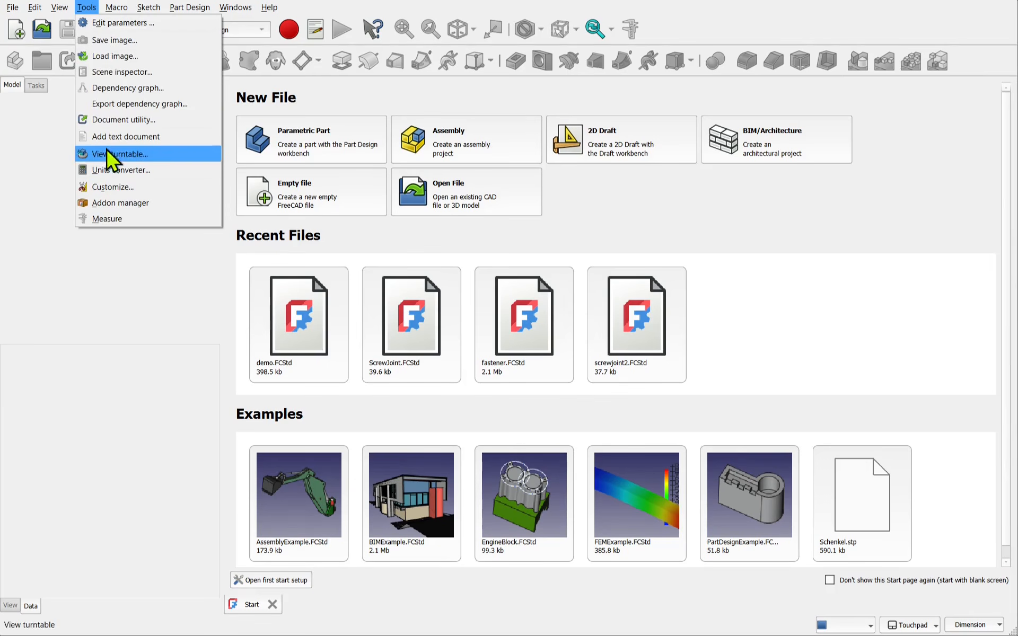
{"action": "left_click", "coordinate": [133, 204]}
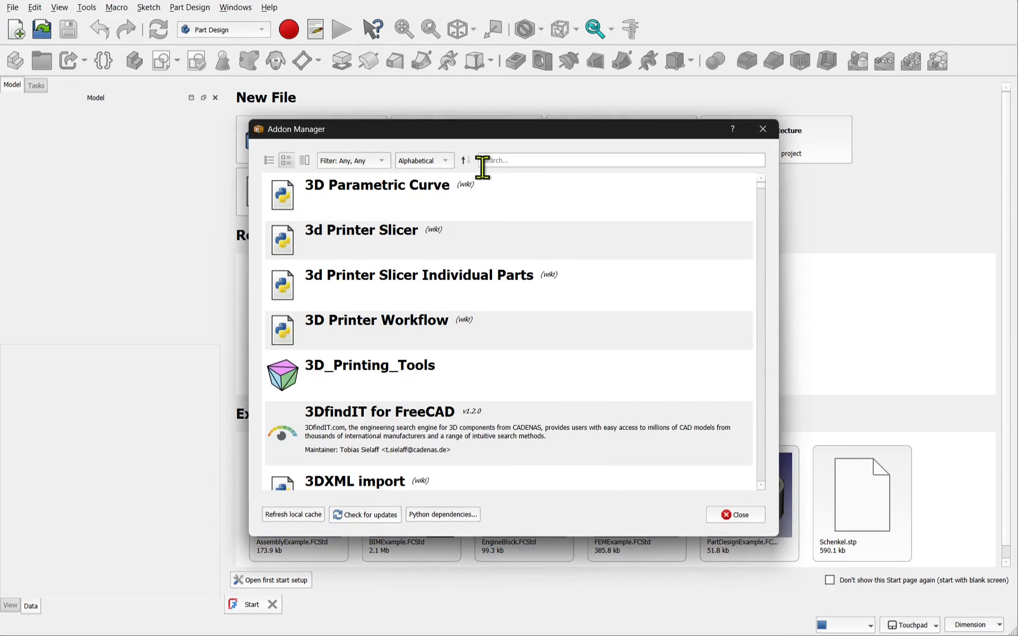
{"action": "left_click", "coordinate": [484, 166]}
{"action": "type", "text": "sheetmet"}
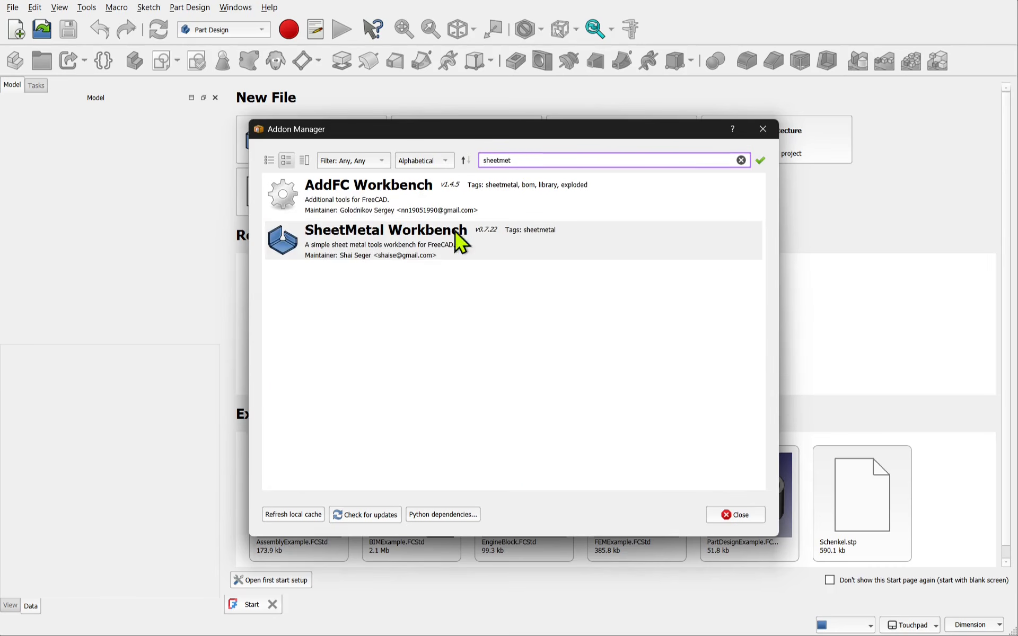
{"action": "left_click", "coordinate": [415, 250]}
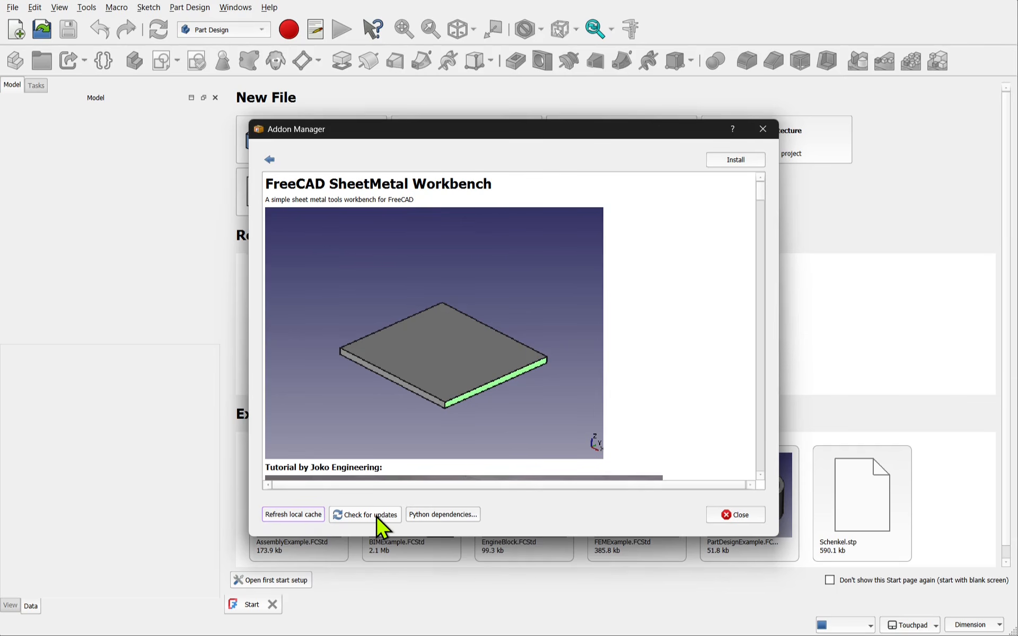
Install the SheetMetal Workbench together with its required networkx Python module, and restart FreeCAD.
{"action": "left_click", "coordinate": [726, 165]}
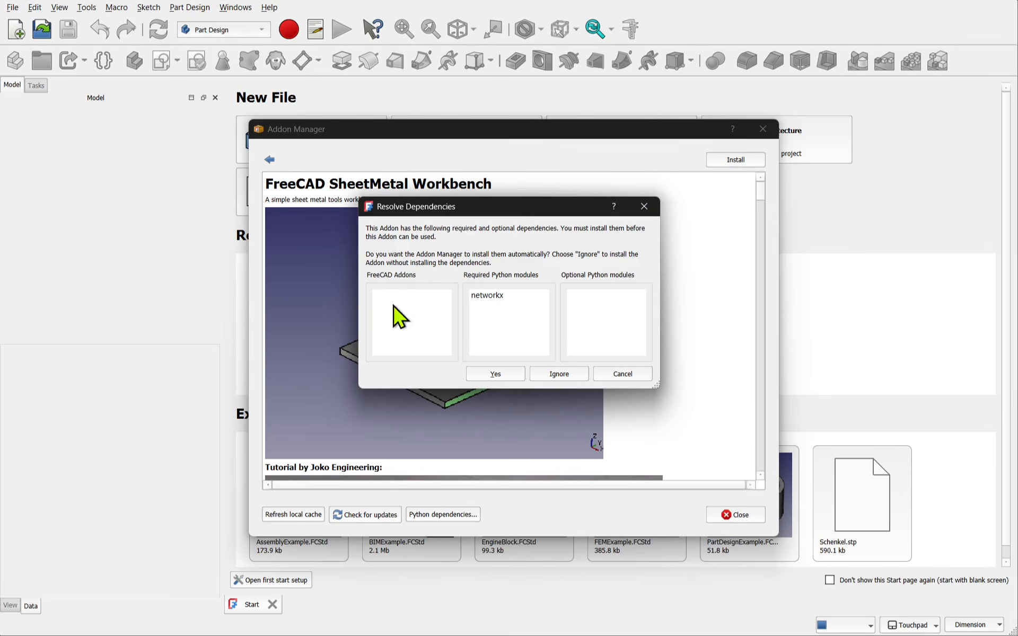
{"action": "left_click", "coordinate": [495, 373]}
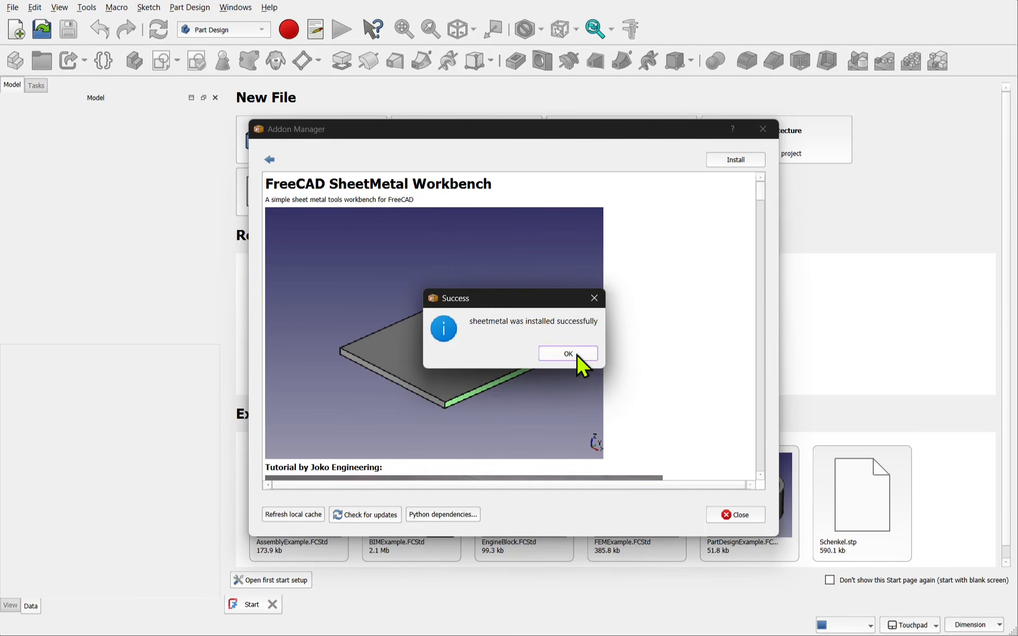
{"action": "left_click", "coordinate": [568, 354]}
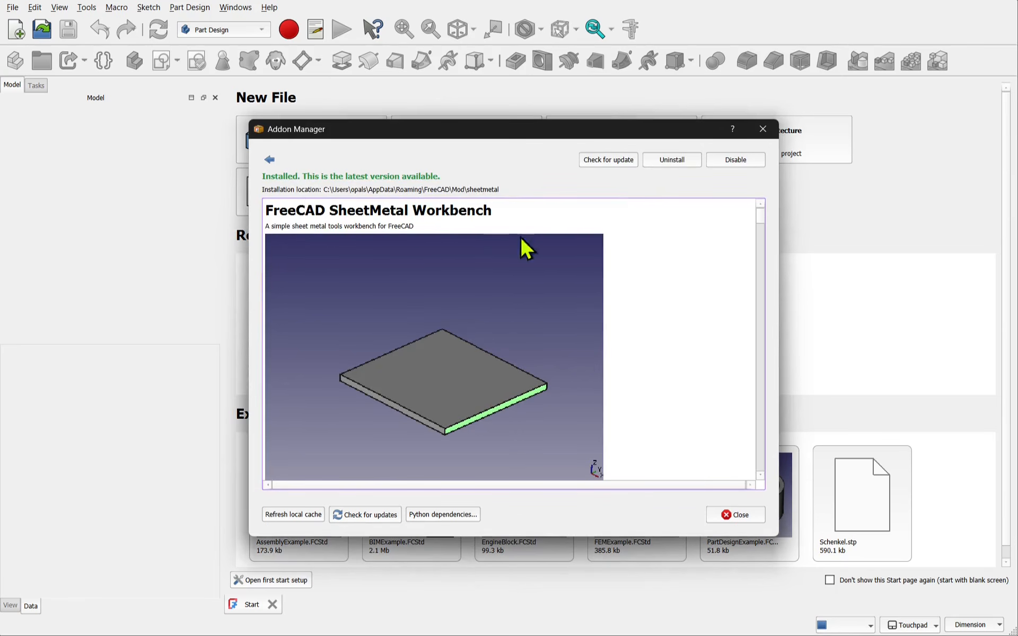
{"action": "left_click", "coordinate": [733, 515]}
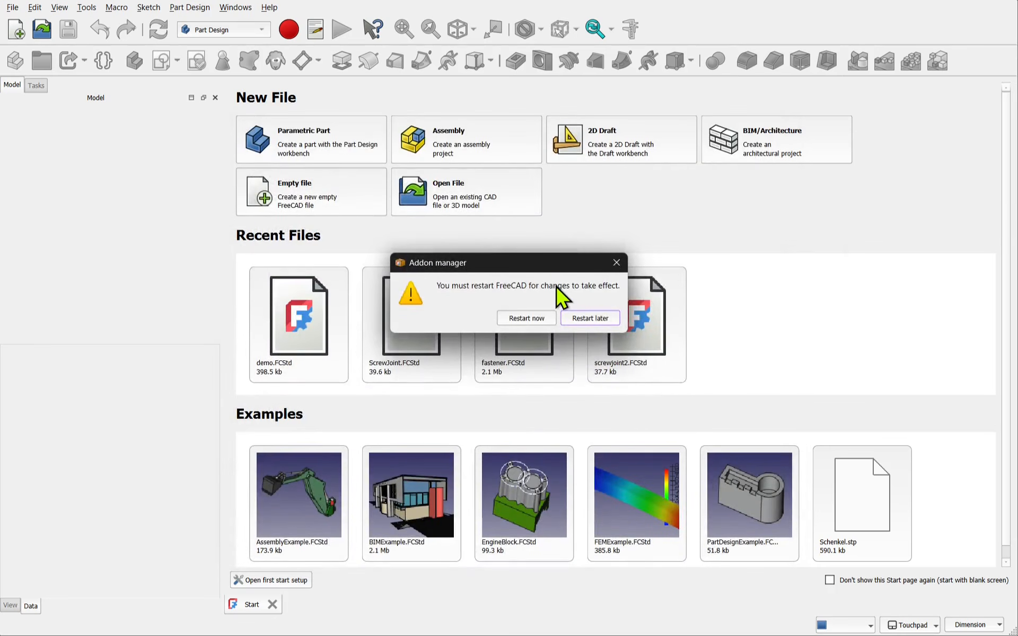
{"action": "left_click", "coordinate": [536, 319]}
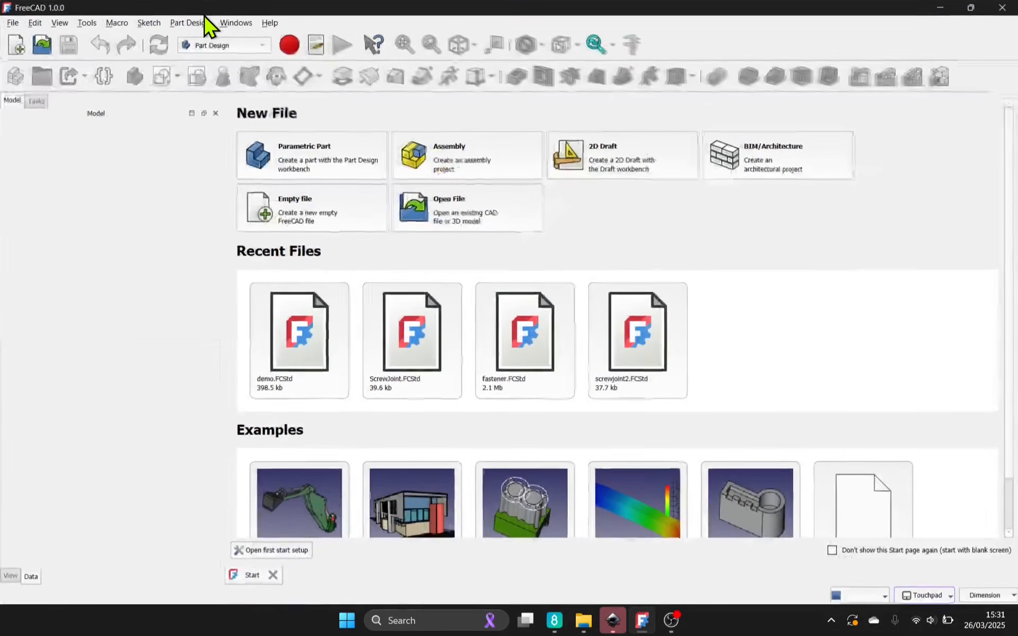
Switch the restarted FreeCAD window to full-screen display.
{"action": "left_click", "coordinate": [61, 23]}
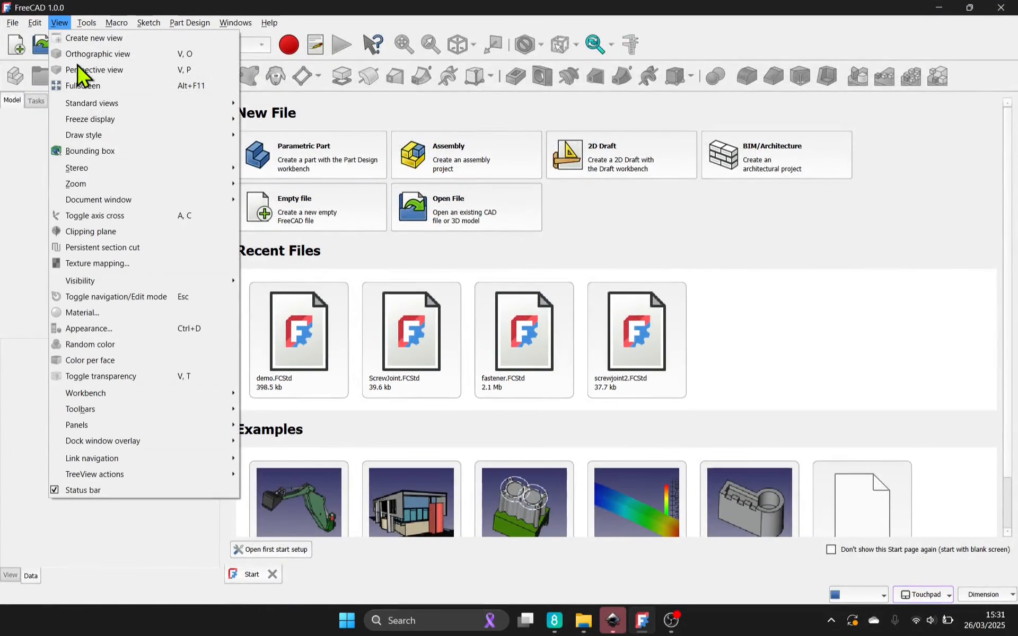
{"action": "left_click", "coordinate": [84, 85]}
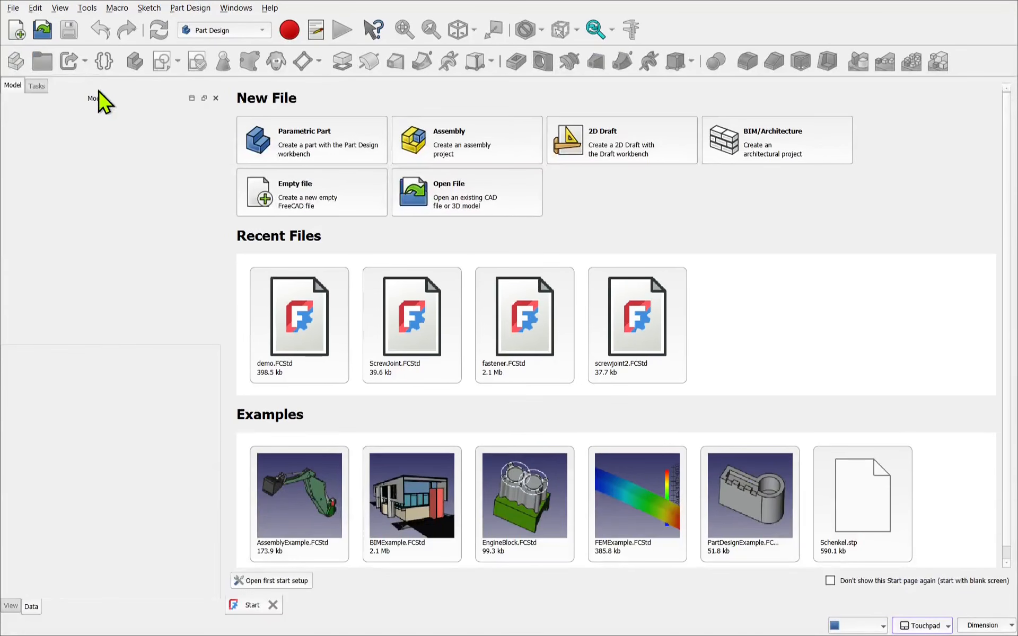
{"action": "left_click", "coordinate": [228, 32]}
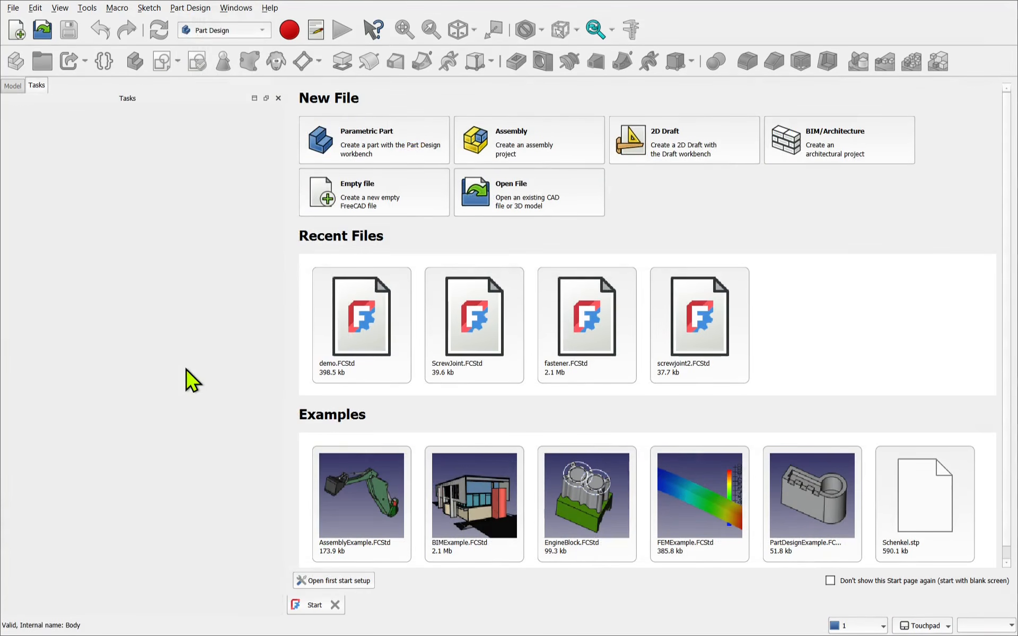
{"action": "left_click", "coordinate": [217, 30]}
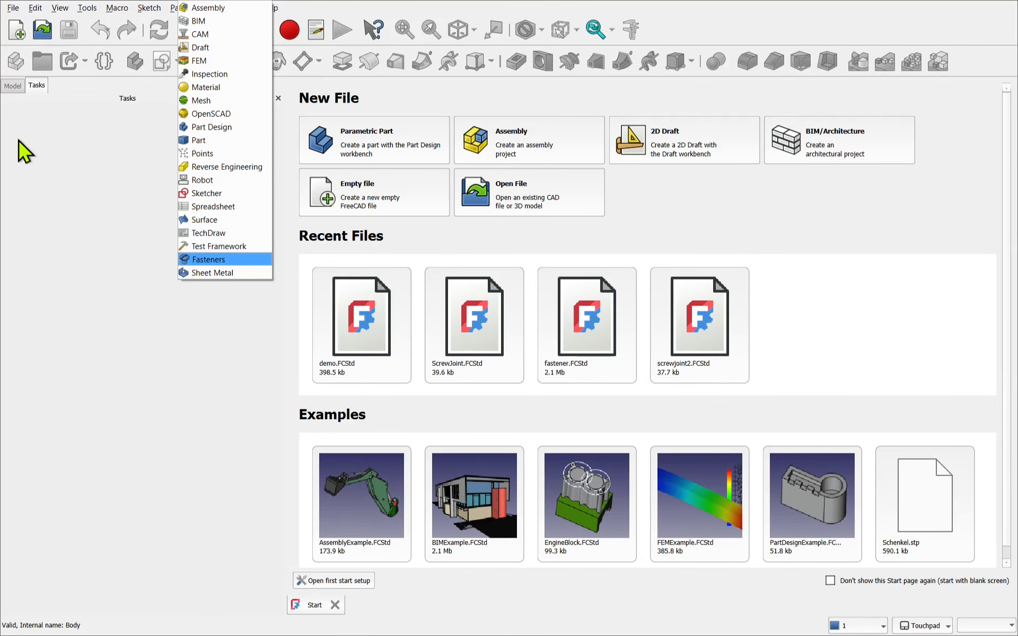
{"action": "left_click", "coordinate": [73, 165]}
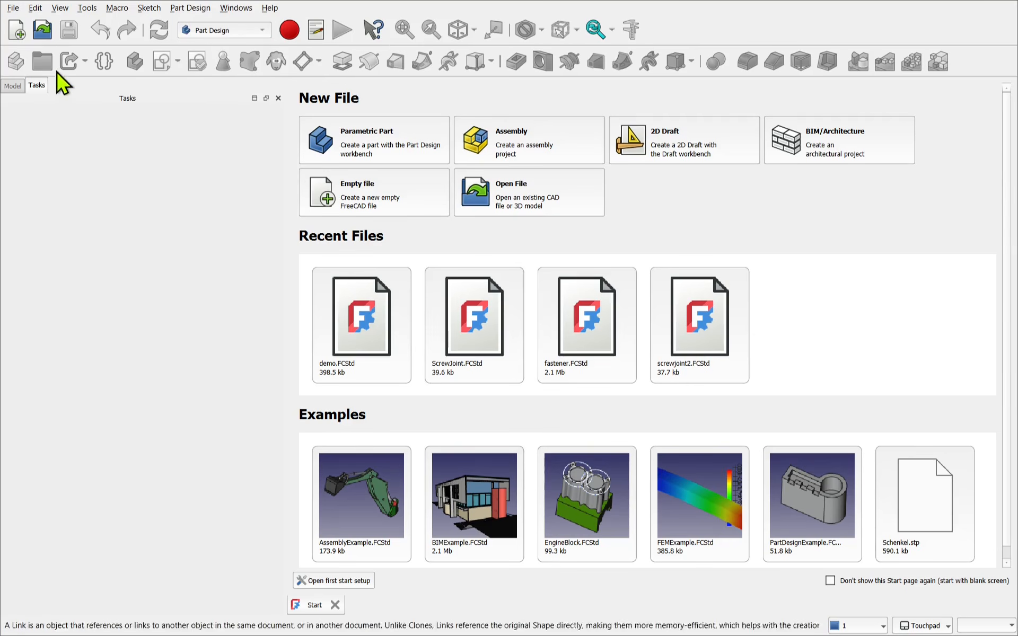
Create a new empty document and switch to the Sheet Metal workbench.
{"action": "left_click", "coordinate": [17, 30]}
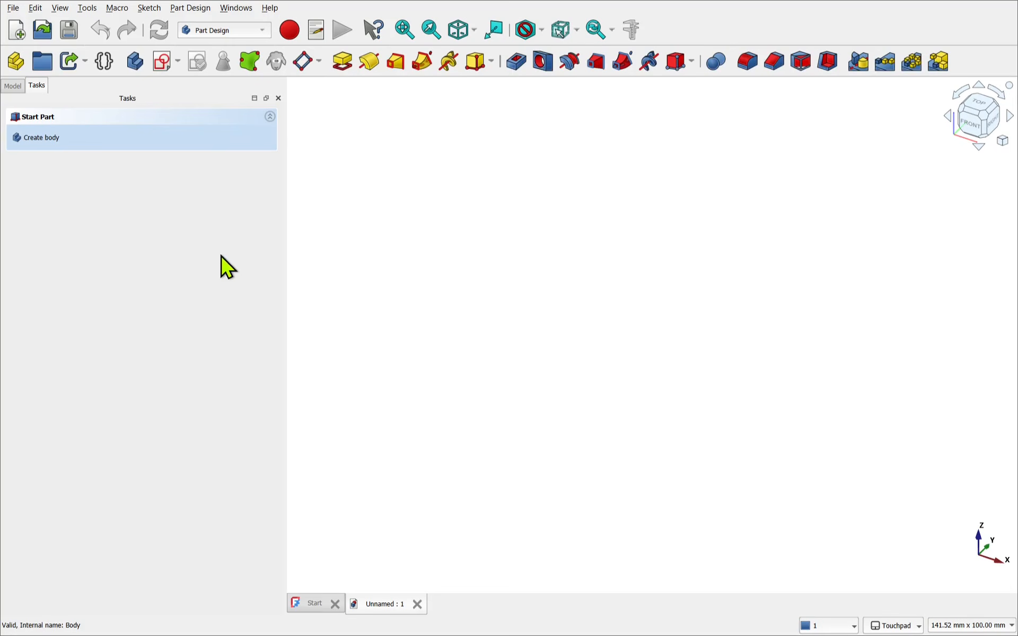
{"action": "mouse_move", "coordinate": [286, 276]}
{"action": "left_mouse_down"}
{"action": "mouse_move", "coordinate": [286, 265]}
{"action": "mouse_move", "coordinate": [206, 261]}
{"action": "left_mouse_up"}
{"action": "left_click", "coordinate": [221, 33]}
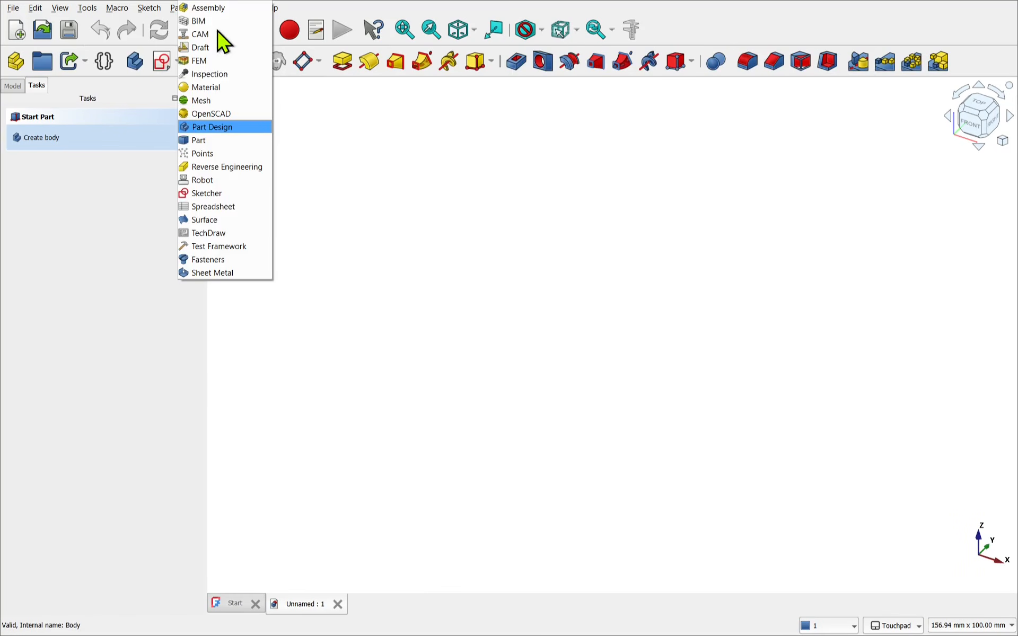
{"action": "left_click", "coordinate": [219, 273]}
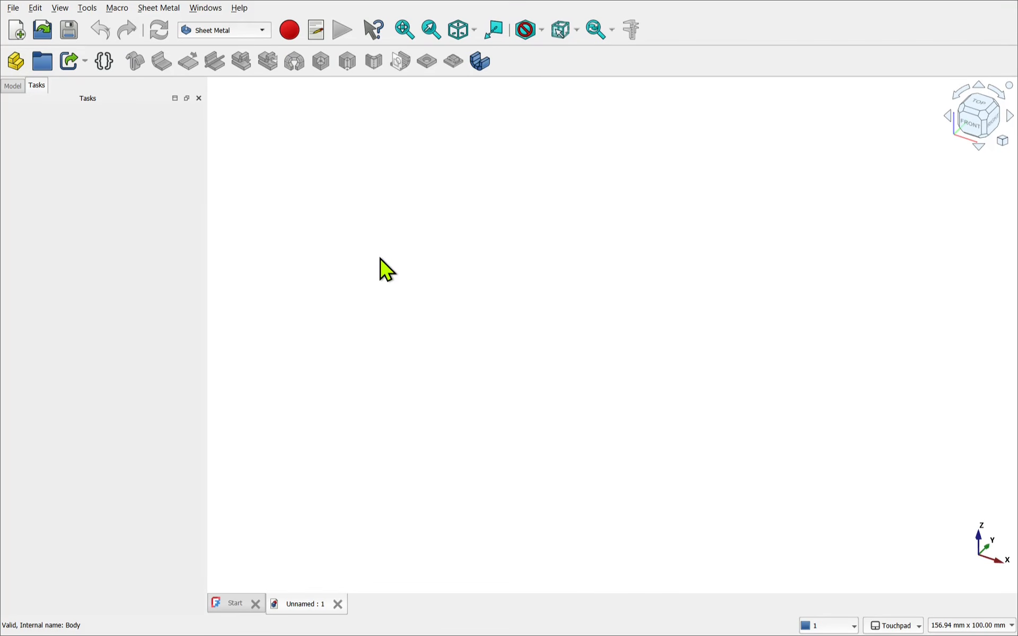
Start a sheet metal base shape, preview the Tub type, and set the base shape type to Flat.
{"action": "left_click", "coordinate": [480, 62]}
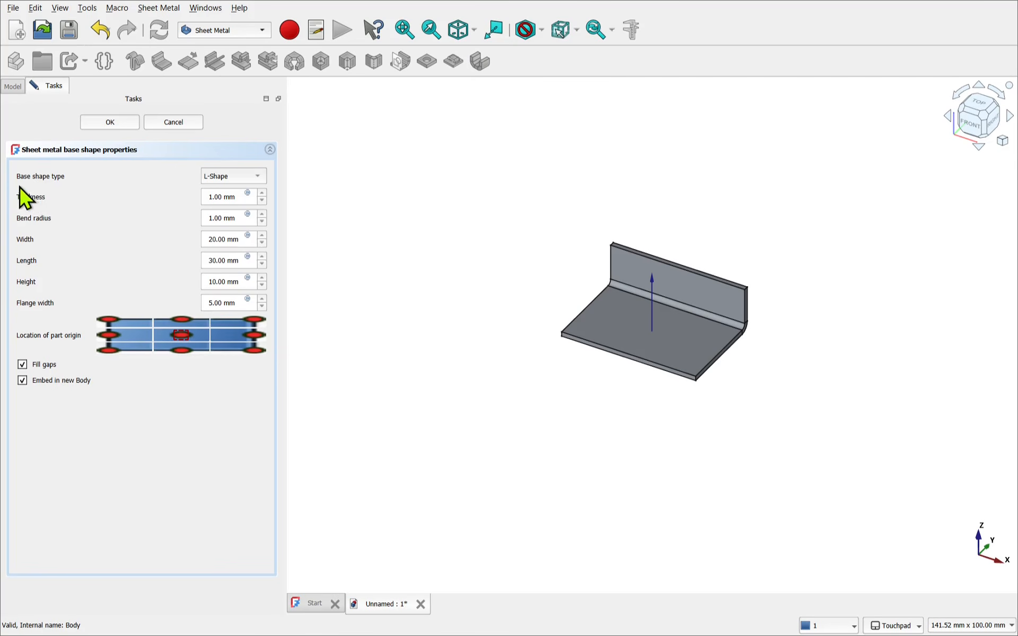
{"action": "left_click", "coordinate": [231, 179]}
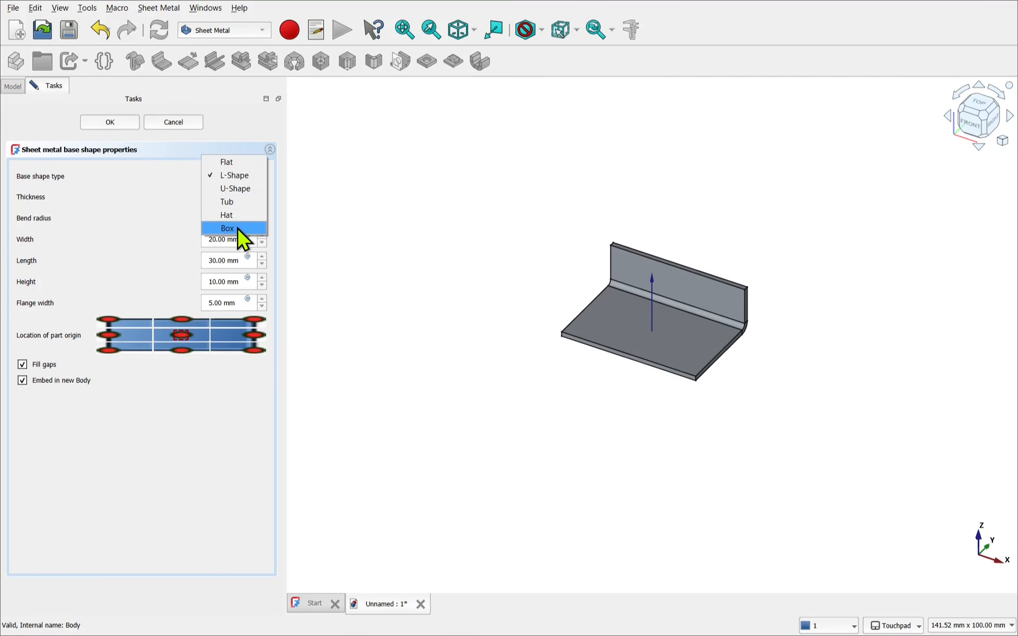
{"action": "left_click", "coordinate": [235, 202]}
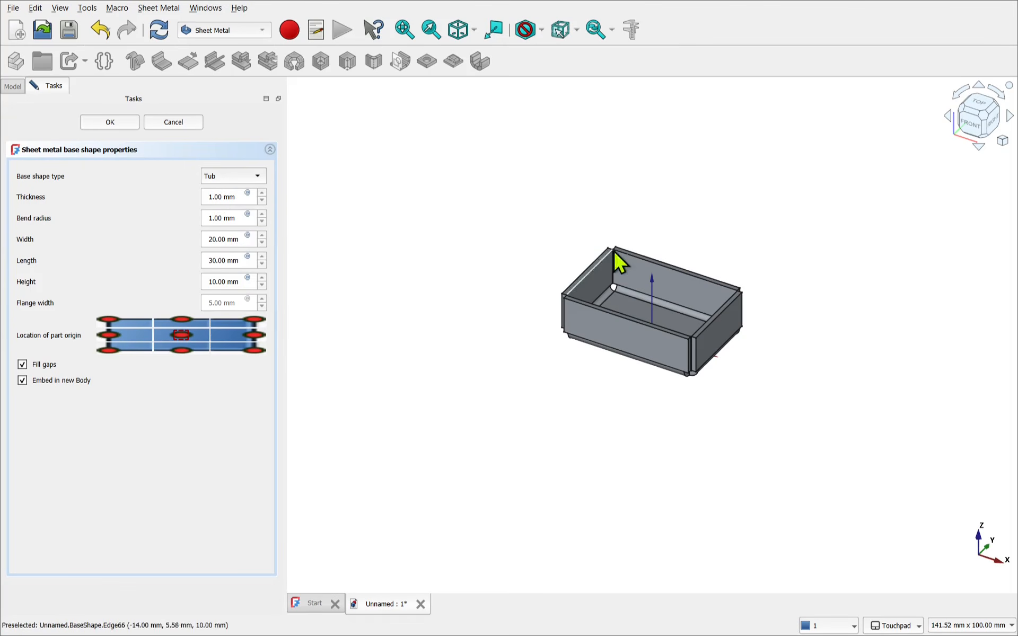
{"action": "left_click", "coordinate": [236, 179]}
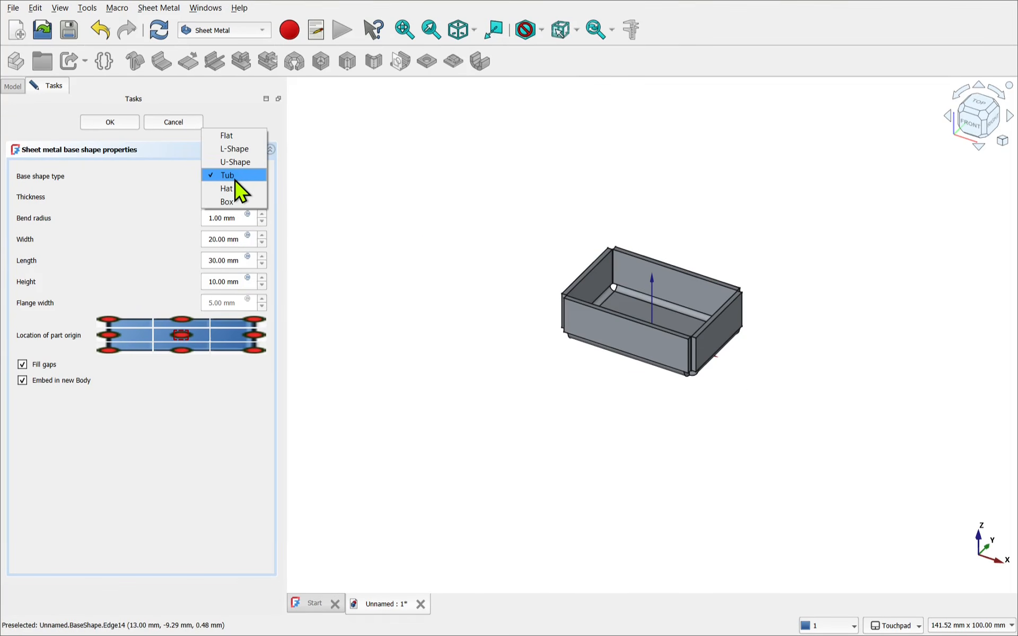
{"action": "left_click", "coordinate": [238, 136]}
{"action": "scroll", "coordinate": [612, 318], "scroll_direction": "up", "scroll_amount": 5}
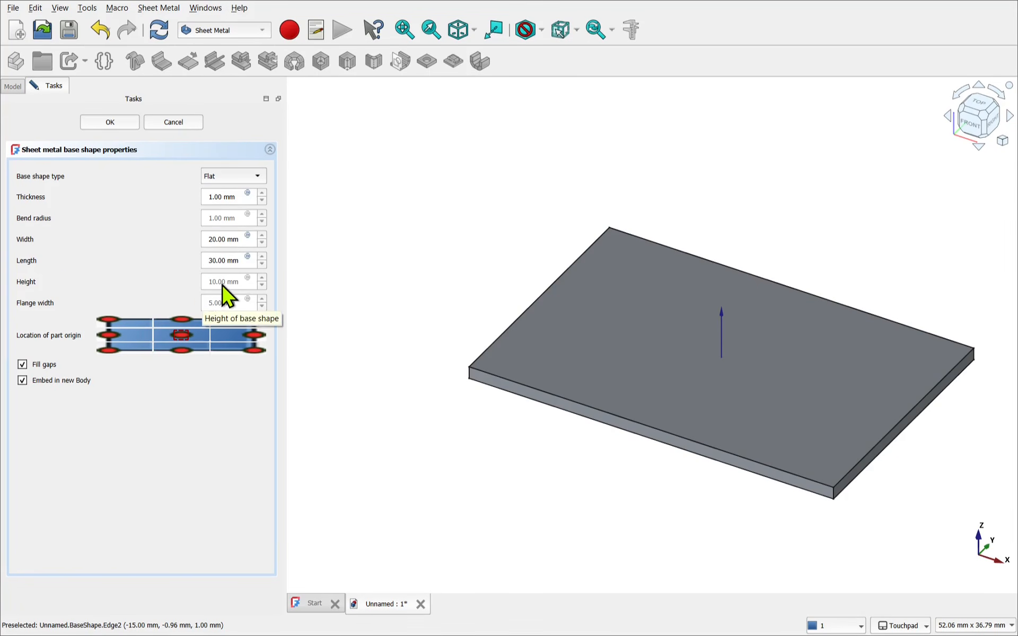
Set the flat base shape's width to 50 mm and length to 70 mm, and accept it.
{"action": "left_click", "coordinate": [216, 197]}
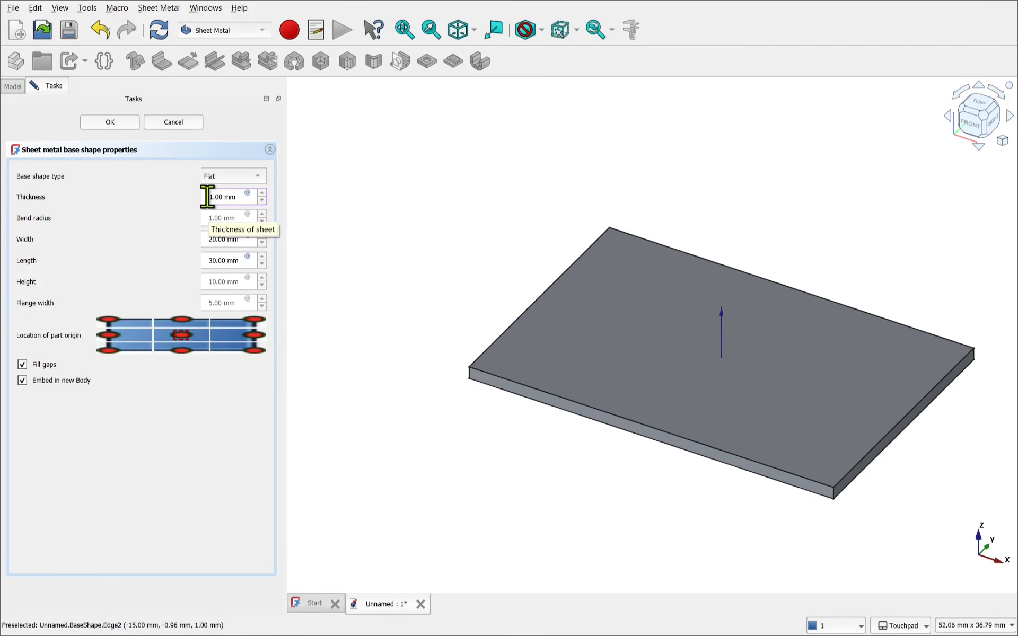
{"action": "left_click", "coordinate": [212, 239]}
{"action": "key", "text": "BackSpace"}
{"action": "type", "text": "5"}
{"action": "left_click", "coordinate": [217, 260]}
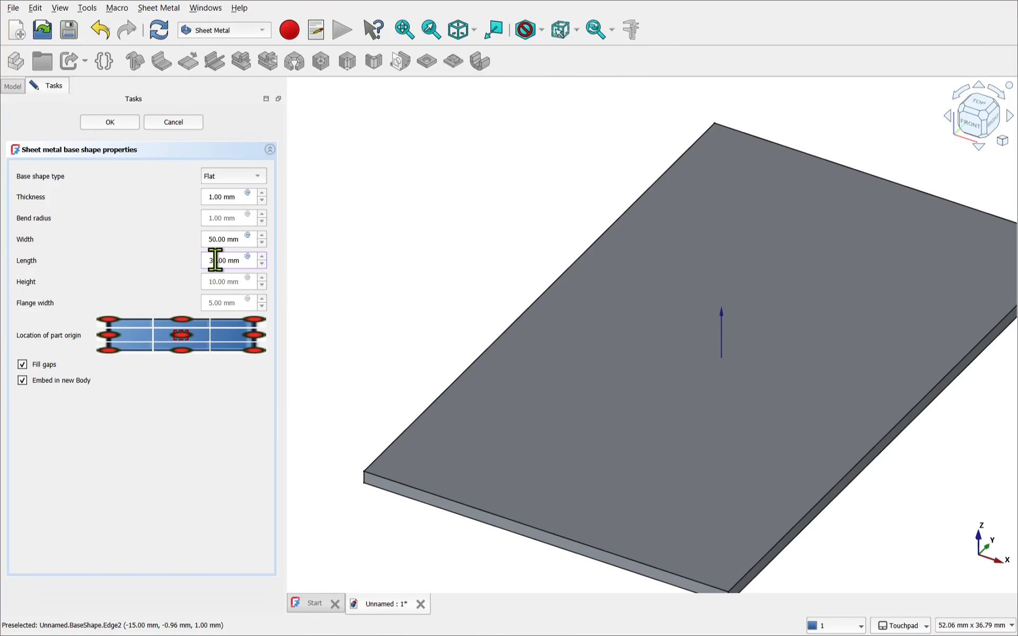
{"action": "left_click_drag", "start_coordinate": [214, 261], "coordinate": [196, 258]}
{"action": "type", "text": "7"}
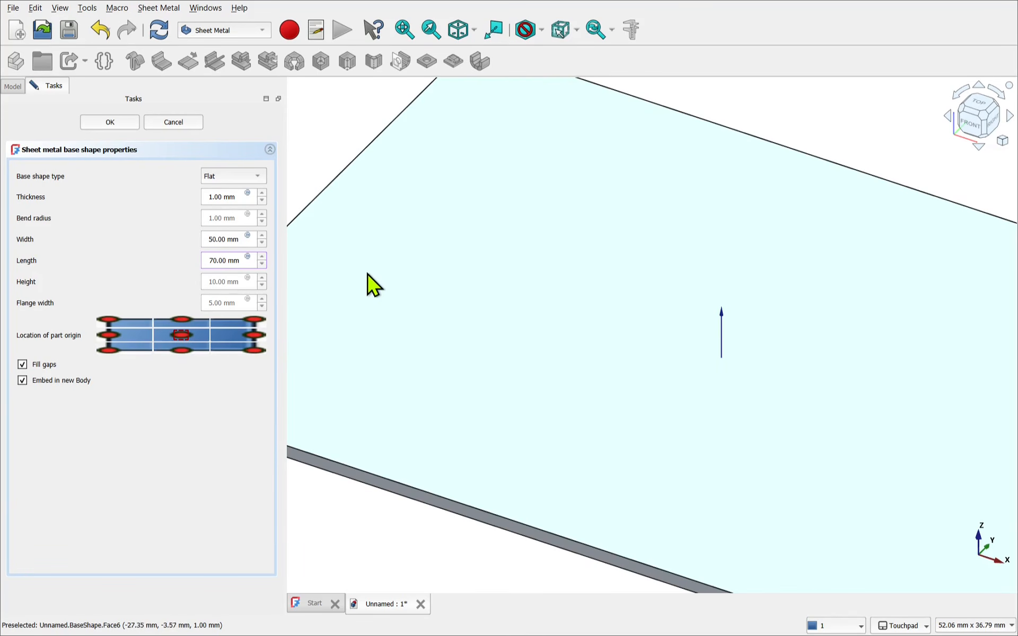
{"action": "scroll", "coordinate": [389, 284], "scroll_direction": "down", "scroll_amount": 2}
{"action": "scroll", "coordinate": [389, 284], "scroll_direction": "down", "scroll_amount": 3}
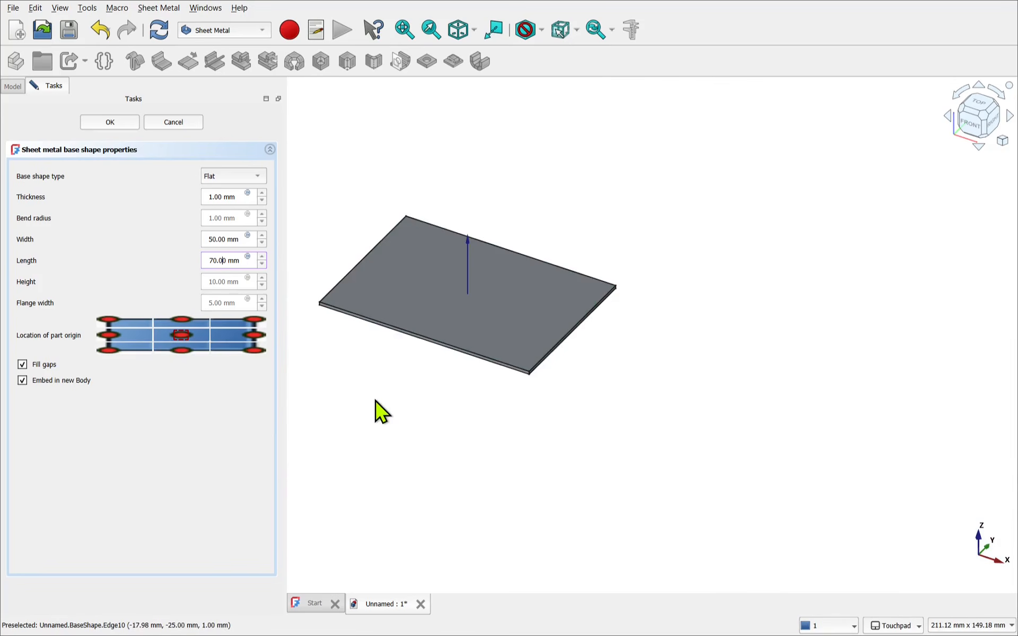
{"action": "left_click", "coordinate": [109, 125]}
Try a 10 mm long, 90° flange on the upper edge of the plate's short side at negative X.
{"action": "middle_click_drag", "start_coordinate": [424, 184], "coordinate": [542, 150]}
{"action": "scroll", "coordinate": [545, 219], "scroll_direction": "up", "scroll_amount": 4}
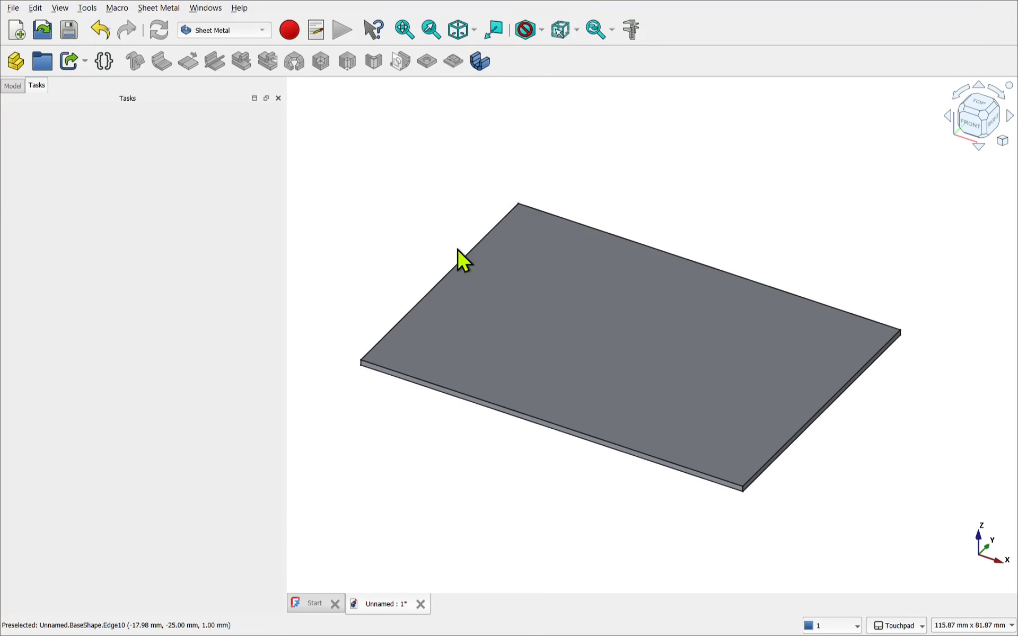
{"action": "left_click", "coordinate": [438, 282]}
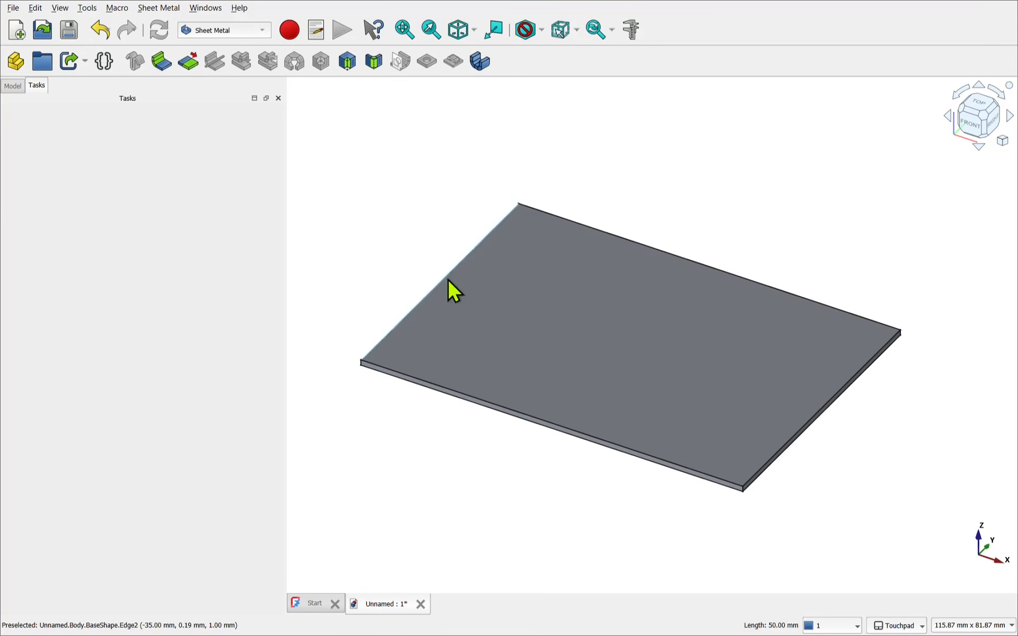
{"action": "left_click", "coordinate": [629, 242]}
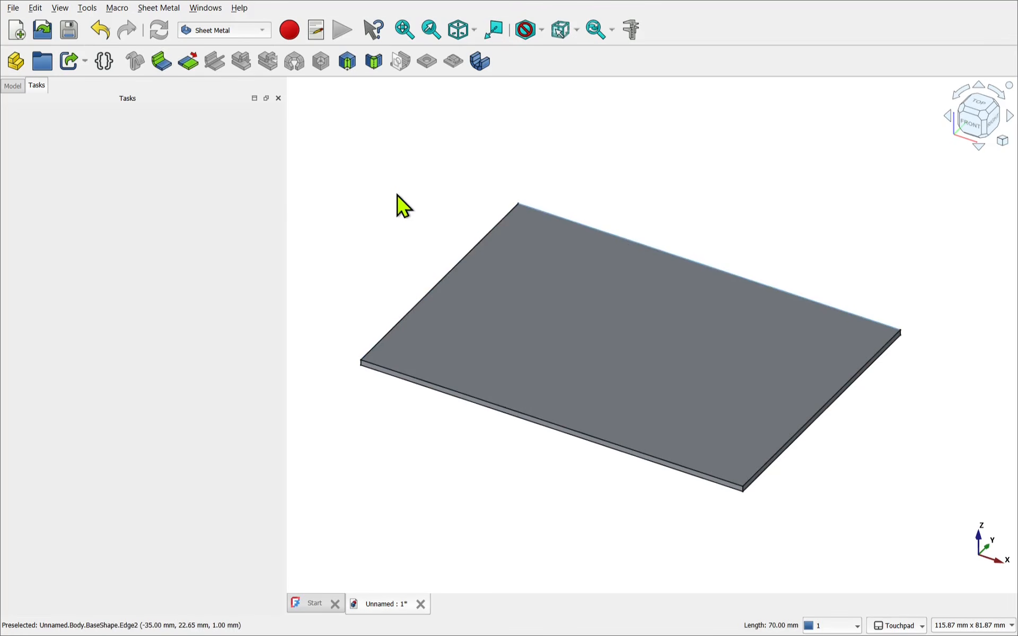
{"action": "left_click", "coordinate": [426, 297]}
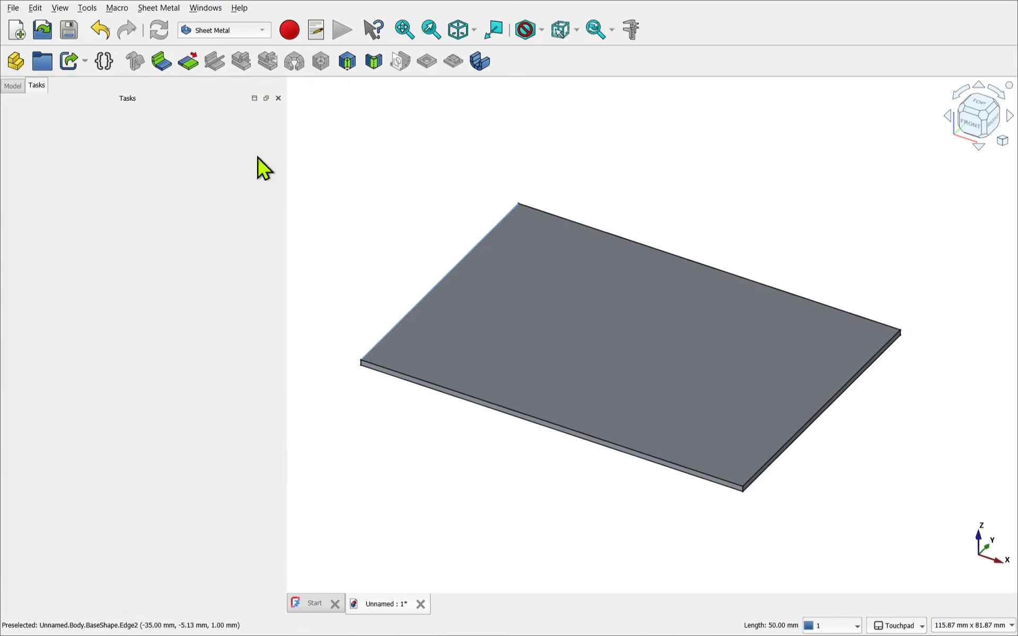
{"action": "left_click", "coordinate": [157, 65]}
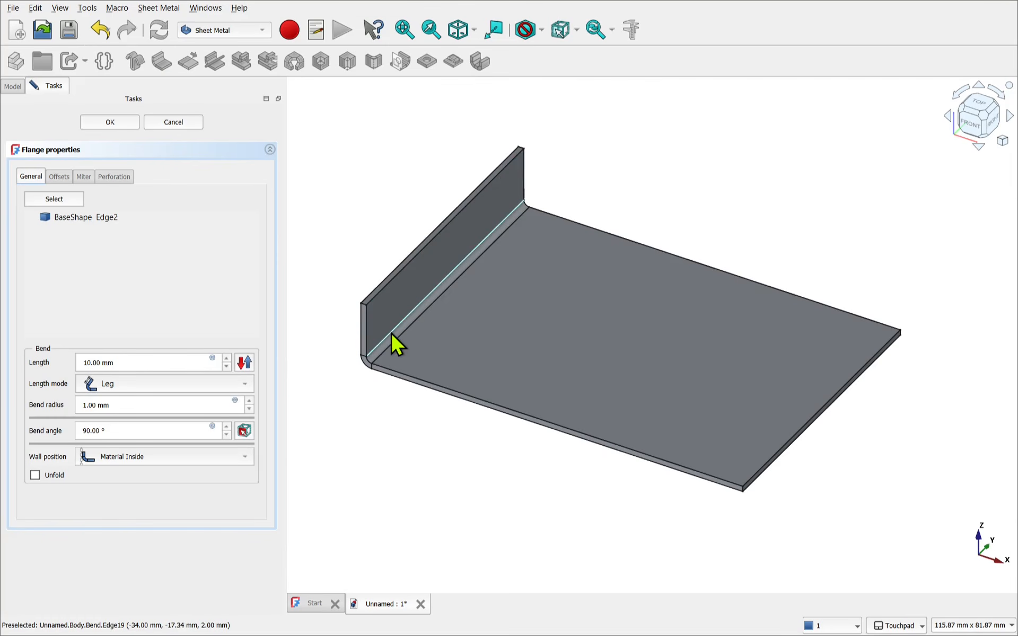
{"action": "left_click", "coordinate": [172, 123]}
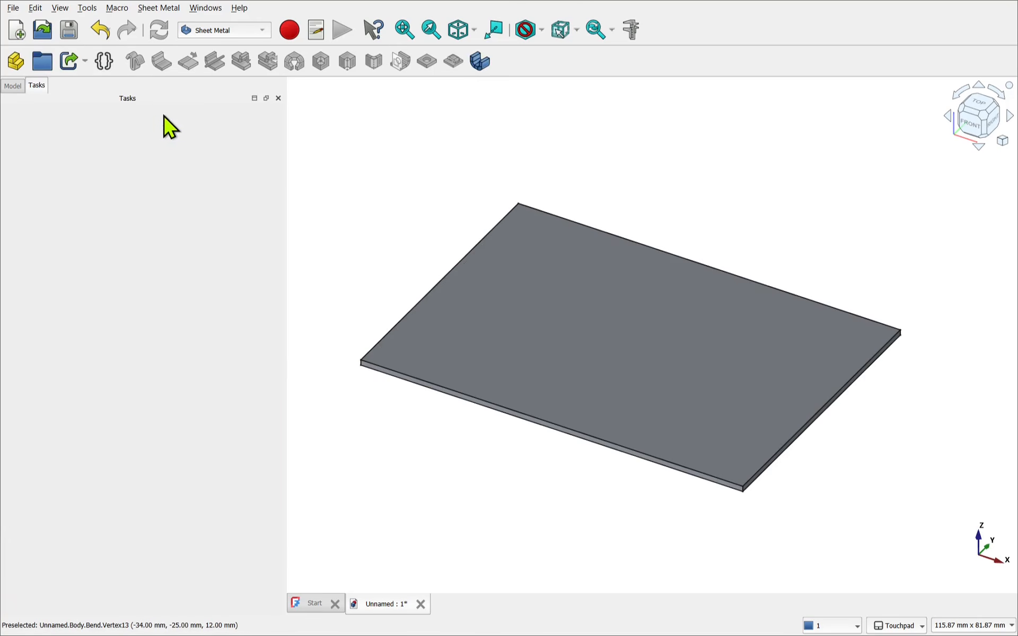
Try a 10 mm long, 90° flange on the lower edge of the plate's short side at positive X.
{"action": "left_click", "coordinate": [775, 480]}
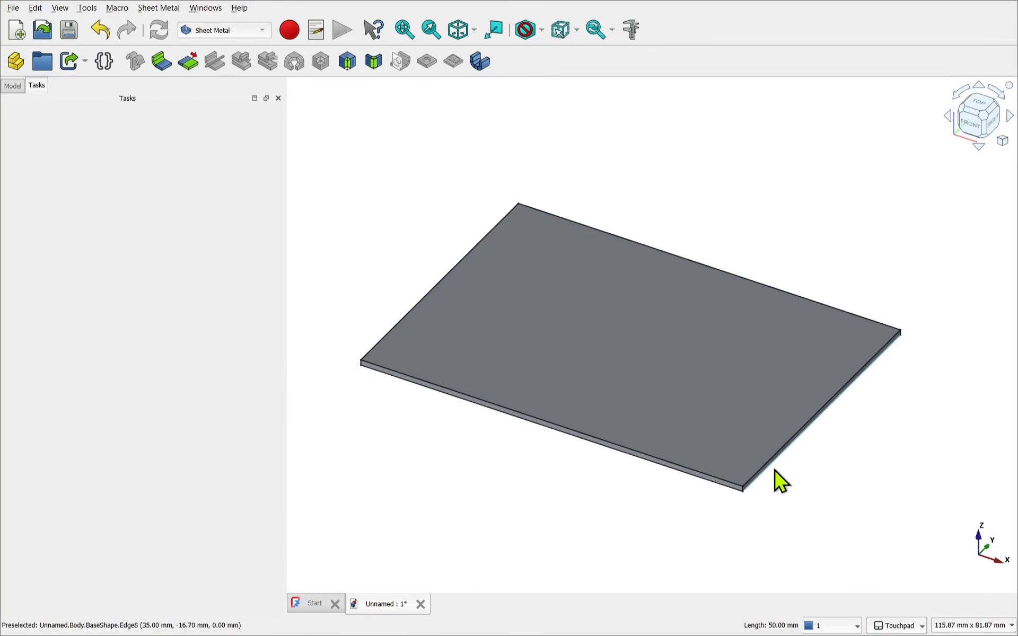
{"action": "left_click", "coordinate": [162, 62]}
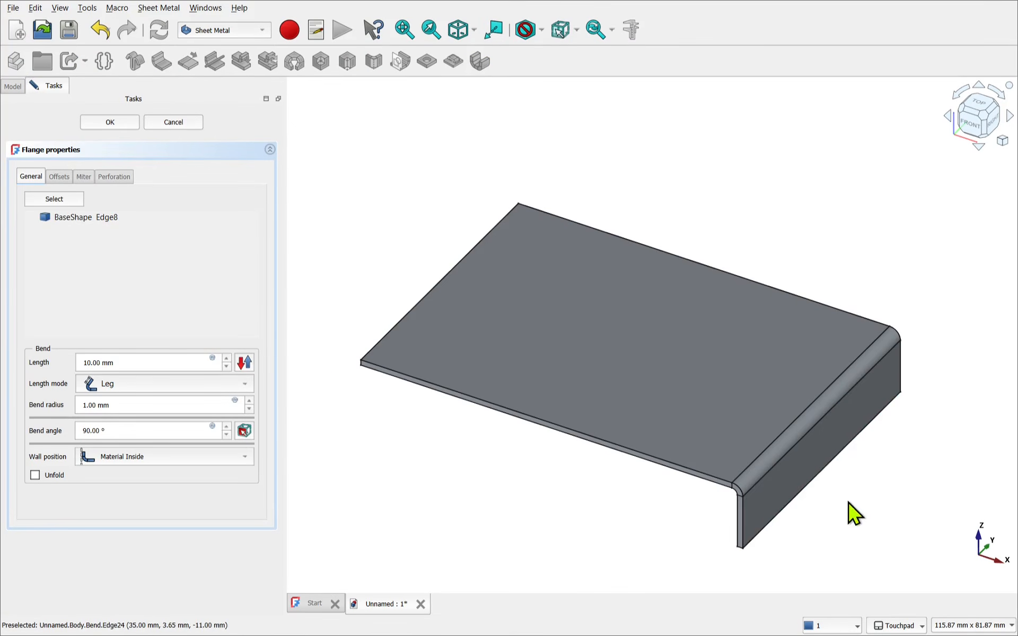
{"action": "left_click", "coordinate": [178, 125]}
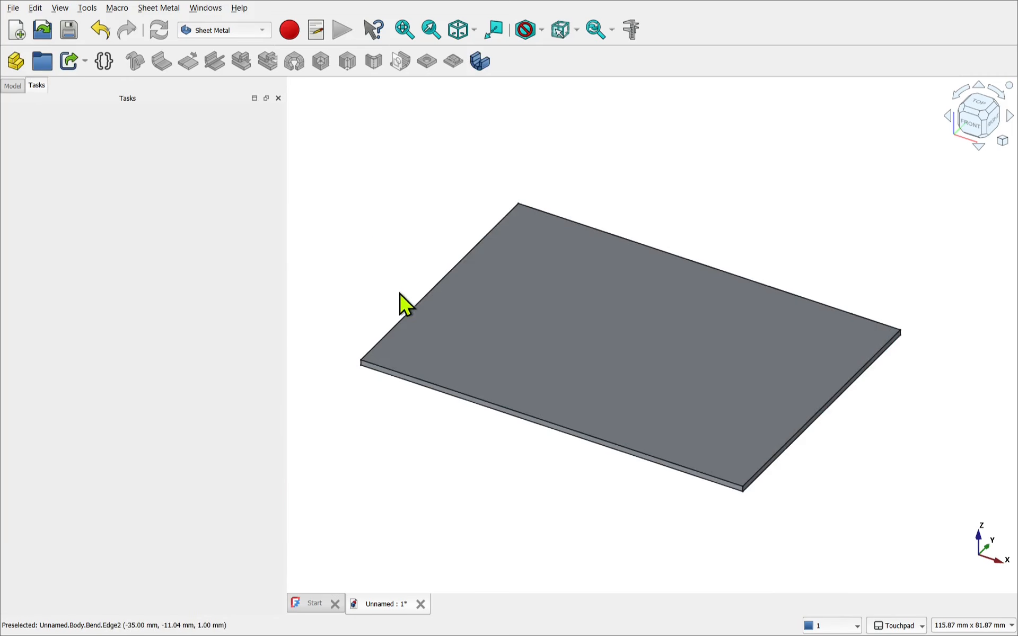
Add a flange on the upper edge of the plate's short side at negative X and set its length to 25 mm.
{"action": "left_click", "coordinate": [406, 306]}
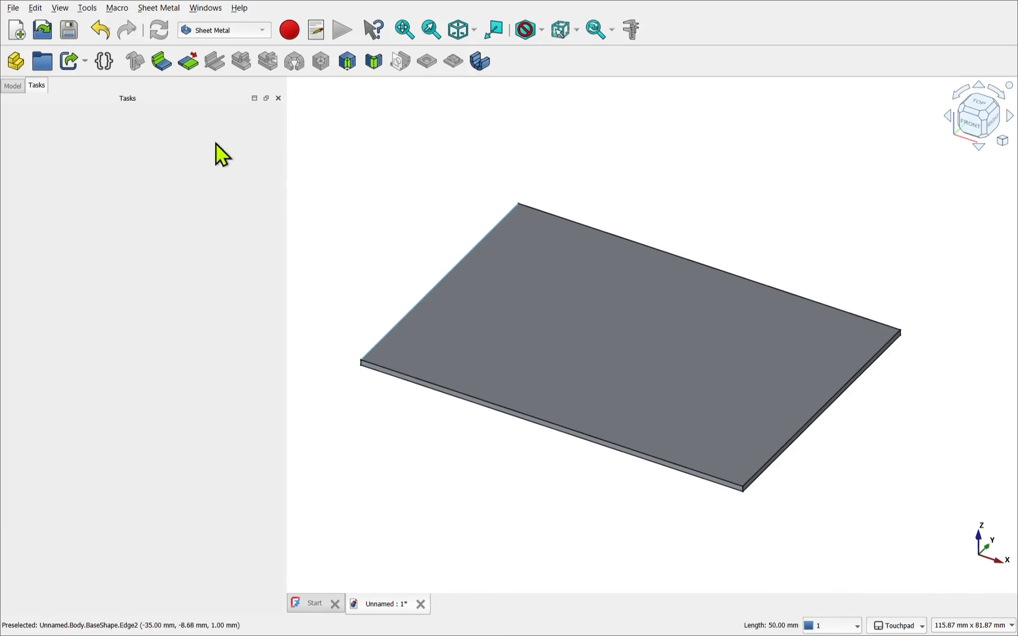
{"action": "left_click", "coordinate": [162, 61]}
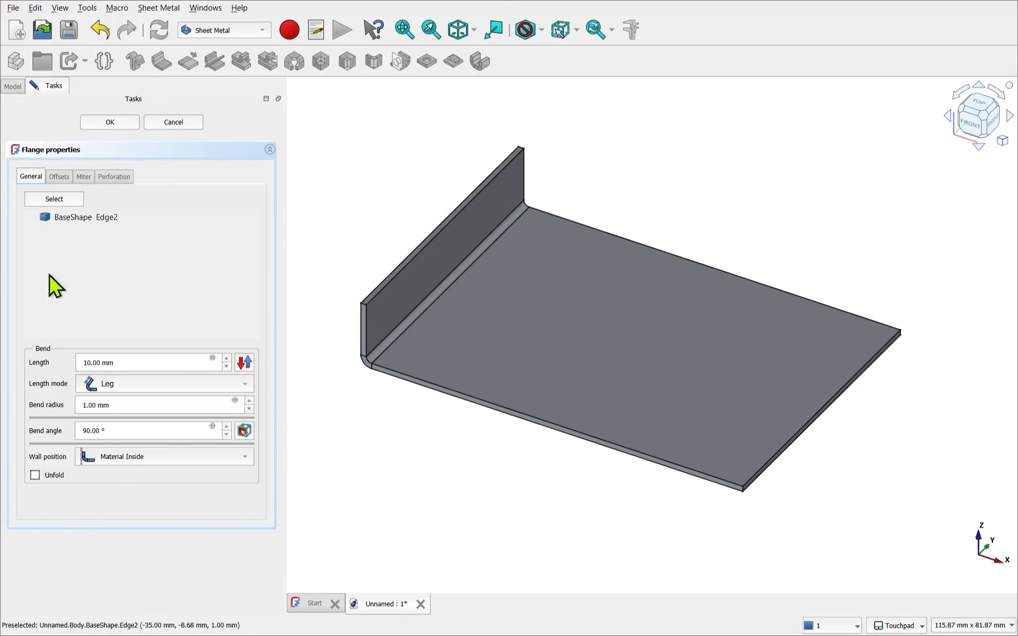
{"action": "left_click_drag", "start_coordinate": [287, 303], "coordinate": [235, 303]}
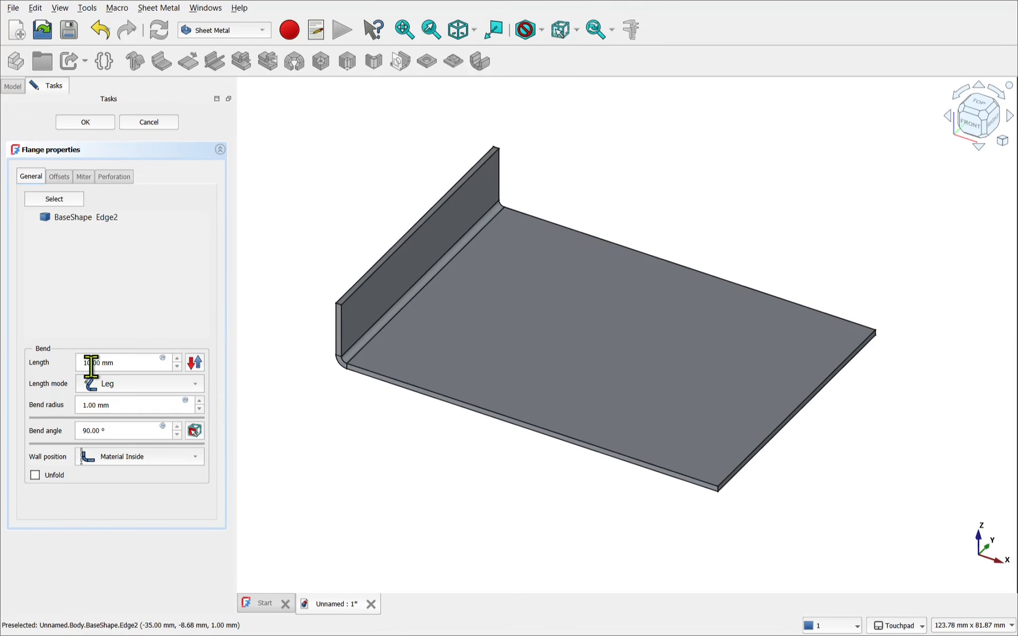
{"action": "left_click", "coordinate": [177, 359]}
{"action": "left_click", "coordinate": [177, 359]}
{"action": "type", "text": "25"}
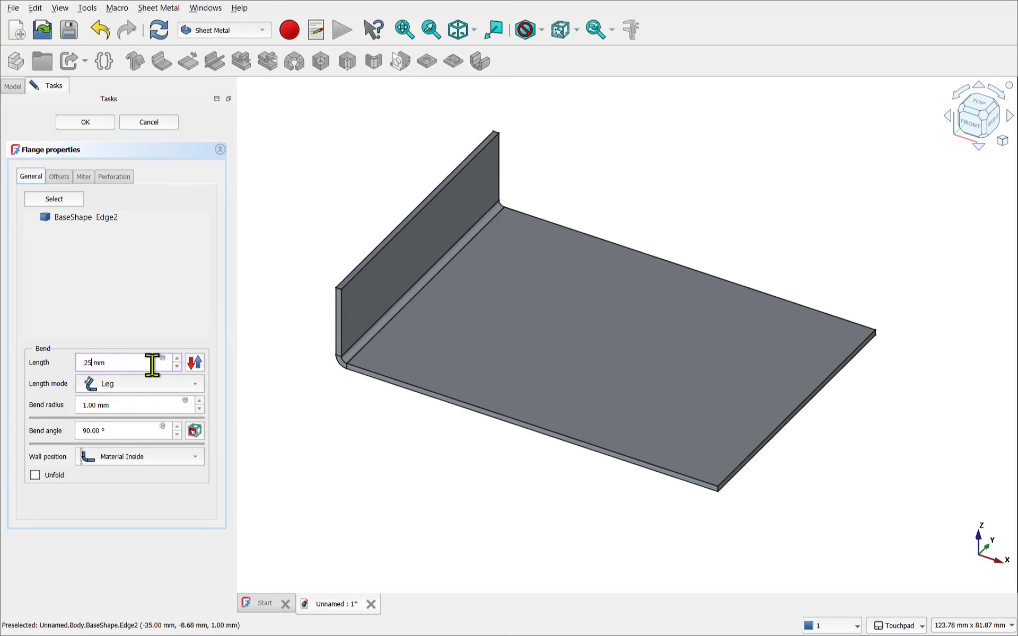
{"action": "key", "text": "Tab"}
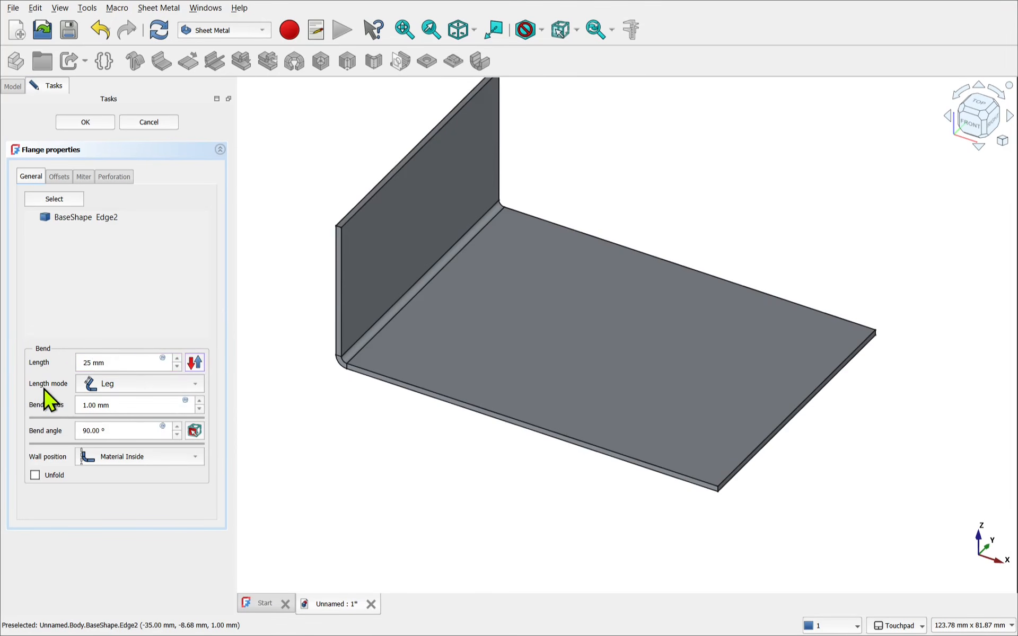
Review the flange's length modes keeping Leg, try another bend angle, and set the angle back to 90°.
{"action": "left_click", "coordinate": [121, 392]}
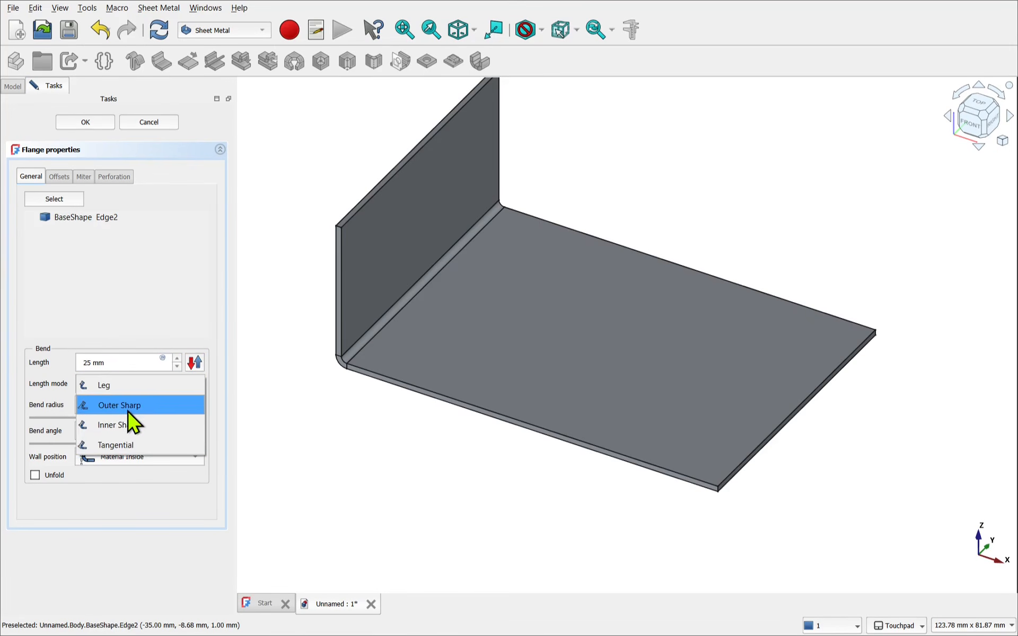
{"action": "left_click", "coordinate": [106, 385]}
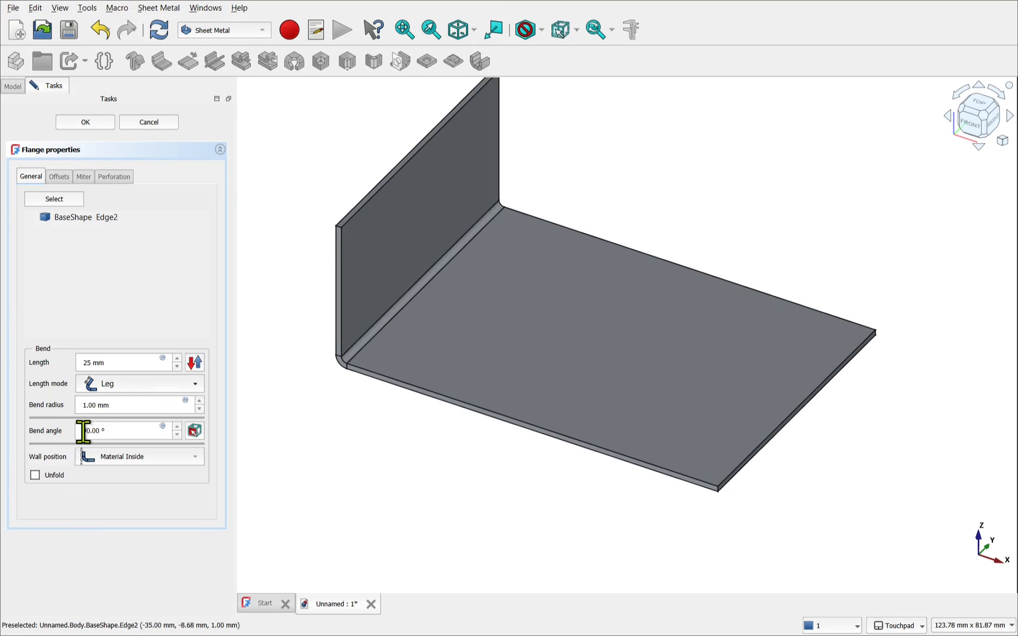
{"action": "left_click", "coordinate": [177, 426]}
{"action": "left_click", "coordinate": [177, 426]}
{"action": "left_click", "coordinate": [177, 427]}
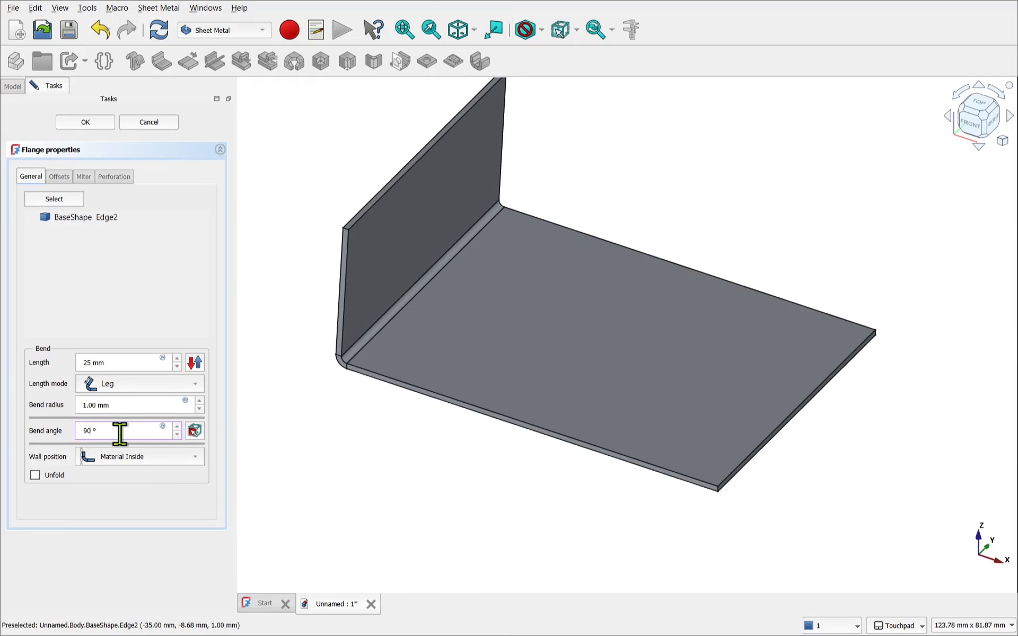
{"action": "type", "text": "90"}
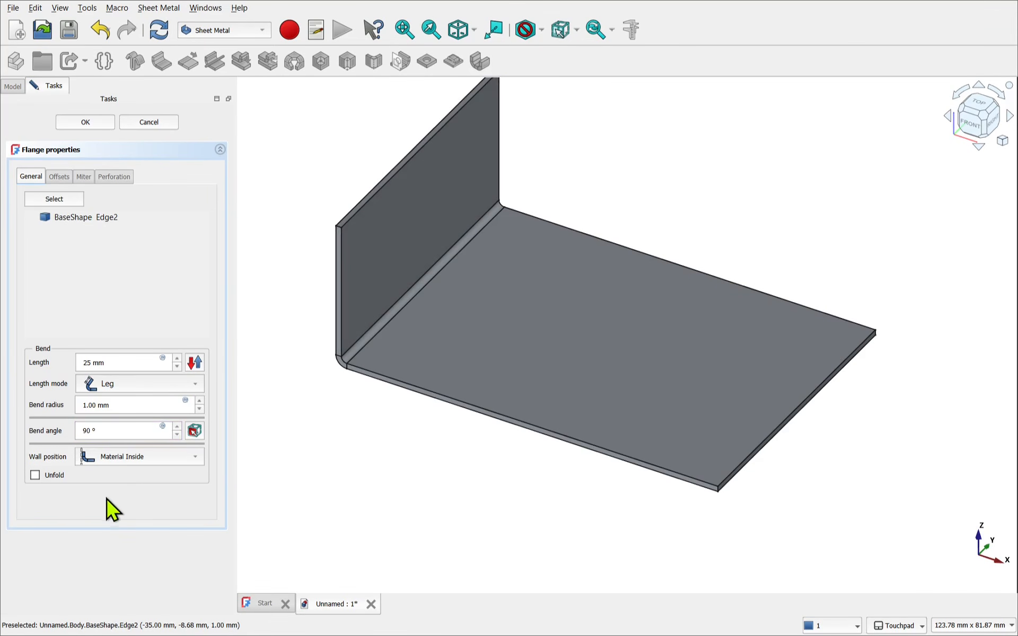
Preview the Thickness Outside and Offset wall positions, set the flange's wall position to Material Outside, and accept it.
{"action": "left_click", "coordinate": [133, 460]}
{"action": "left_click", "coordinate": [141, 476]}
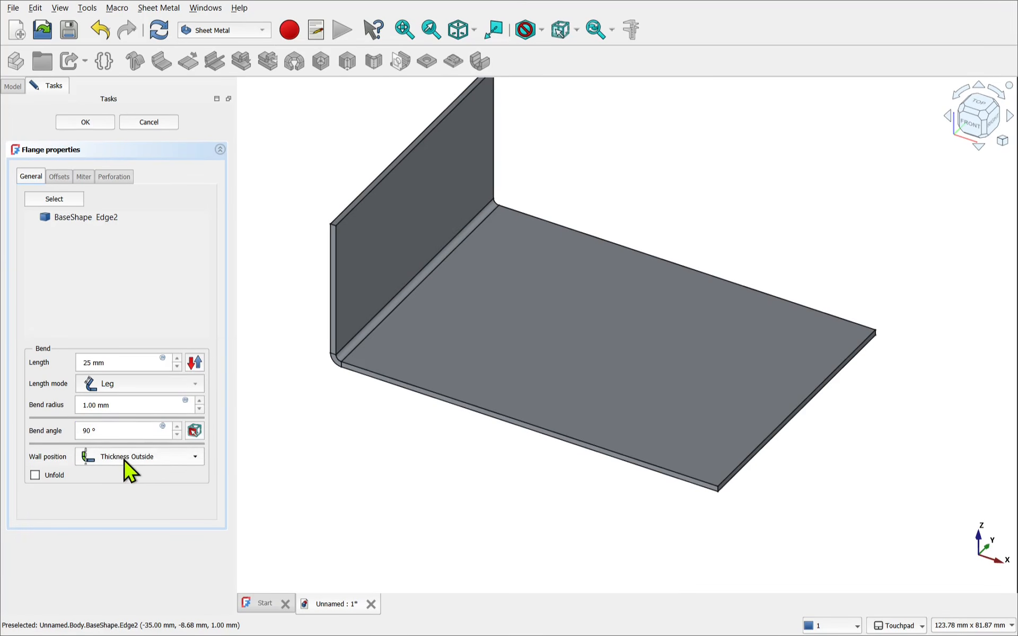
{"action": "left_click", "coordinate": [124, 459]}
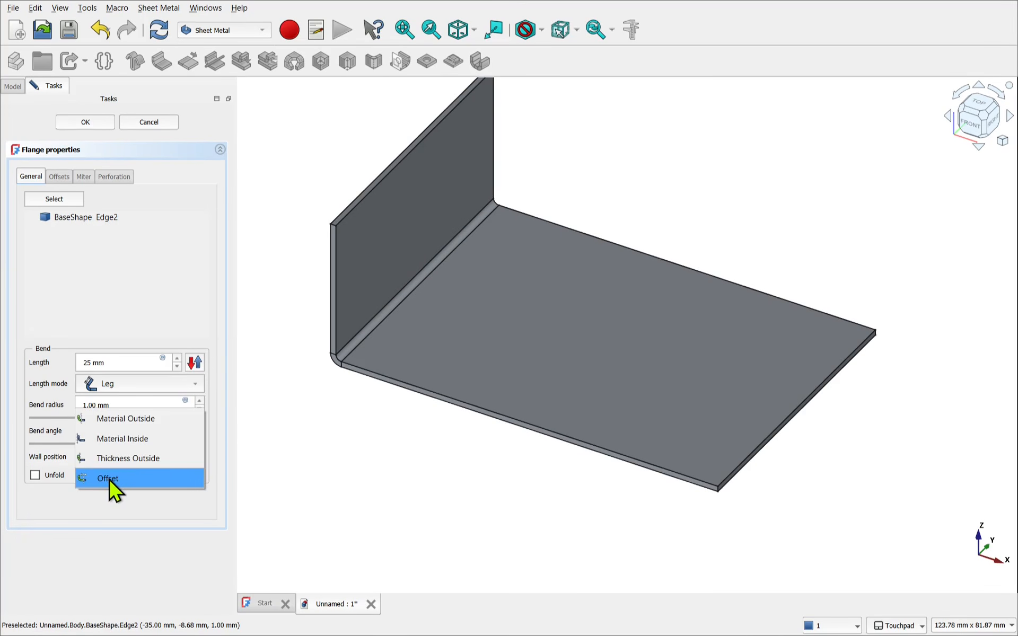
{"action": "left_click", "coordinate": [109, 479]}
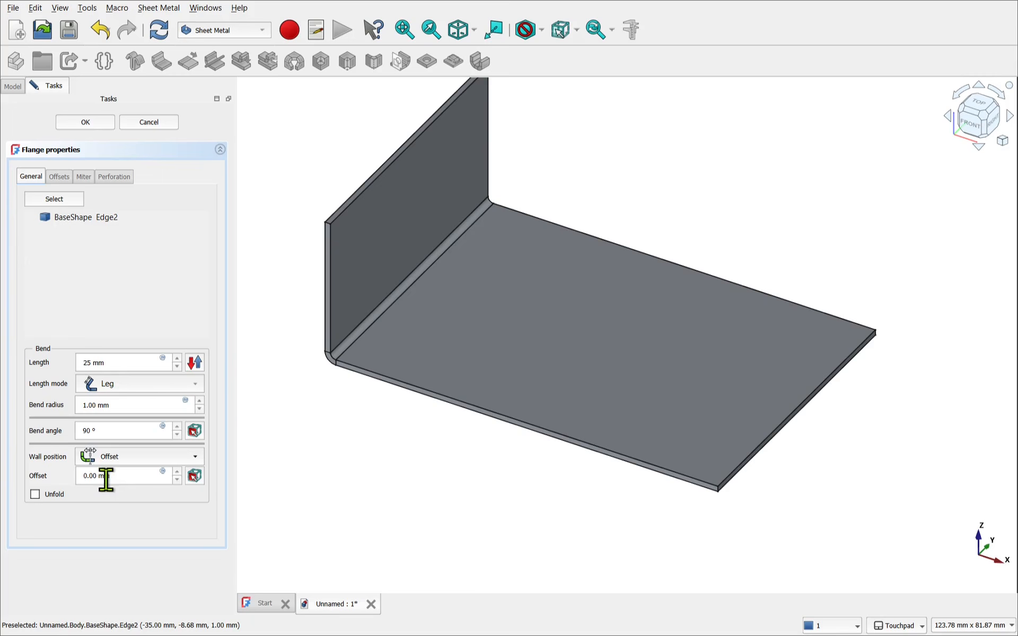
{"action": "left_click", "coordinate": [125, 459]}
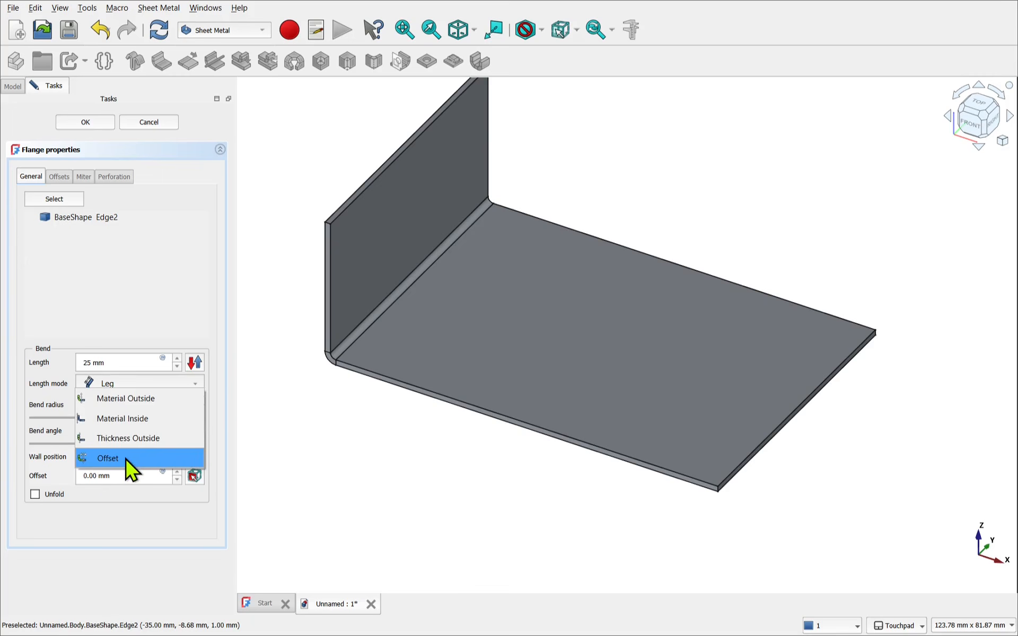
{"action": "left_click", "coordinate": [129, 404]}
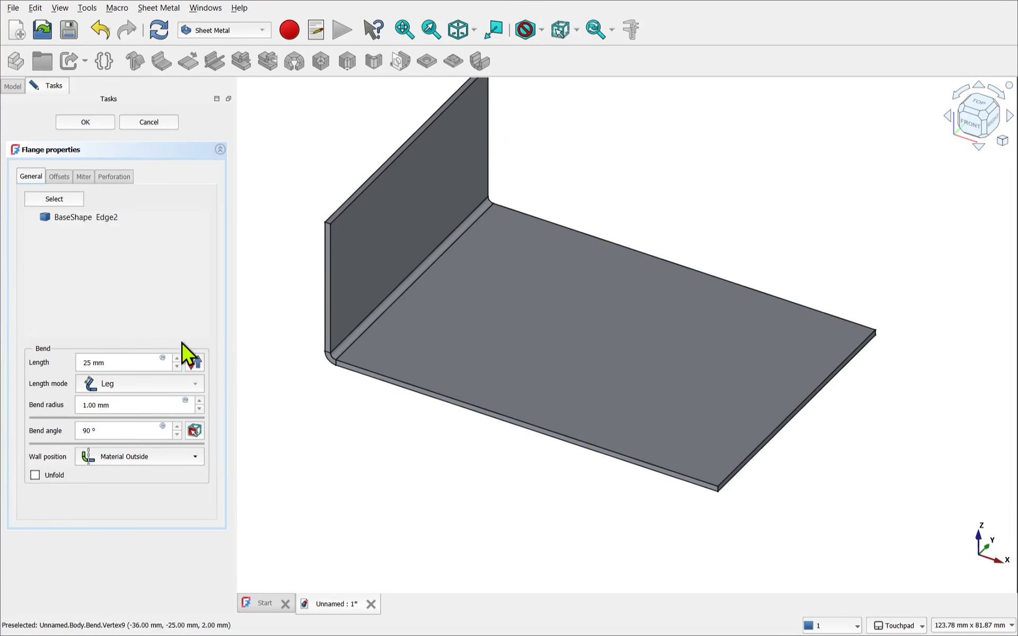
{"action": "left_click", "coordinate": [86, 122]}
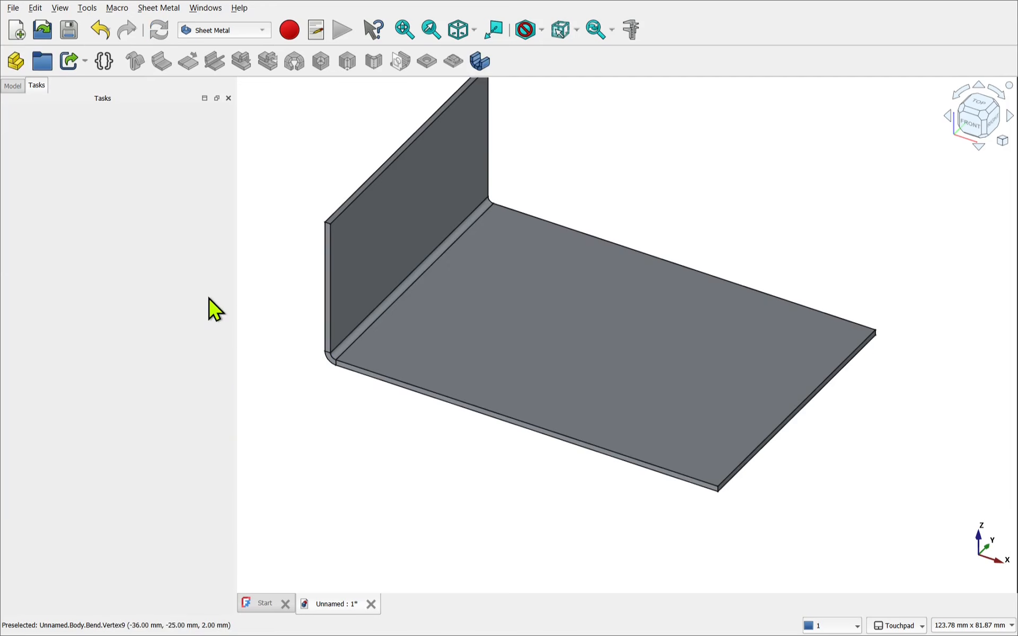
Reopen the Bend feature and add the upper edge of the plate's short side at positive X to the flange.
{"action": "left_click", "coordinate": [12, 86]}
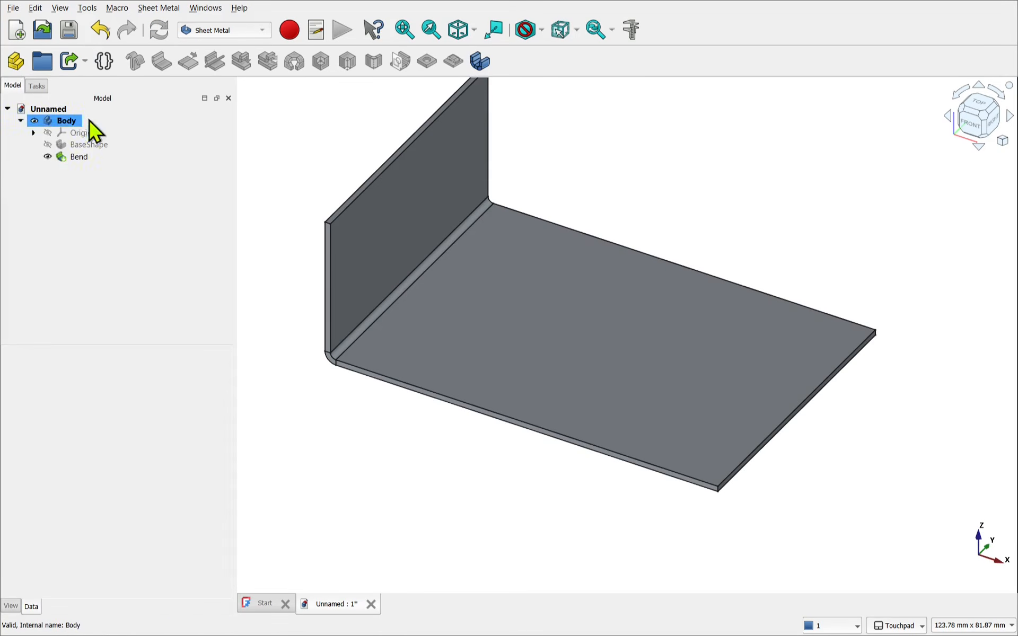
{"action": "left_click", "coordinate": [46, 109]}
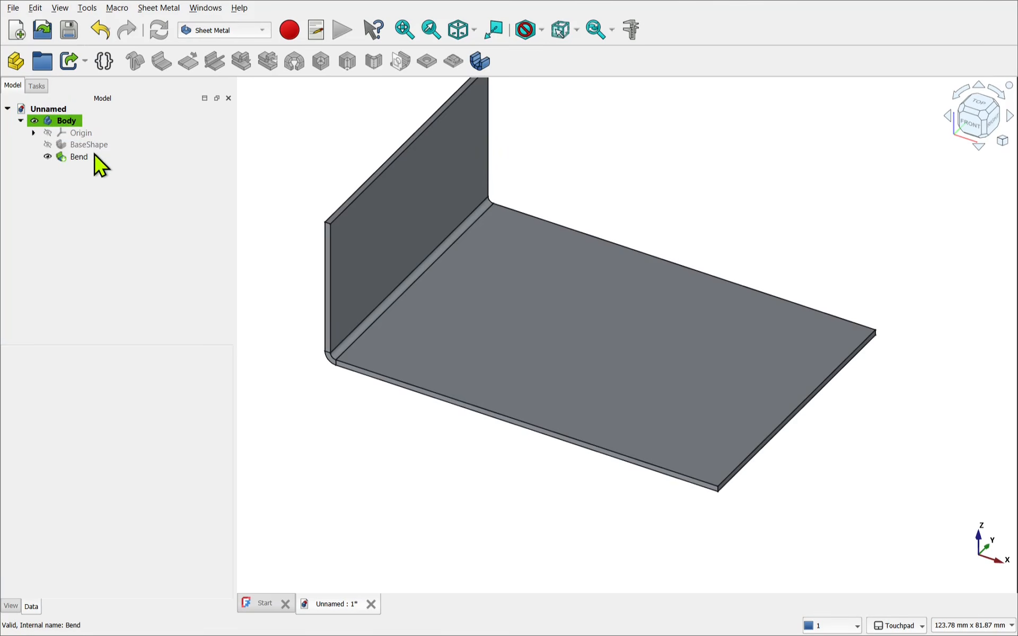
{"action": "left_click", "coordinate": [76, 159]}
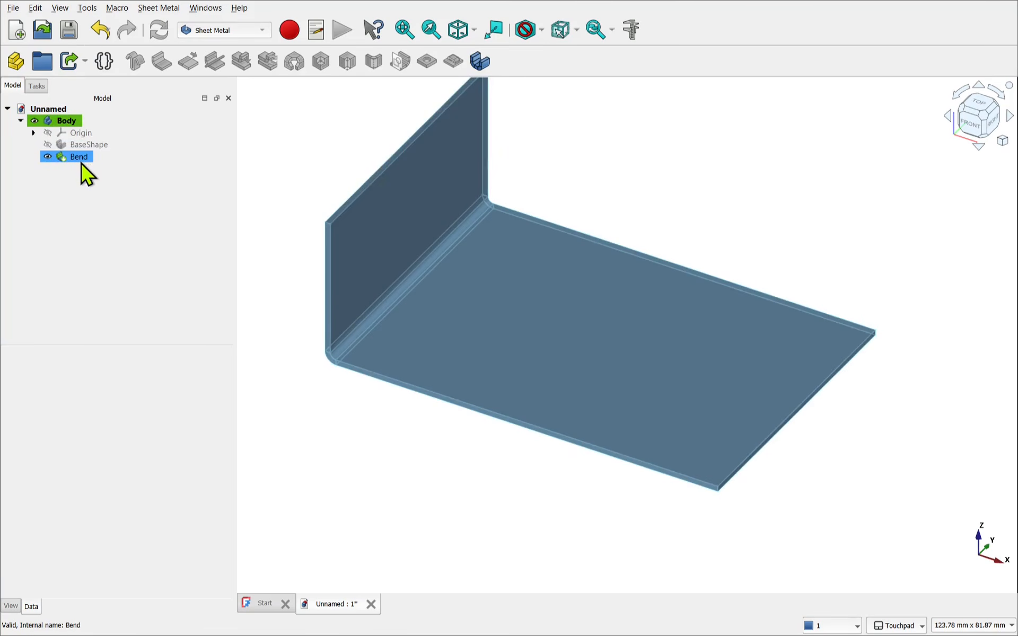
{"action": "left_click", "coordinate": [73, 145]}
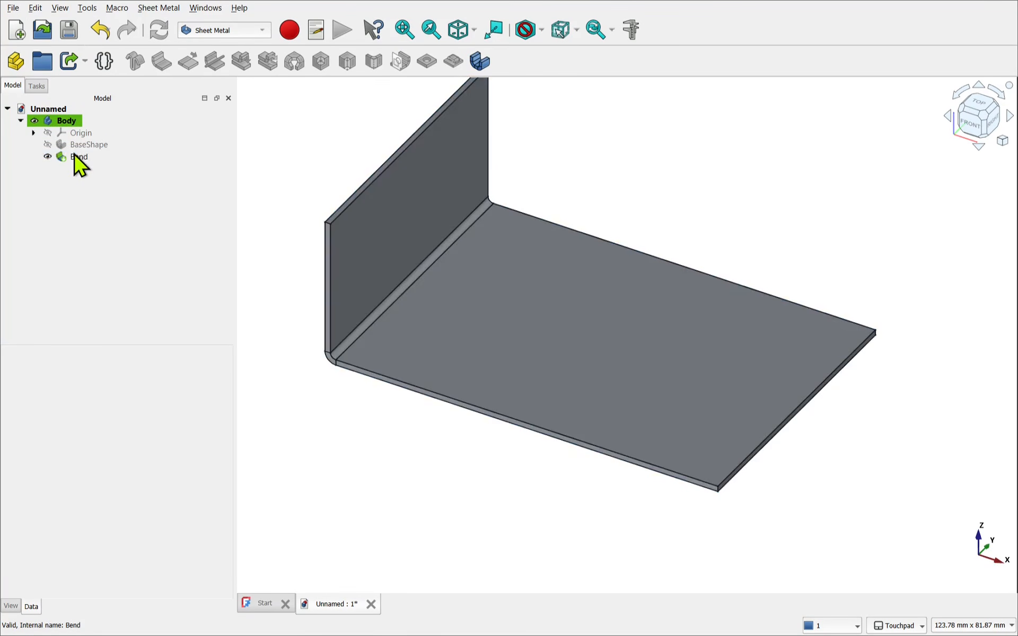
{"action": "left_click", "coordinate": [74, 146]}
{"action": "left_click", "coordinate": [78, 157]}
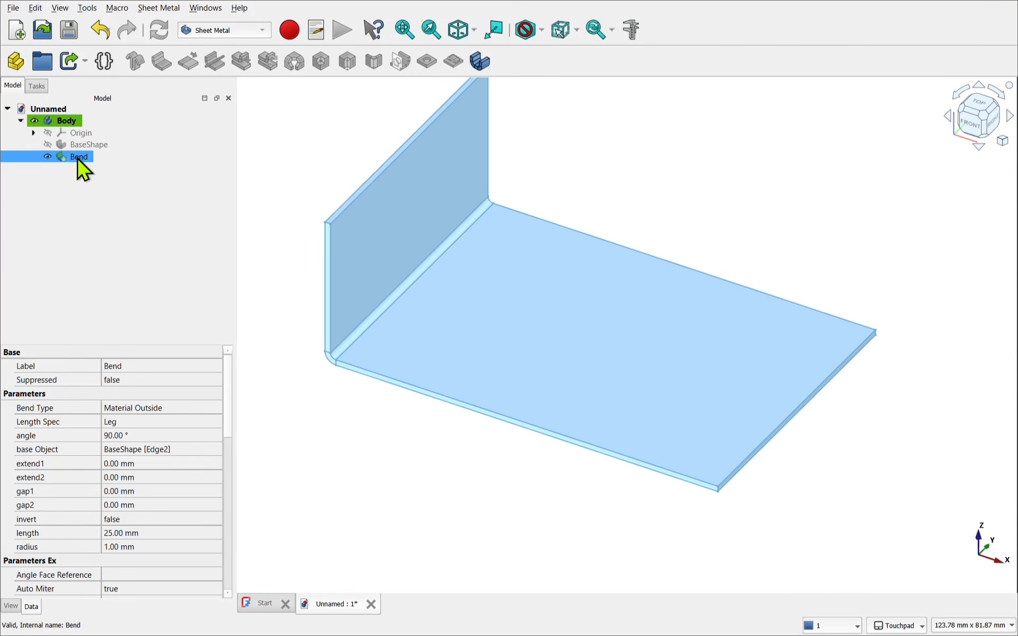
{"action": "double_click", "coordinate": [78, 157]}
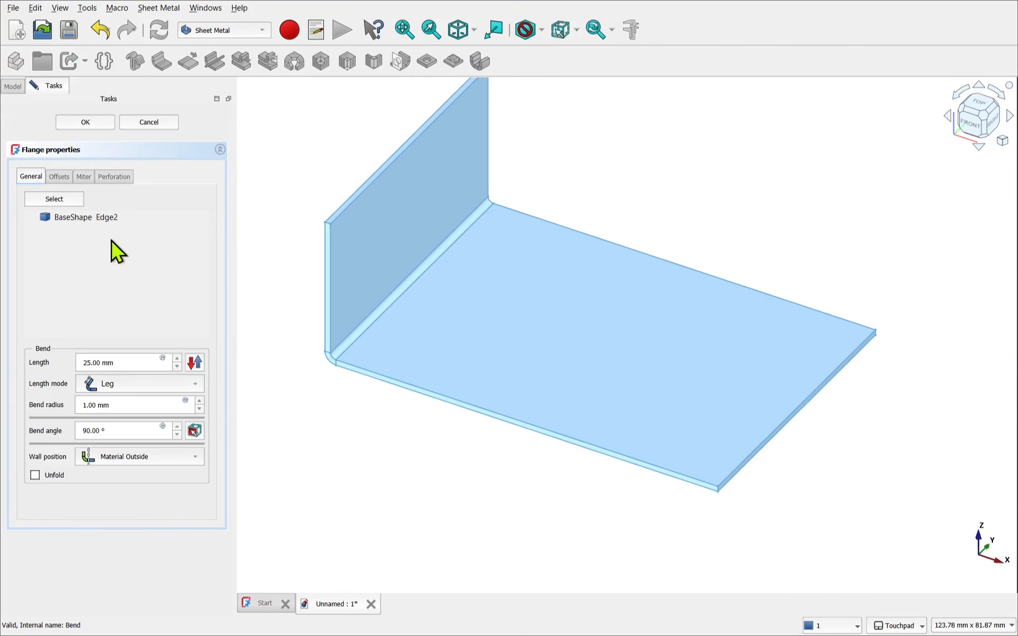
{"action": "left_click", "coordinate": [261, 318]}
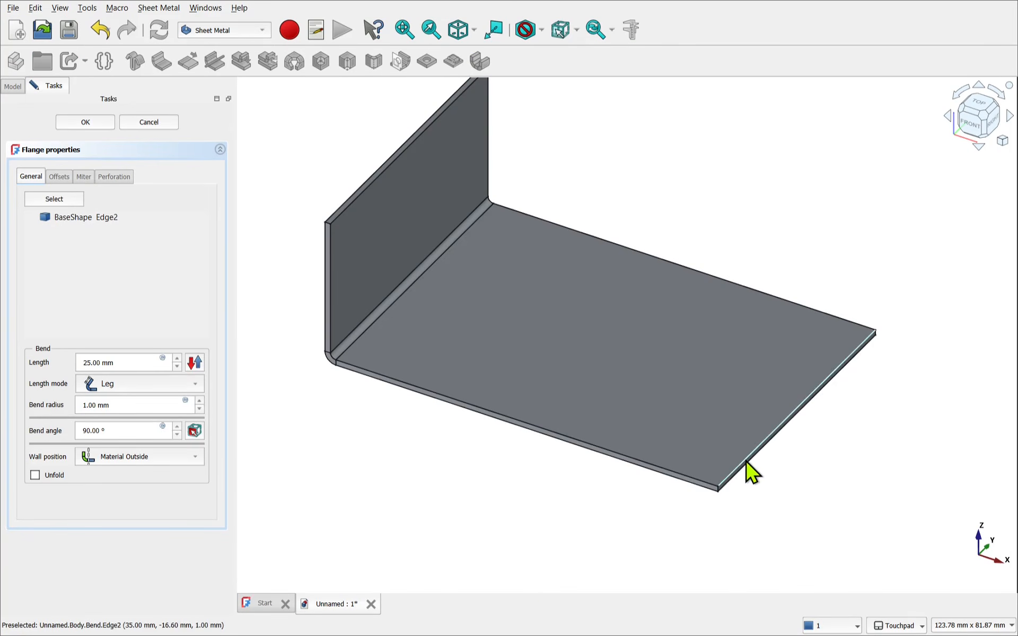
{"action": "left_click", "coordinate": [55, 201]}
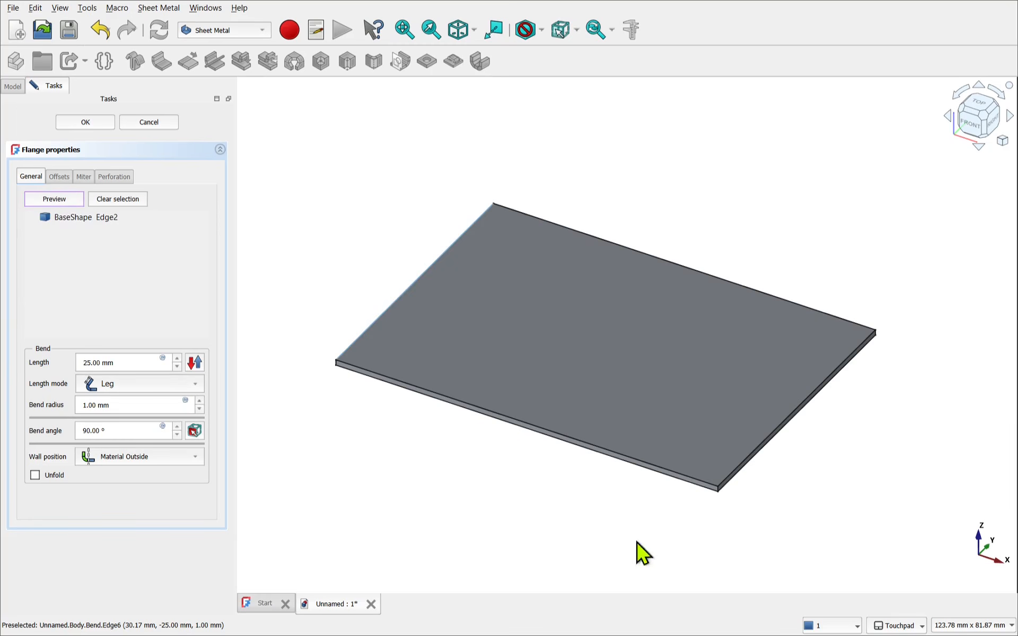
{"action": "left_click", "coordinate": [743, 468]}
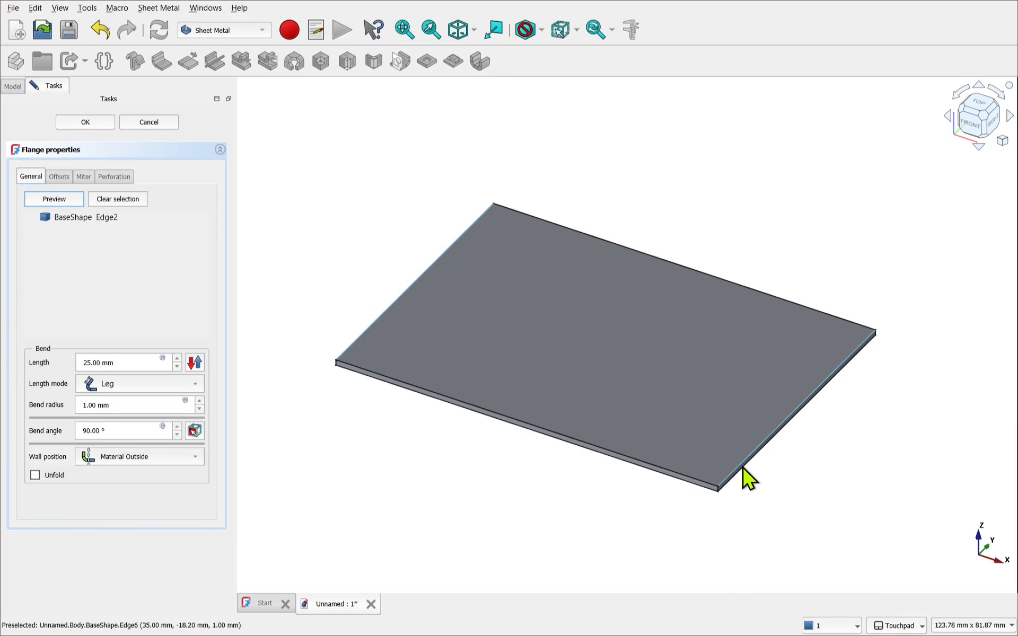
{"action": "left_click", "coordinate": [49, 200]}
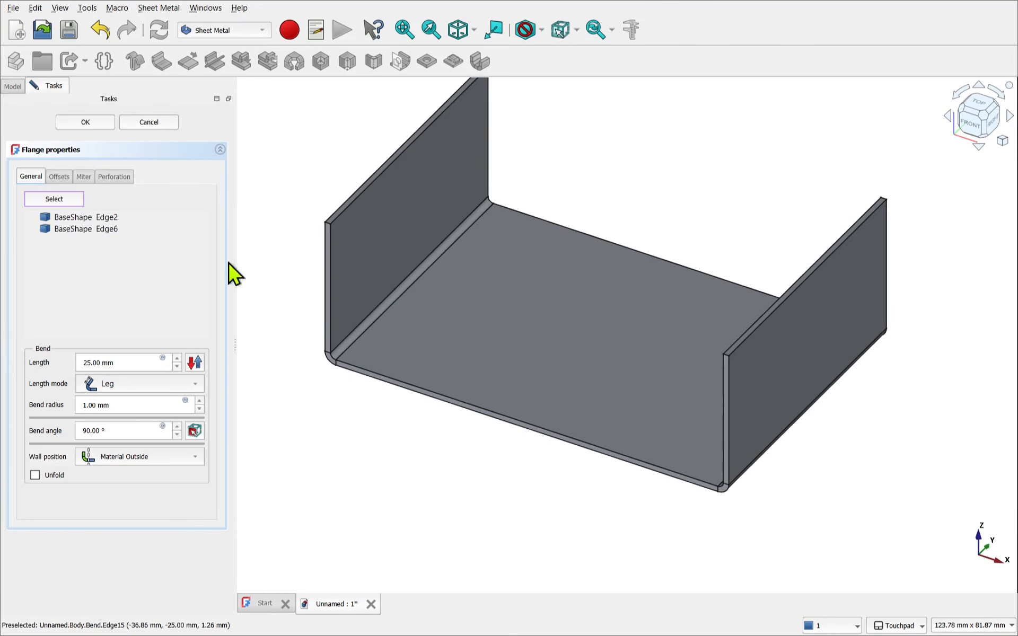
{"action": "left_click", "coordinate": [86, 123]}
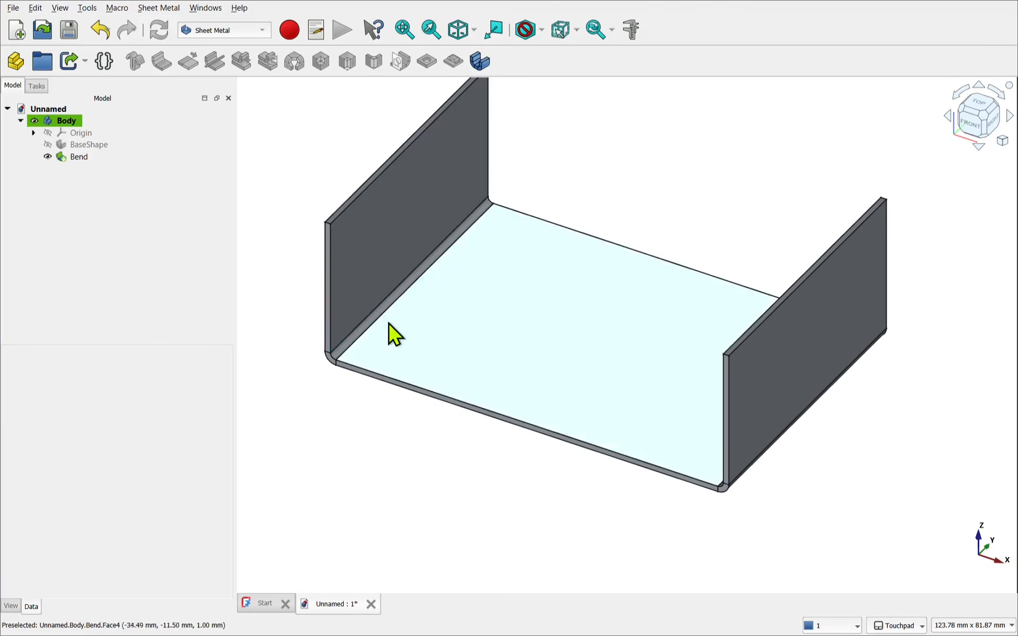
Start a flange on the inner vertical edges of both side walls at the negative Y end.
{"action": "left_click", "coordinate": [334, 300]}
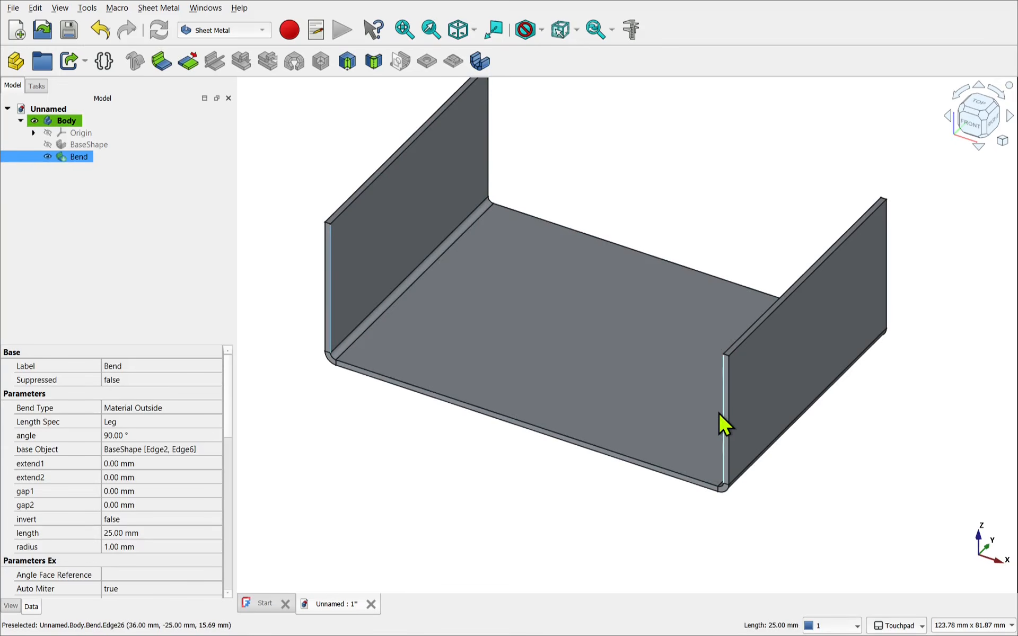
{"action": "left_click", "coordinate": [719, 412], "text": "ctrl"}
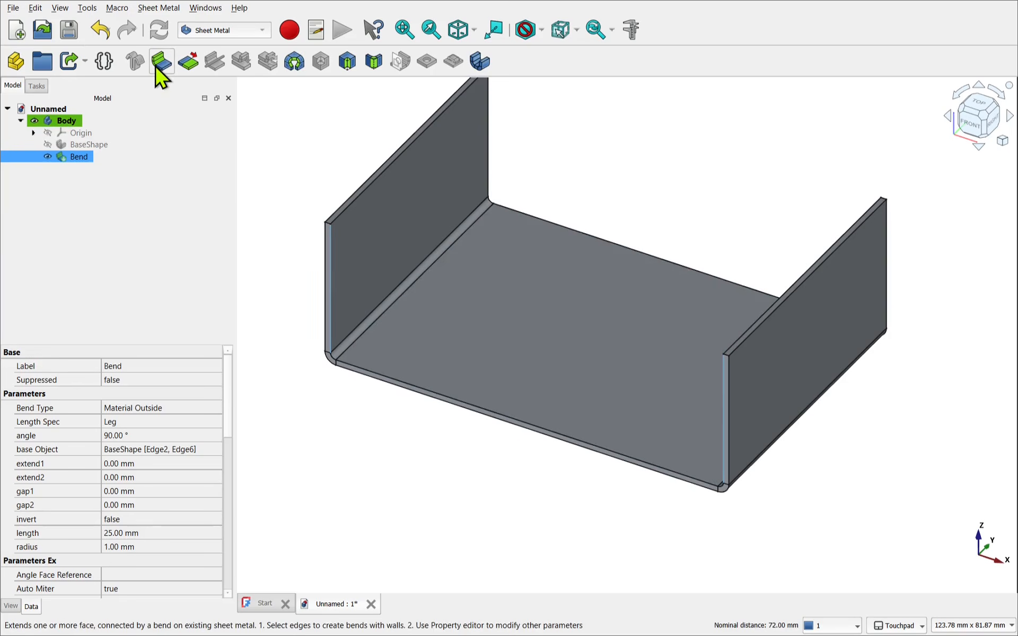
{"action": "left_click", "coordinate": [161, 62]}
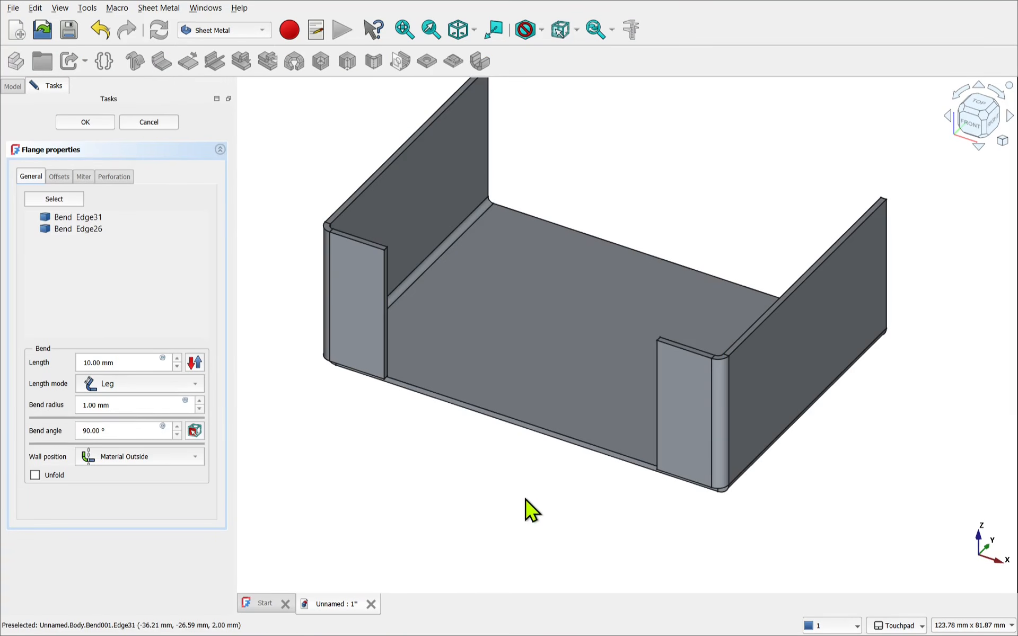
{"action": "left_click", "coordinate": [89, 229]}
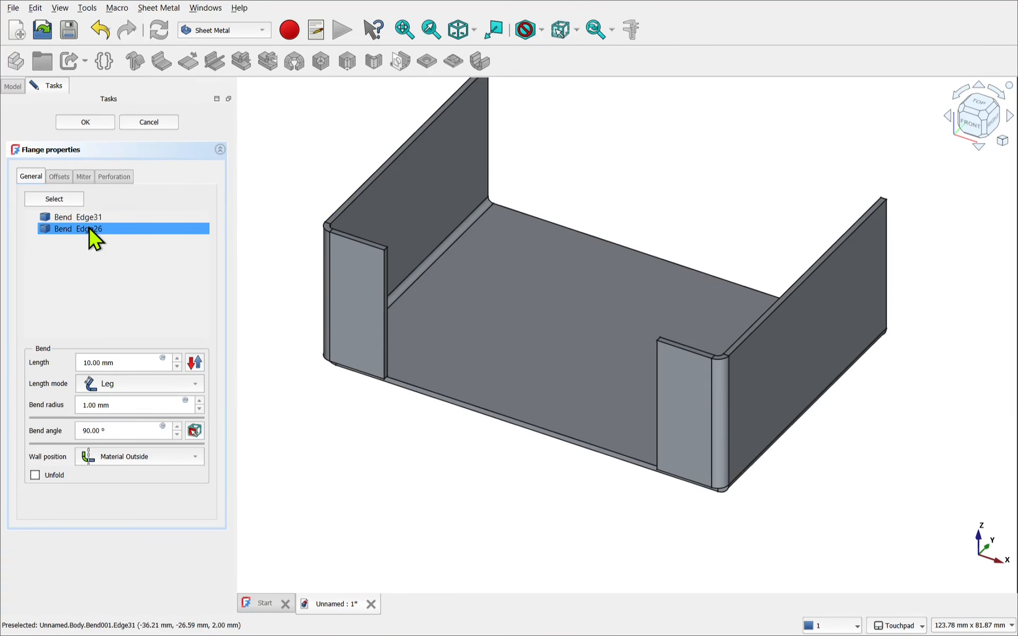
{"action": "left_click", "coordinate": [90, 224]}
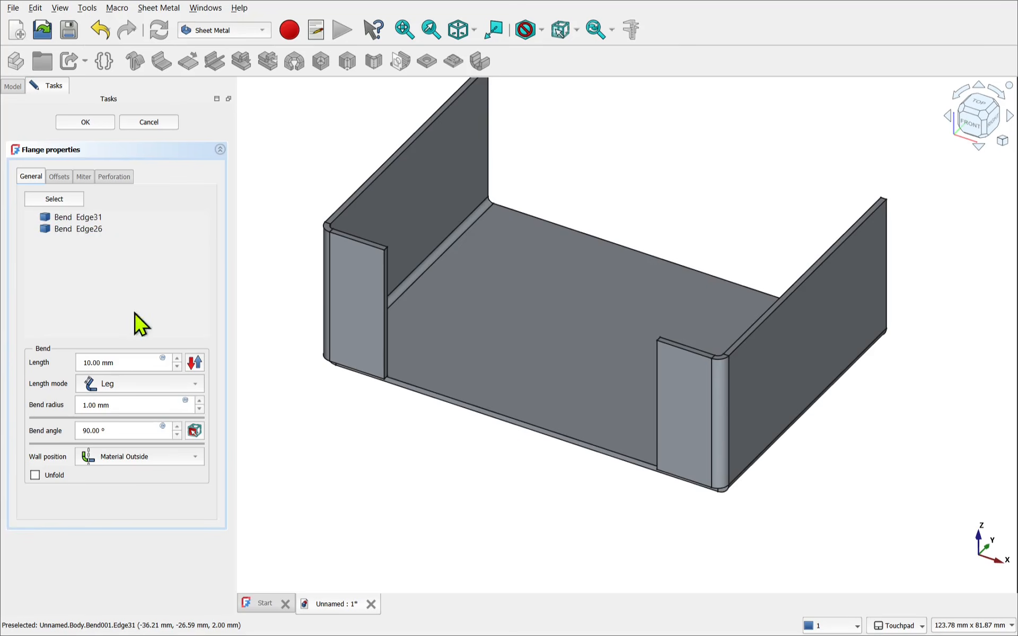
Check the return flanges' position against the base edge and set their wall position to Offset with an offset of -1 mm.
{"action": "left_click_drag", "start_coordinate": [337, 341], "coordinate": [335, 428], "text": "alt"}
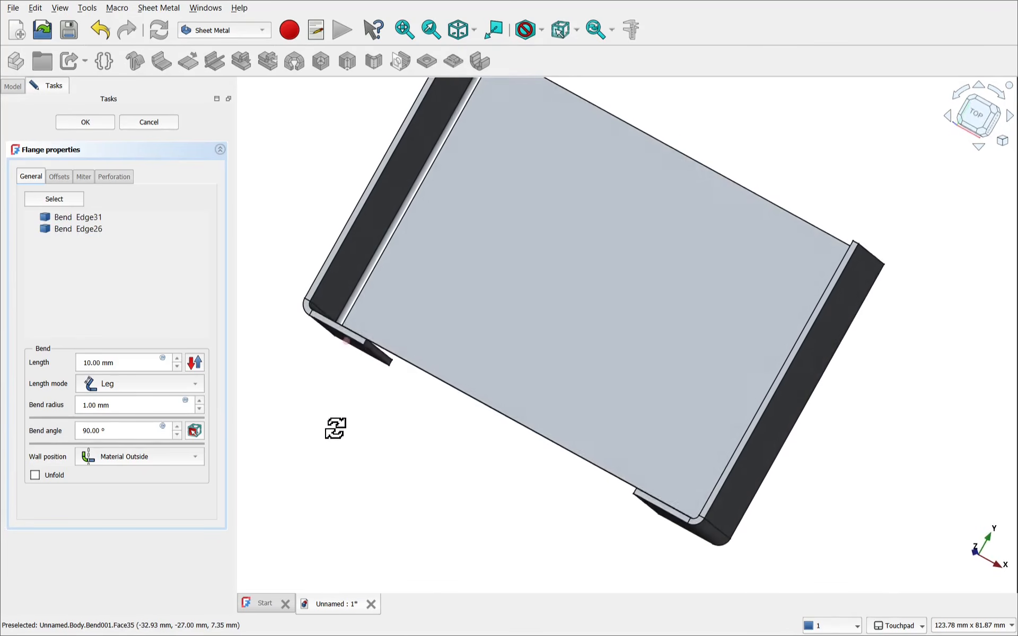
{"action": "scroll", "coordinate": [368, 352], "scroll_direction": "up", "scroll_amount": 3}
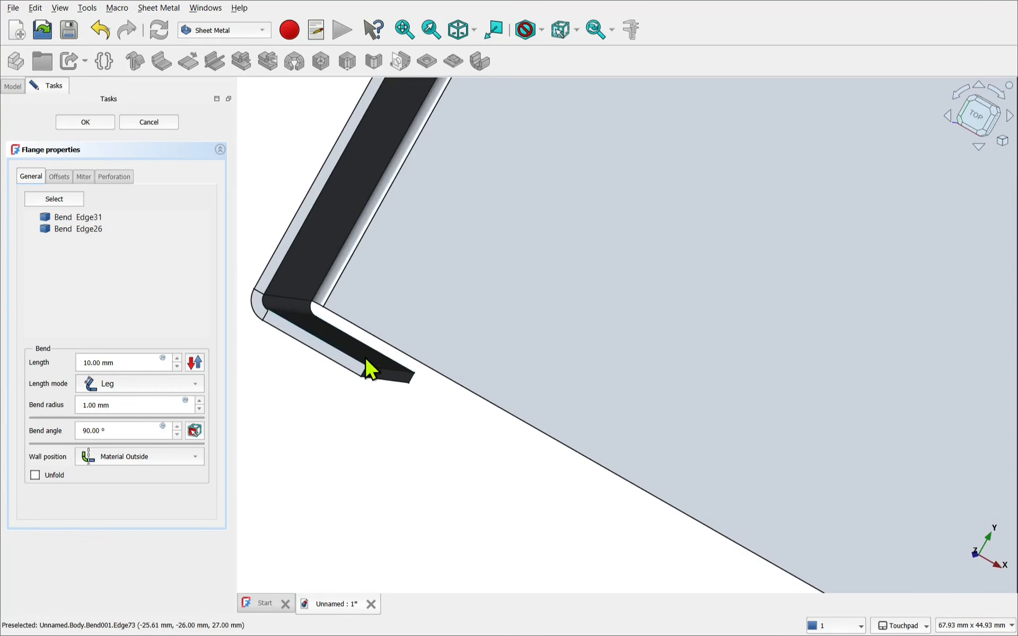
{"action": "scroll", "coordinate": [374, 355], "scroll_direction": "down", "scroll_amount": 5}
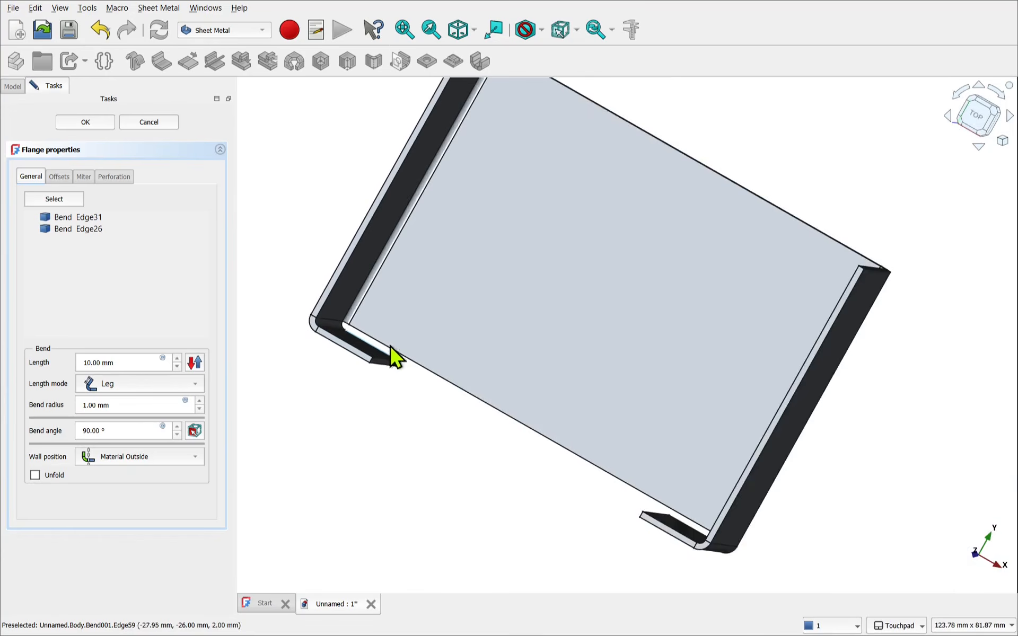
{"action": "mouse_move", "coordinate": [391, 357]}
{"action": "left_mouse_down", "text": "alt"}
{"action": "mouse_move", "coordinate": [413, 267]}
{"action": "mouse_move", "coordinate": [389, 347]}
{"action": "left_mouse_up", "text": "alt"}
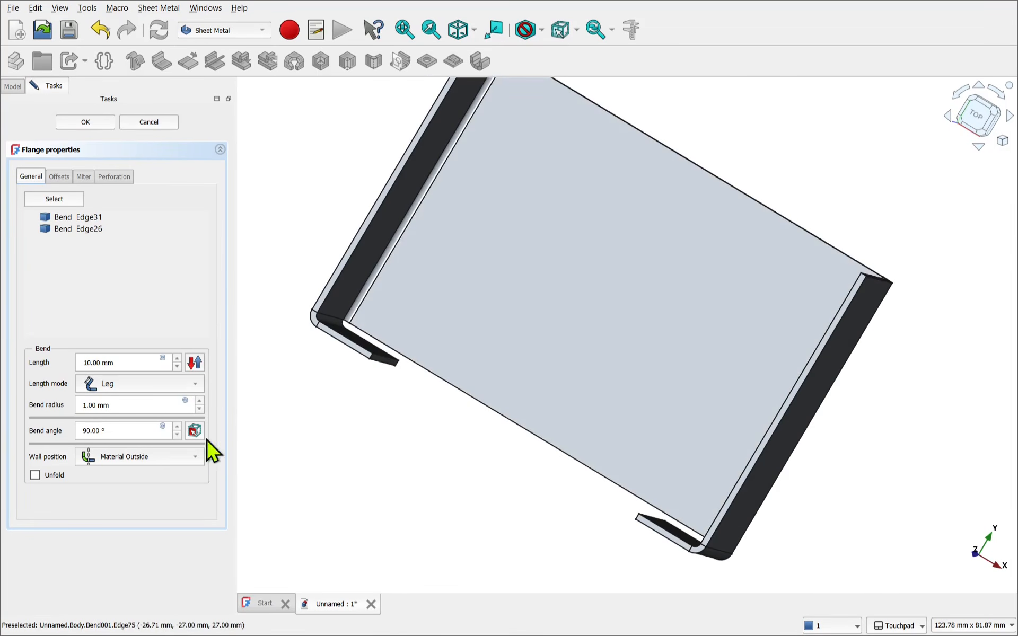
{"action": "left_click", "coordinate": [127, 461]}
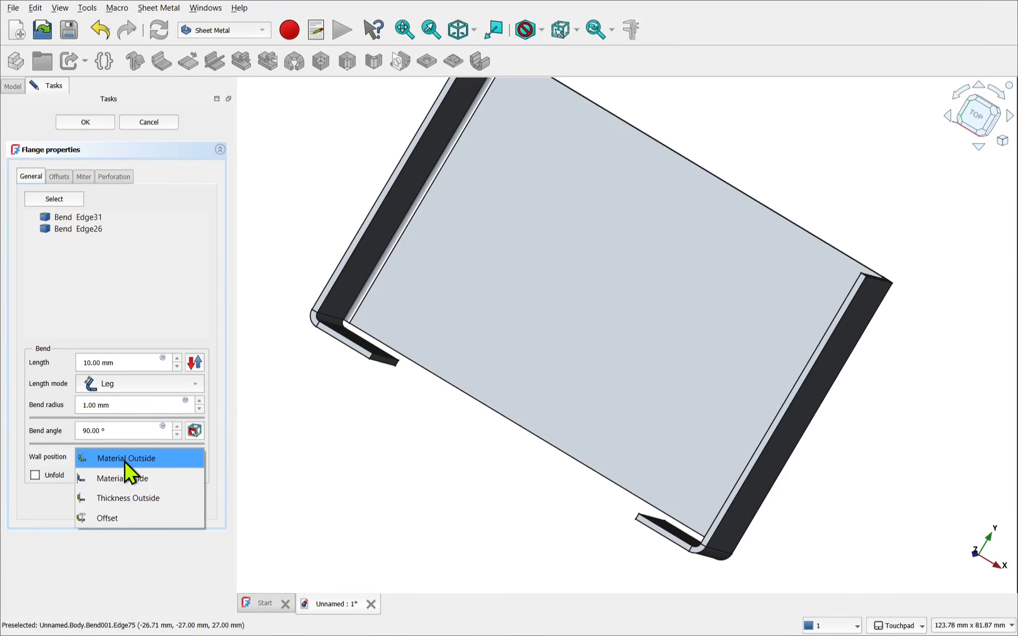
{"action": "left_click", "coordinate": [131, 517]}
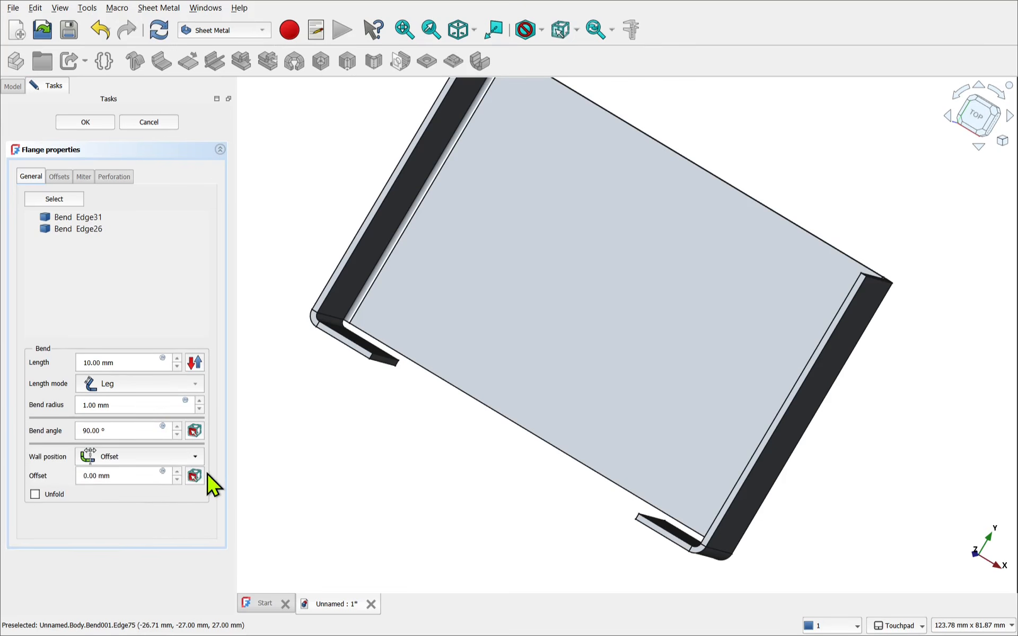
{"action": "left_click", "coordinate": [176, 471]}
{"action": "left_click", "coordinate": [177, 479]}
{"action": "left_click", "coordinate": [177, 480]}
Add the inner vertical edges of both side walls at the positive Y end to the return flange and accept it.
{"action": "left_click_drag", "start_coordinate": [375, 357], "coordinate": [303, 261], "text": "alt"}
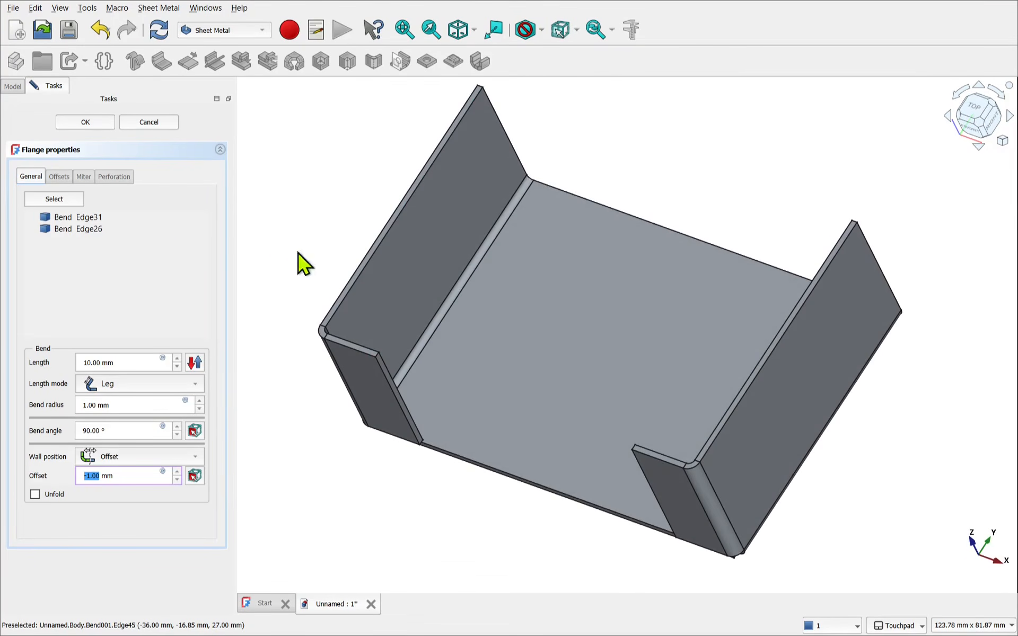
{"action": "left_click", "coordinate": [57, 200]}
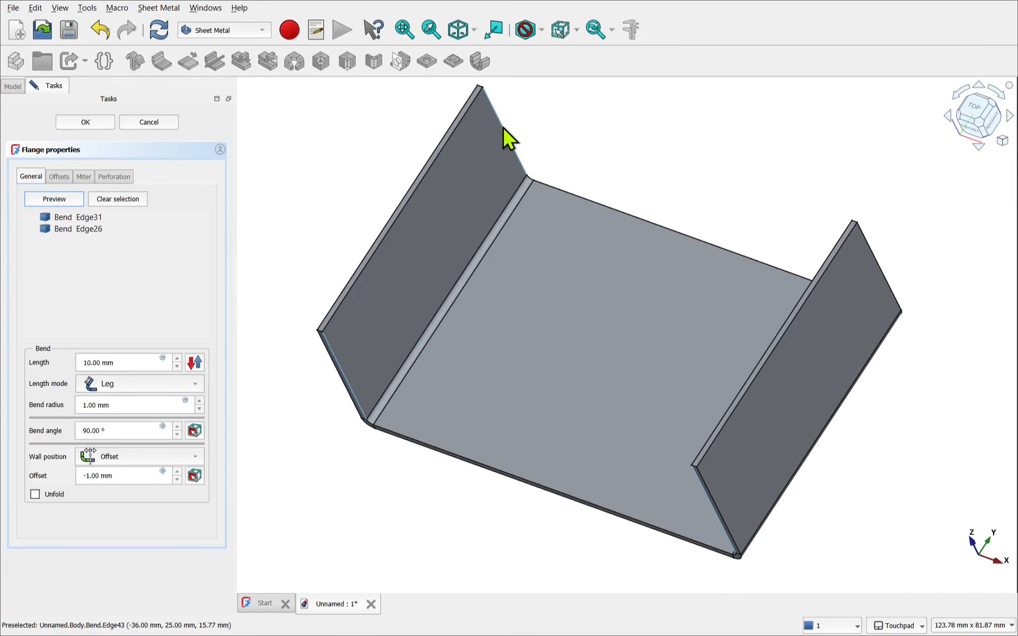
{"action": "left_click_drag", "start_coordinate": [551, 143], "coordinate": [516, 339], "text": "alt"}
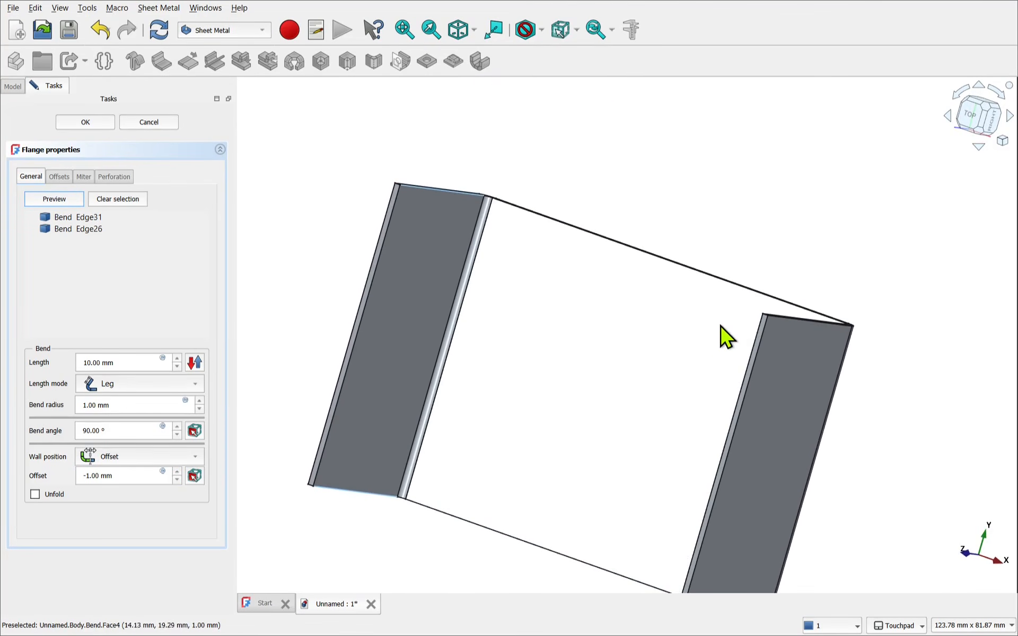
{"action": "left_click_drag", "start_coordinate": [715, 341], "coordinate": [853, 463], "text": "alt"}
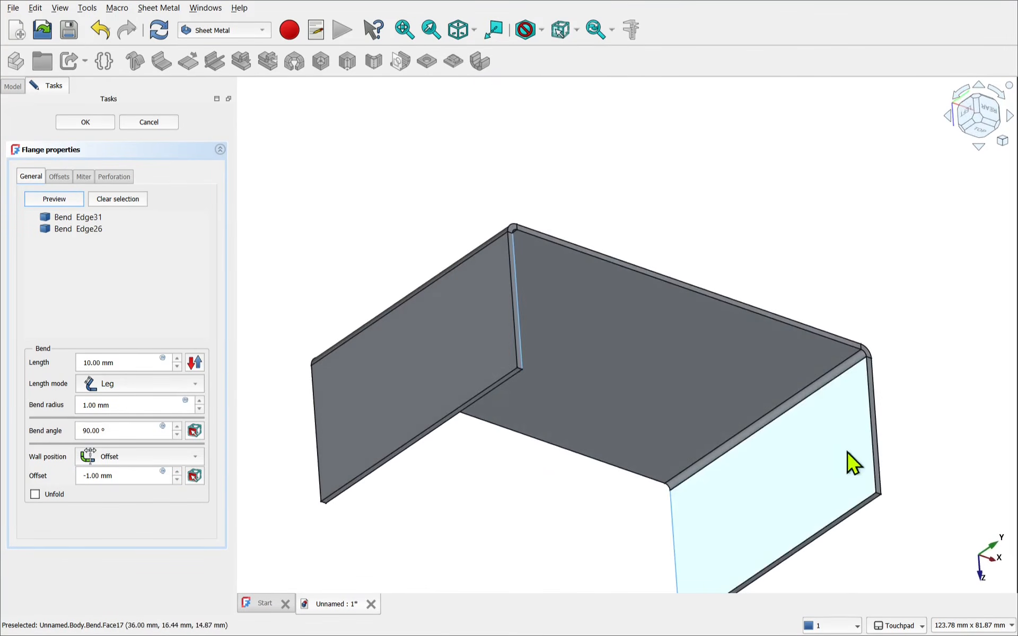
{"action": "left_click", "coordinate": [873, 465]}
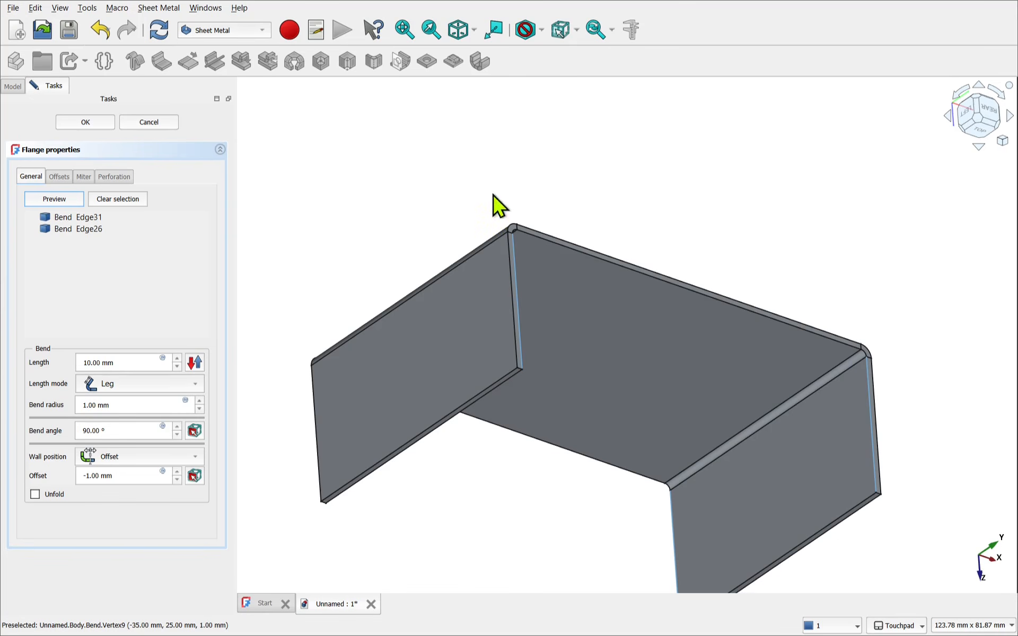
{"action": "left_click", "coordinate": [77, 122]}
Start a flange on the base plate's long side at positive Y, replacing the selected lower edge with the upper edge.
{"action": "middle_click_drag", "start_coordinate": [545, 361], "coordinate": [532, 196]}
{"action": "middle_click_drag", "start_coordinate": [601, 252], "coordinate": [651, 295]}
{"action": "scroll", "coordinate": [516, 215], "scroll_direction": "down", "scroll_amount": 1}
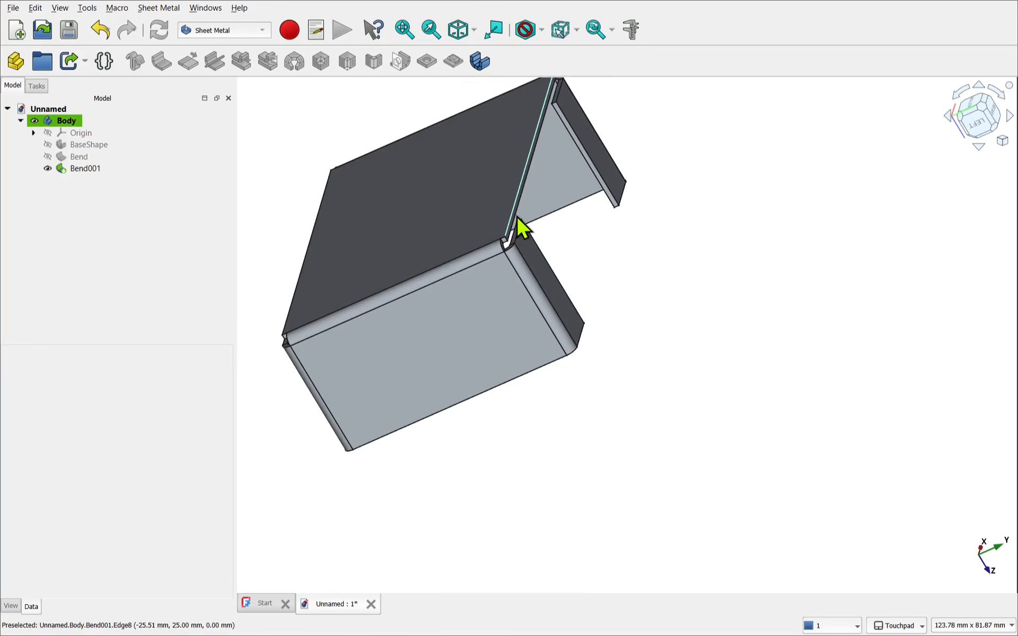
{"action": "middle_click_drag", "start_coordinate": [515, 214], "coordinate": [504, 279]}
{"action": "left_click", "coordinate": [505, 281]}
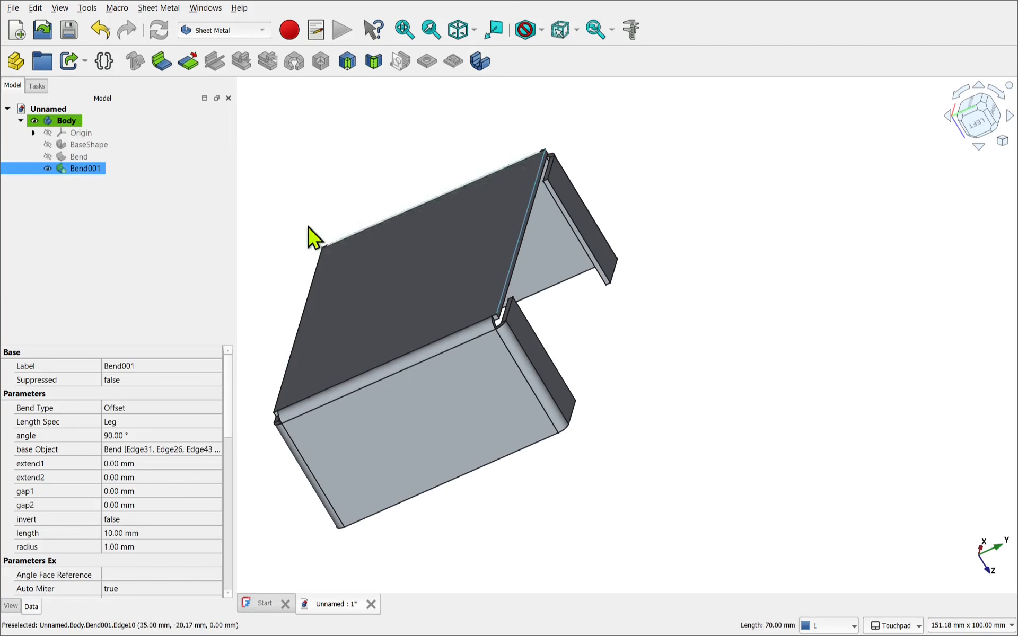
{"action": "left_click", "coordinate": [161, 62]}
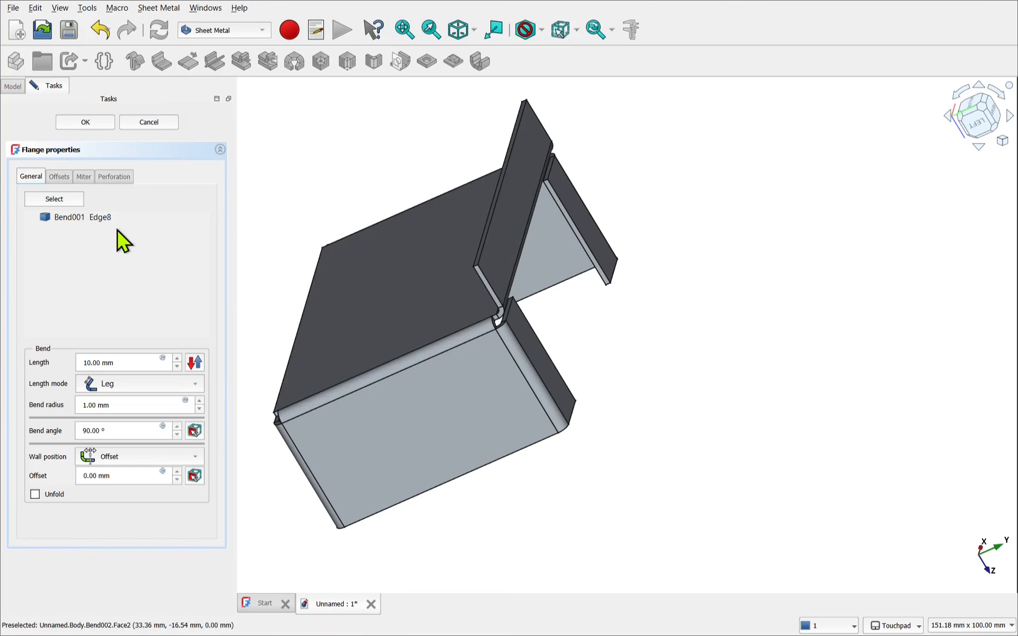
{"action": "left_click", "coordinate": [66, 200]}
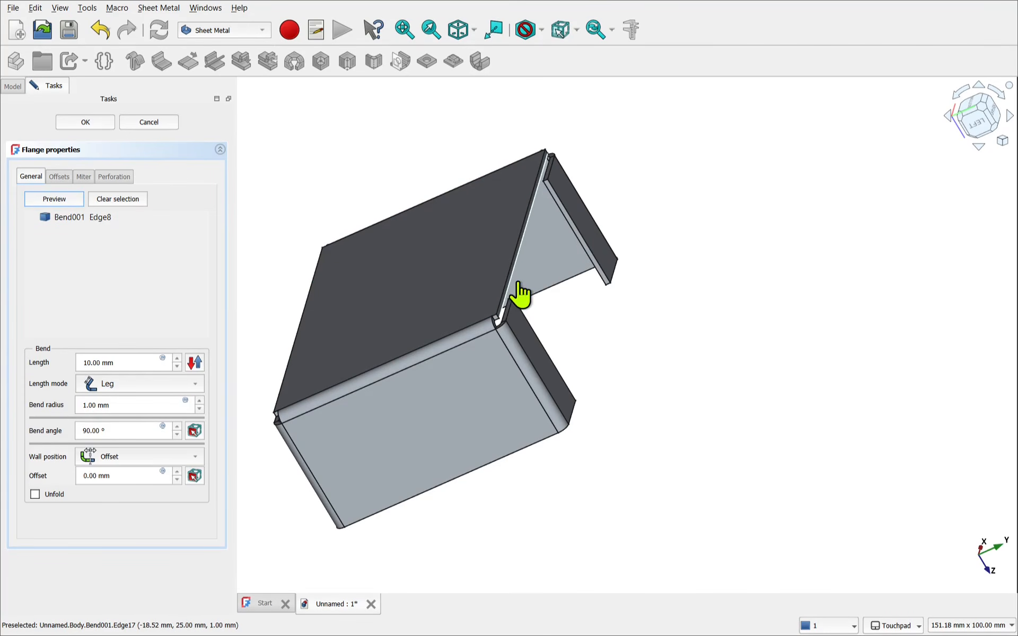
{"action": "left_click", "coordinate": [65, 200]}
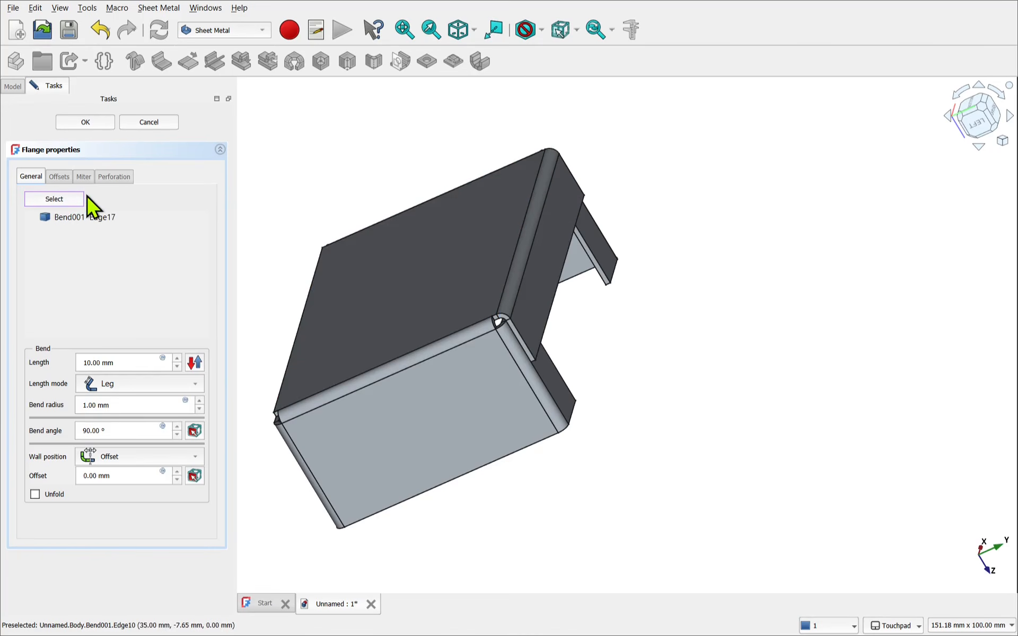
Set the length of the long-side flange to 25 mm.
{"action": "left_click_drag", "start_coordinate": [417, 187], "coordinate": [317, 164], "text": "alt"}
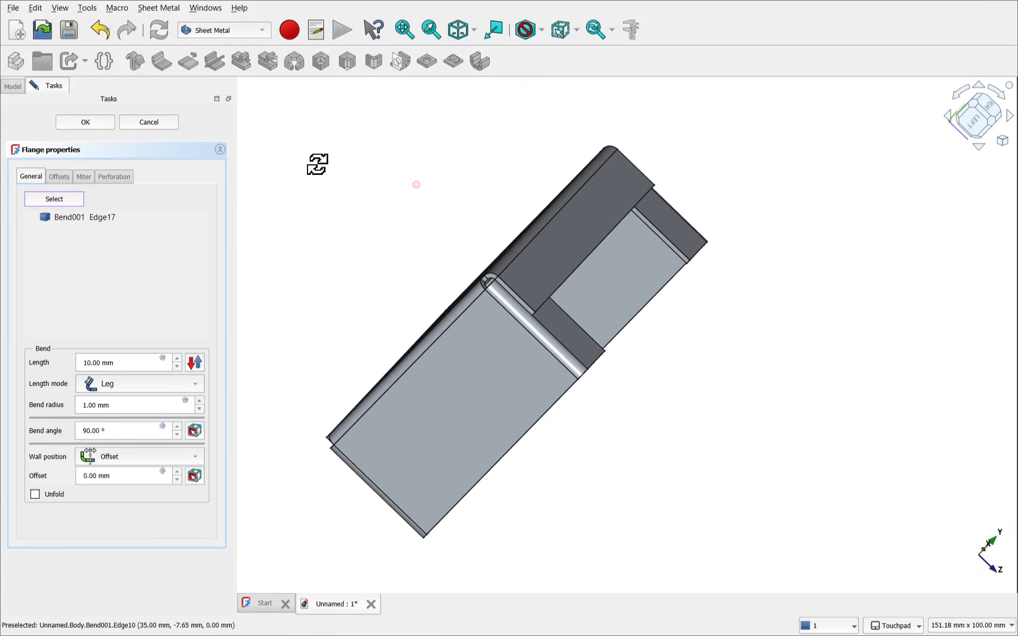
{"action": "left_click", "coordinate": [137, 368]}
{"action": "key", "text": "Up"}
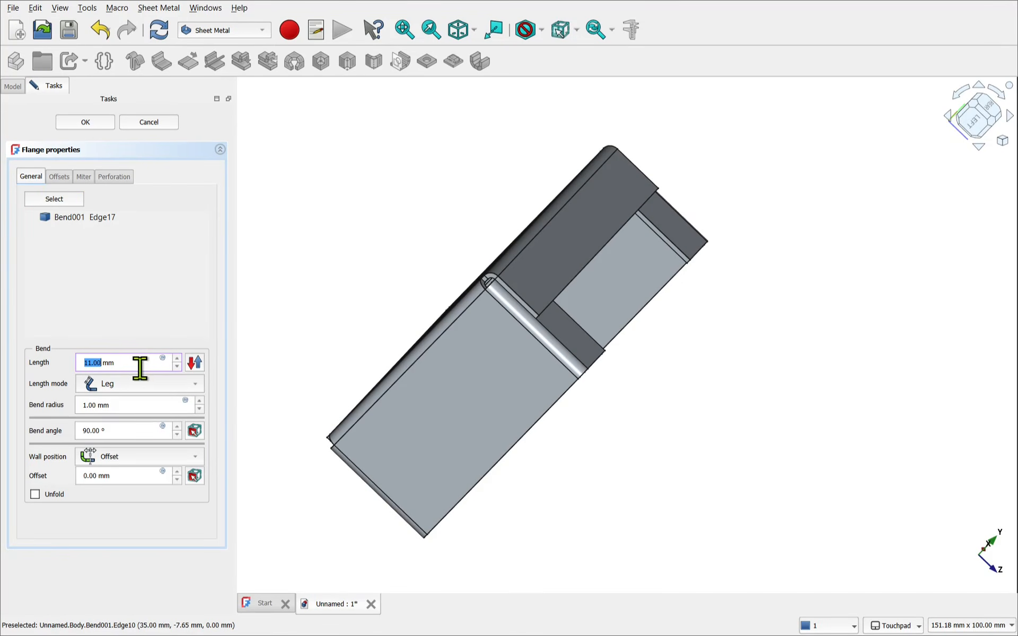
{"action": "key", "text": "Up"}
{"action": "key", "text": "Up"}
{"action": "key", "text": "Up"}
{"action": "key", "text": "Up"}
{"action": "key", "text": "Up"}
{"action": "key", "text": "Up"}
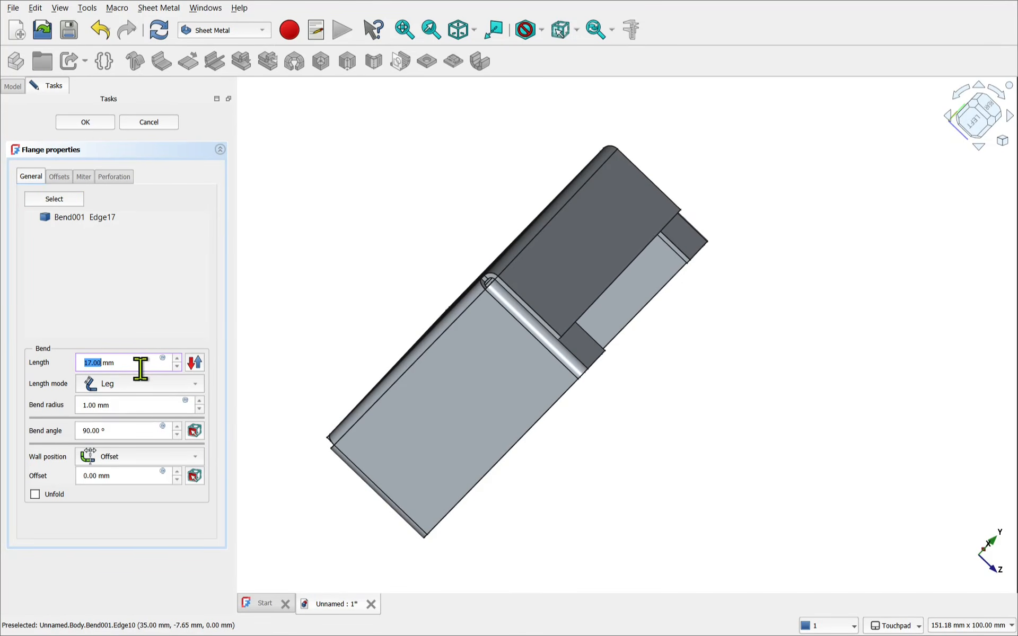
{"action": "key", "text": "Up"}
{"action": "key", "text": "Up"}
{"action": "key", "text": "Up"}
{"action": "key", "text": "Up"}
{"action": "key", "text": "Up"}
{"action": "key", "text": "Up"}
{"action": "key", "text": "Up"}
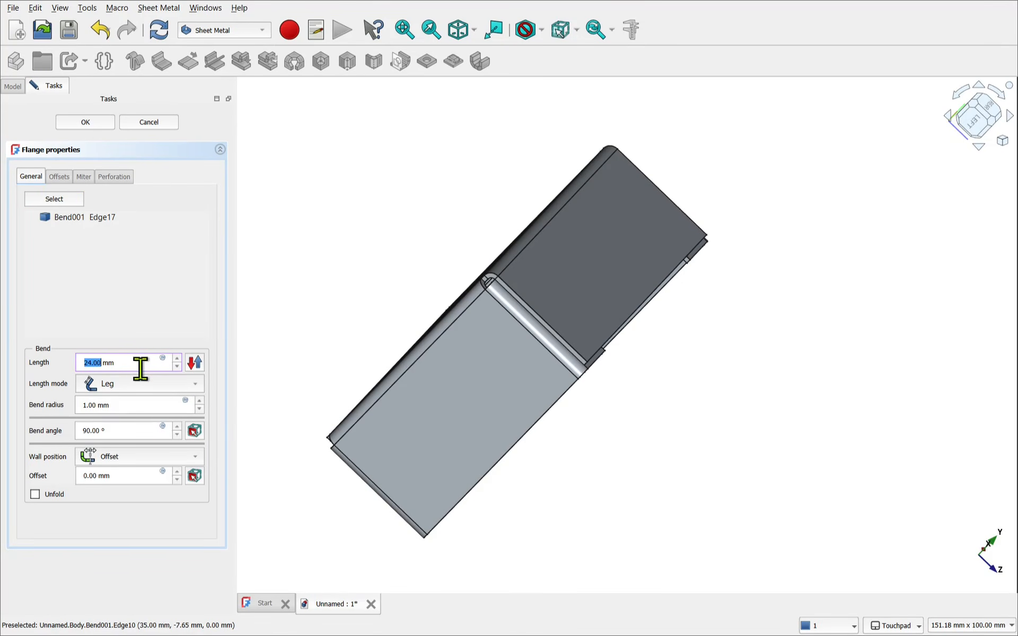
{"action": "key", "text": "Up"}
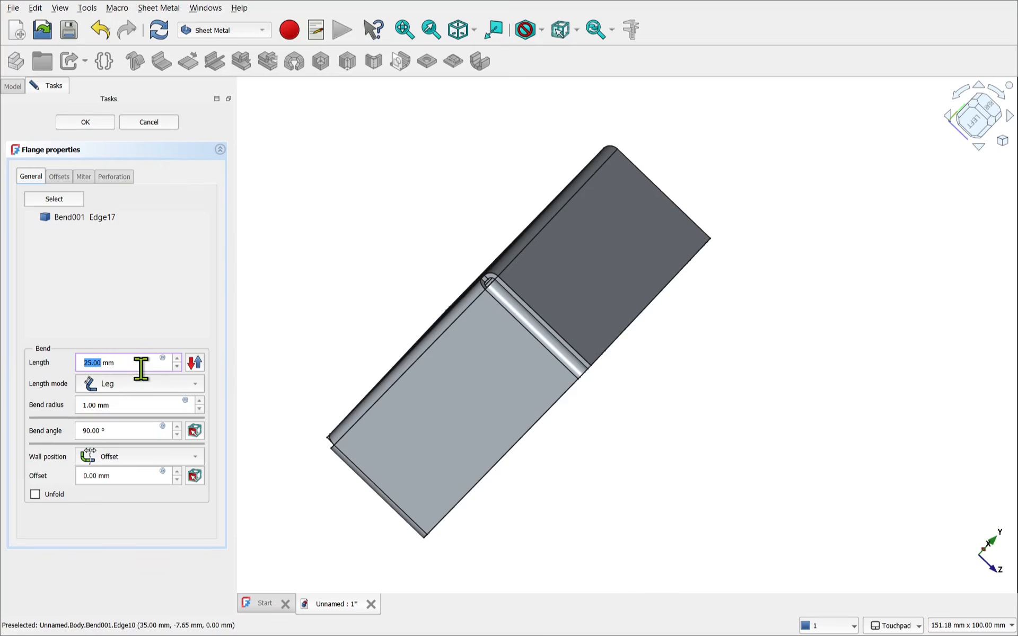
Preview the Material Outside wall position, set the long-side flange to Material Inside, and inspect where it meets the return flange.
{"action": "left_click_drag", "start_coordinate": [705, 434], "coordinate": [594, 318], "text": "alt"}
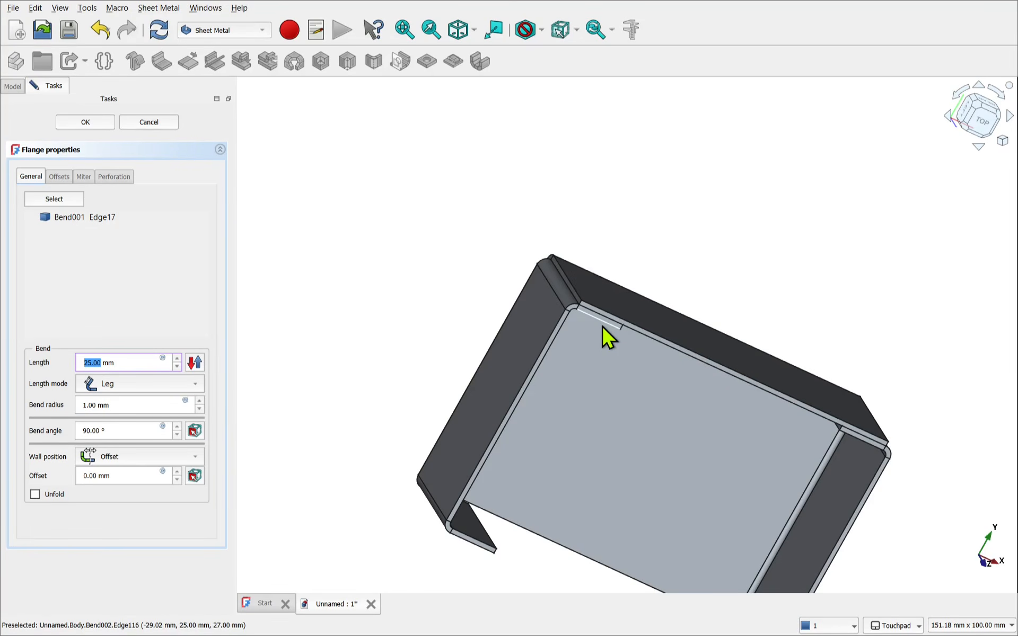
{"action": "left_click", "coordinate": [131, 456]}
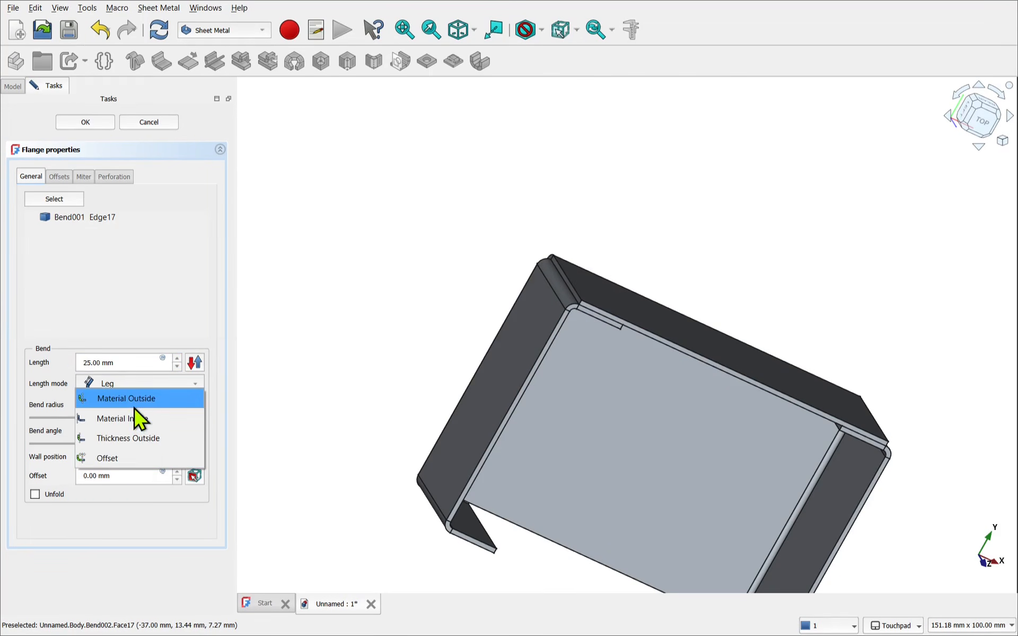
{"action": "left_click", "coordinate": [133, 401]}
{"action": "left_click", "coordinate": [134, 457]}
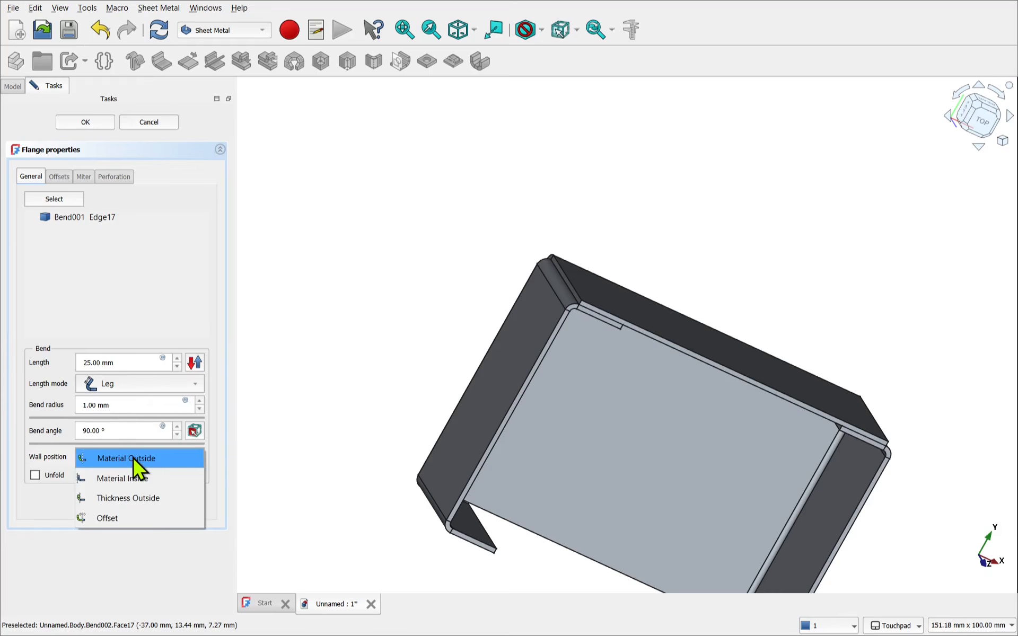
{"action": "left_click", "coordinate": [143, 477]}
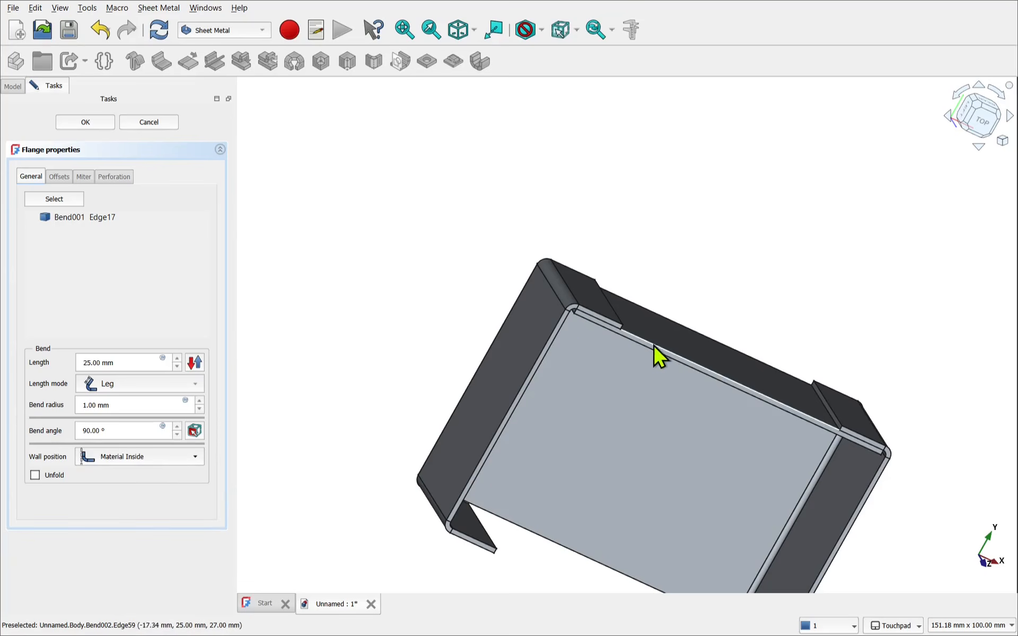
{"action": "scroll", "coordinate": [639, 348], "scroll_direction": "up", "scroll_amount": 2}
{"action": "scroll", "coordinate": [638, 345], "scroll_direction": "up", "scroll_amount": 3}
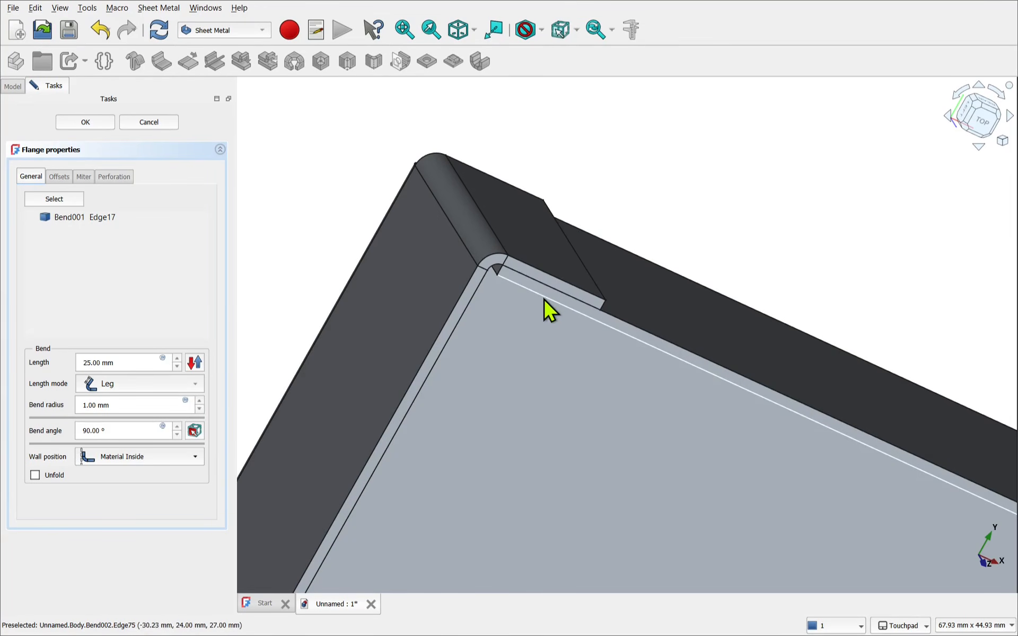
{"action": "scroll", "coordinate": [542, 298], "scroll_direction": "down", "scroll_amount": 1}
{"action": "scroll", "coordinate": [542, 297], "scroll_direction": "down", "scroll_amount": 3}
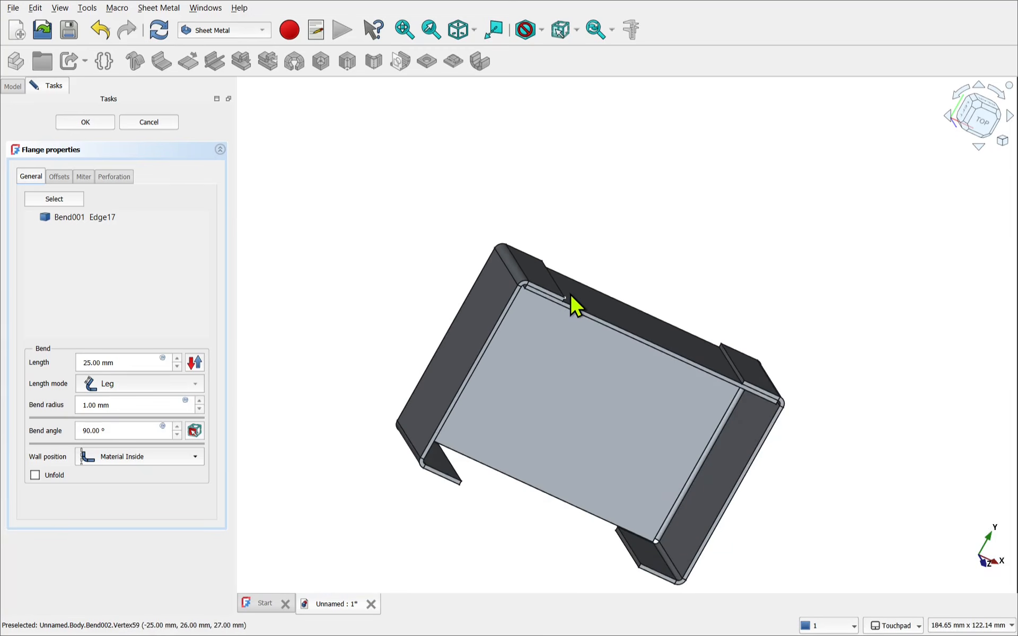
{"action": "scroll", "coordinate": [570, 294], "scroll_direction": "up", "scroll_amount": 4}
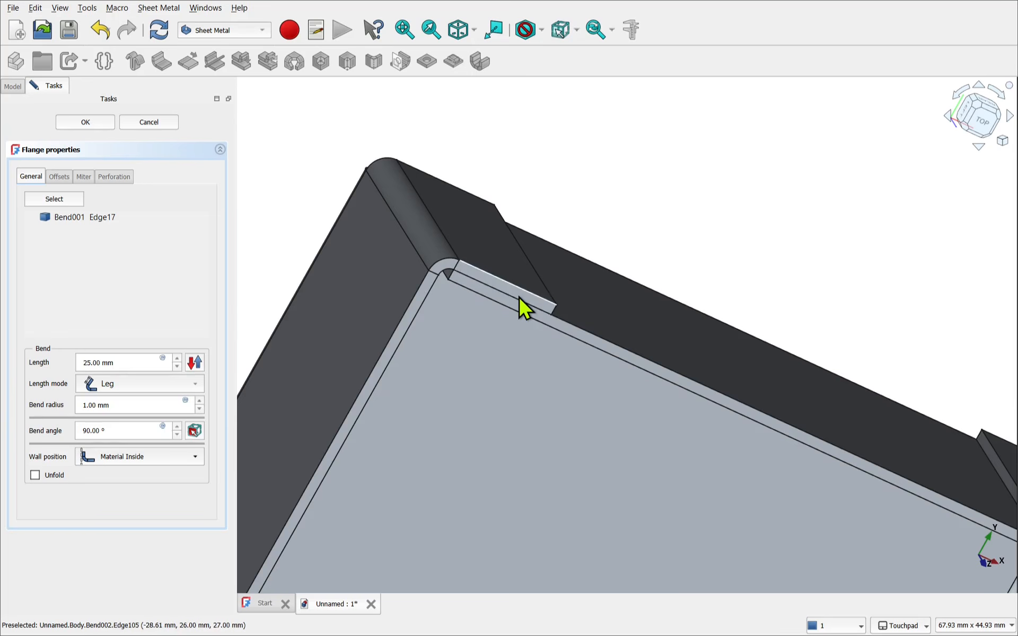
{"action": "left_click", "coordinate": [170, 456]}
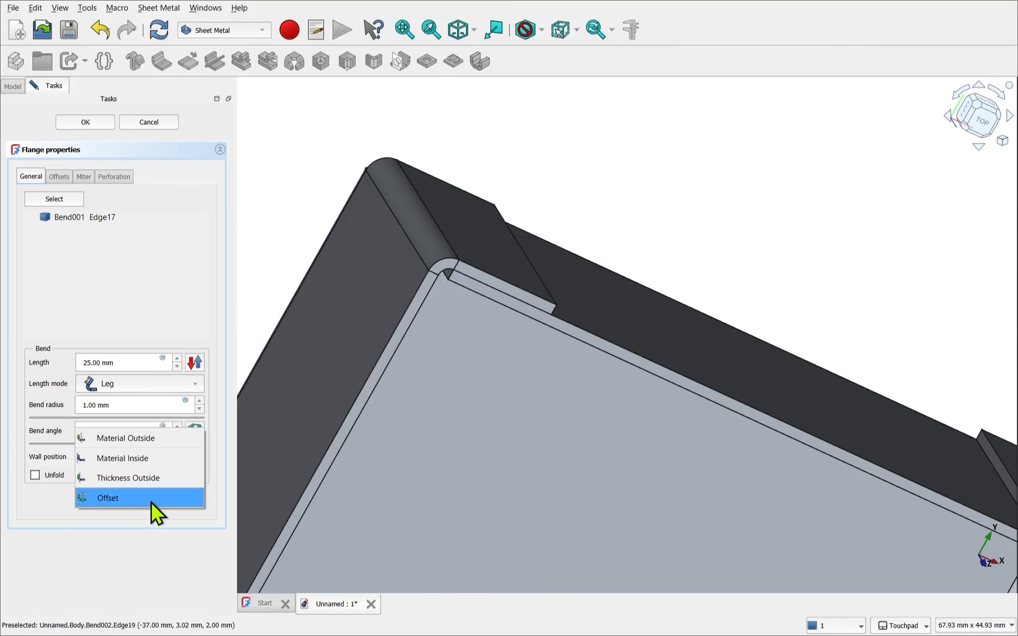
{"action": "left_click", "coordinate": [329, 268]}
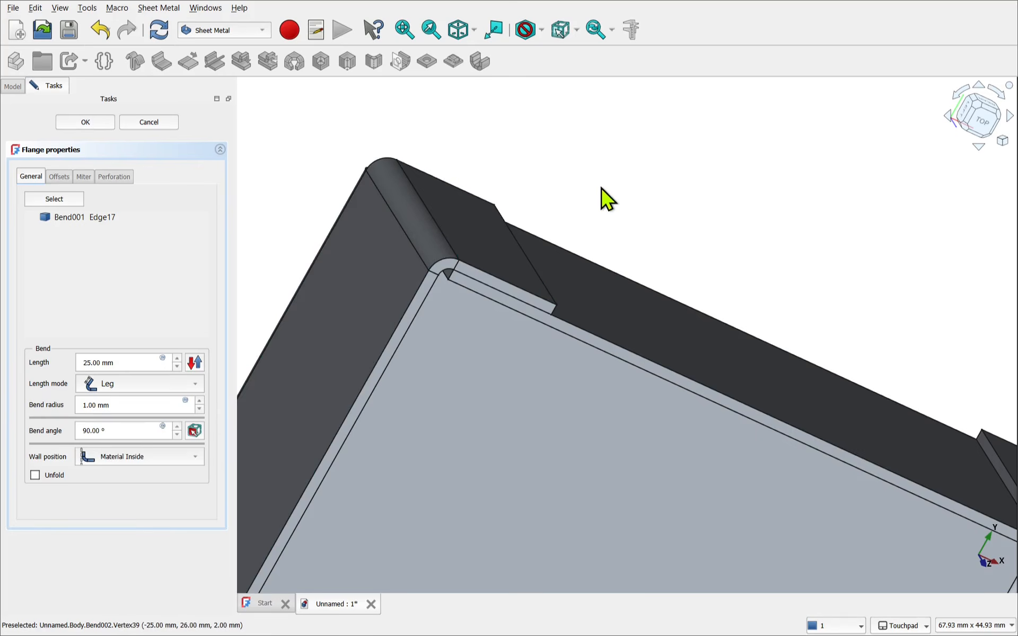
Add the base plate's upper long edge at negative Y to the 25 mm flange and accept it.
{"action": "scroll", "coordinate": [610, 198], "scroll_direction": "down", "scroll_amount": 6}
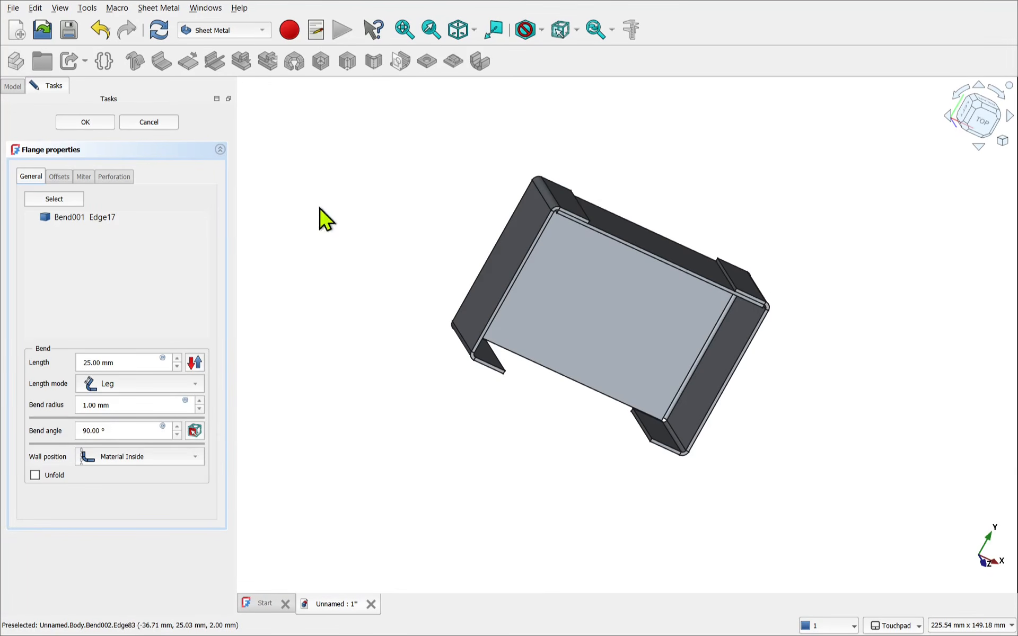
{"action": "left_click", "coordinate": [58, 200]}
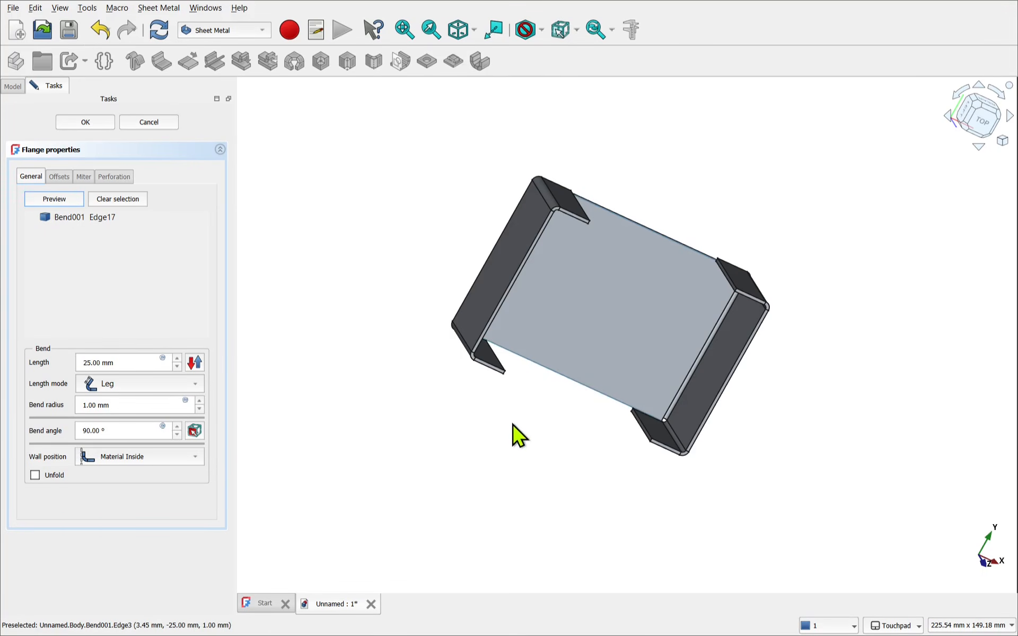
{"action": "left_click", "coordinate": [58, 200]}
{"action": "left_click_drag", "start_coordinate": [530, 403], "coordinate": [600, 395]}
{"action": "middle_click_drag", "start_coordinate": [602, 397], "coordinate": [520, 243], "text": "shift"}
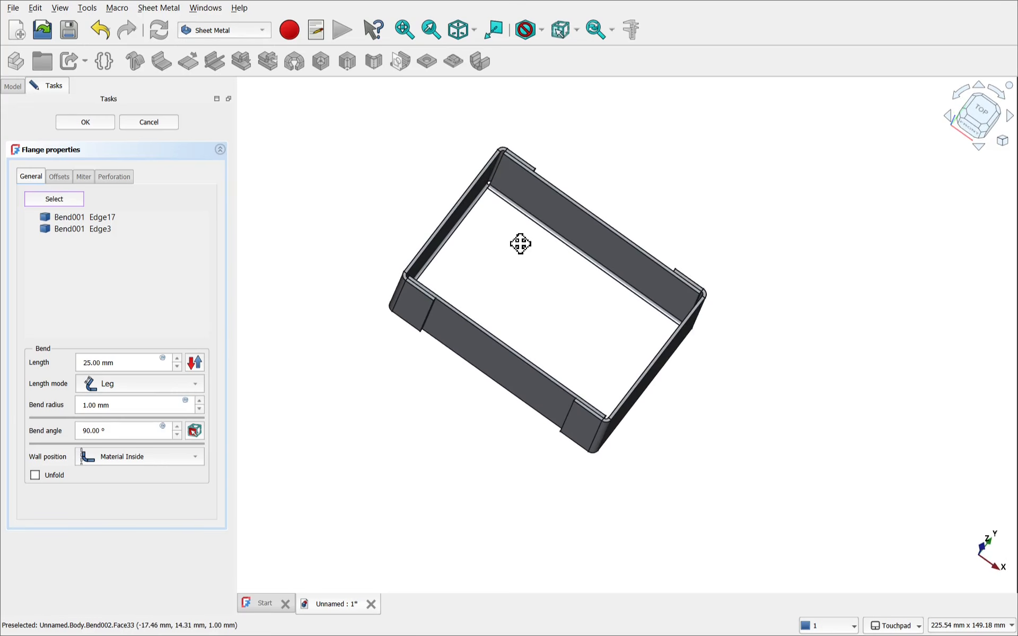
{"action": "left_click", "coordinate": [83, 123]}
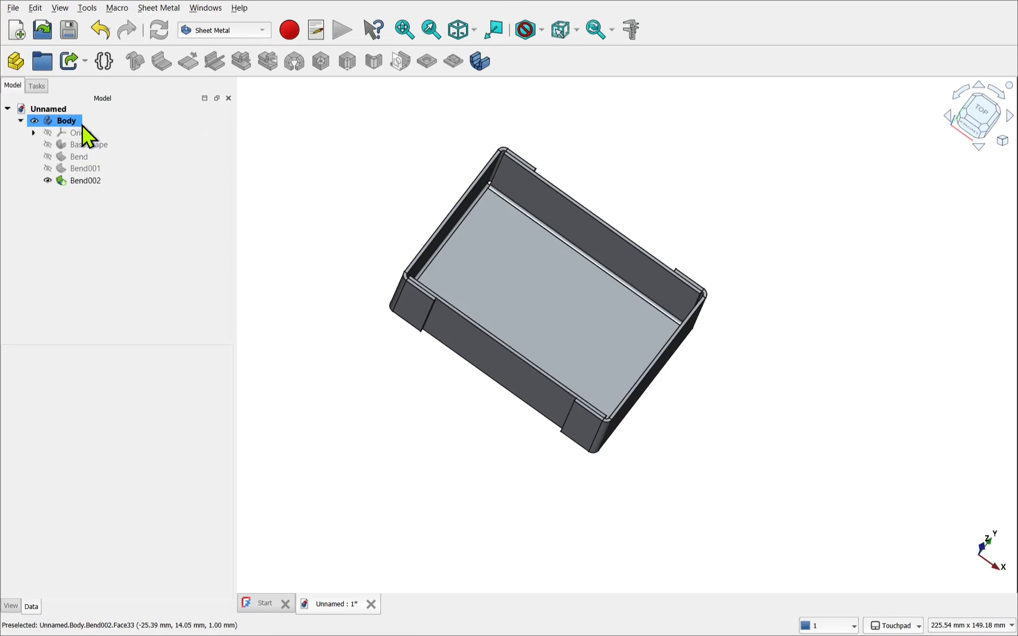
Start unfolding the finished box using the inner face of the short side wall at negative X.
{"action": "scroll", "coordinate": [563, 305], "scroll_direction": "down", "scroll_amount": 2}
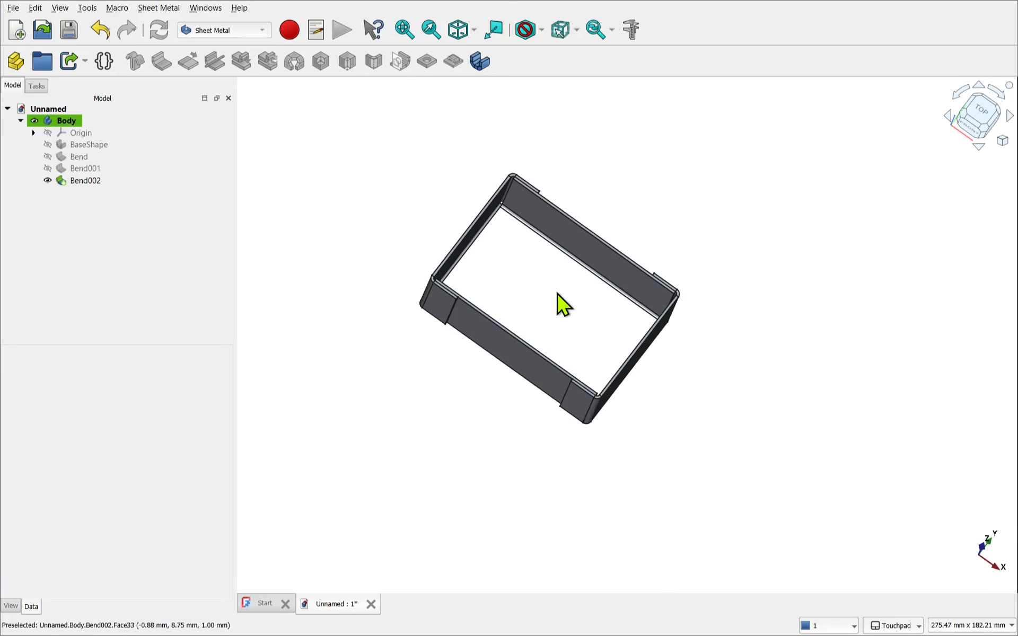
{"action": "scroll", "coordinate": [559, 296], "scroll_direction": "up", "scroll_amount": 4}
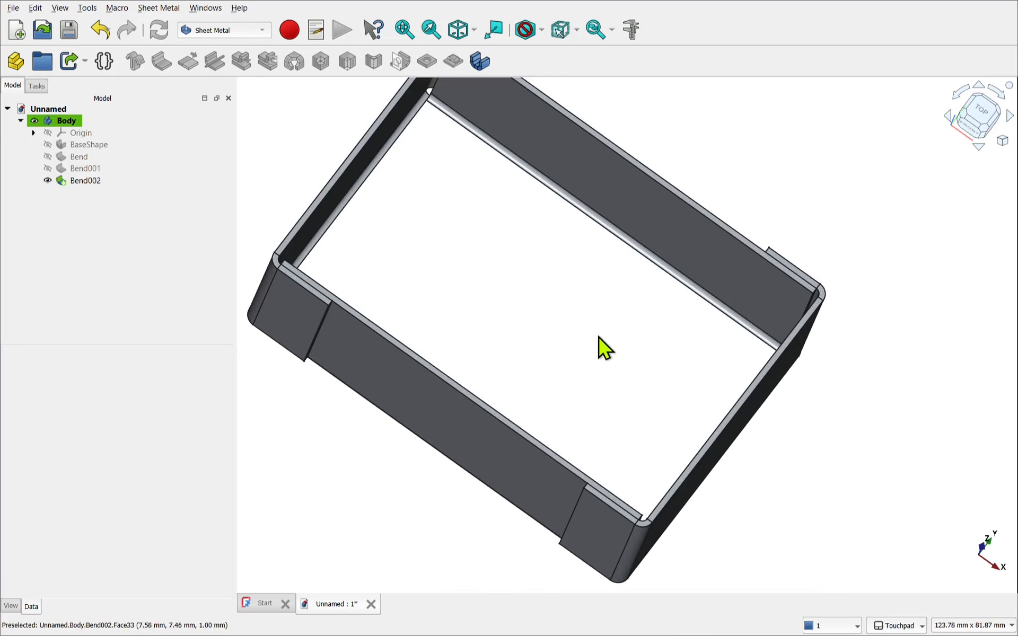
{"action": "left_click_drag", "start_coordinate": [621, 365], "coordinate": [573, 272], "text": "shift"}
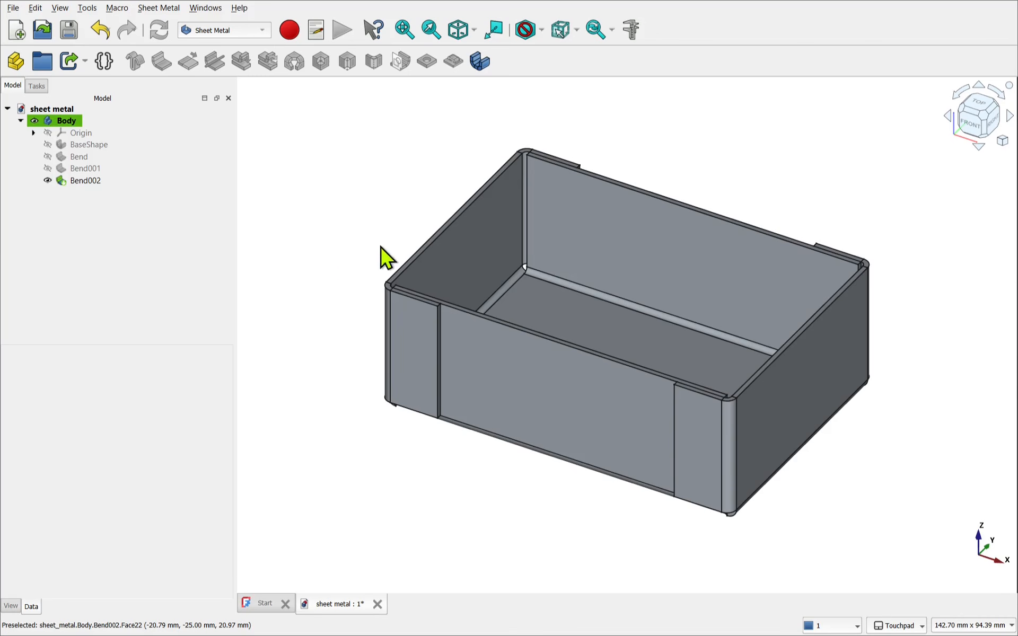
{"action": "left_click", "coordinate": [474, 252]}
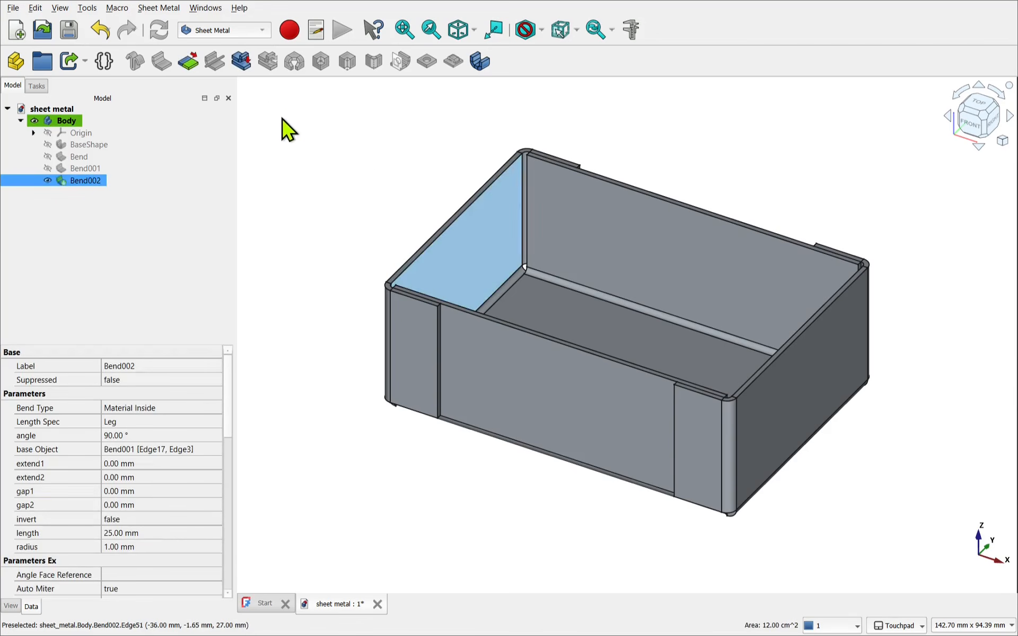
{"action": "left_click", "coordinate": [241, 61]}
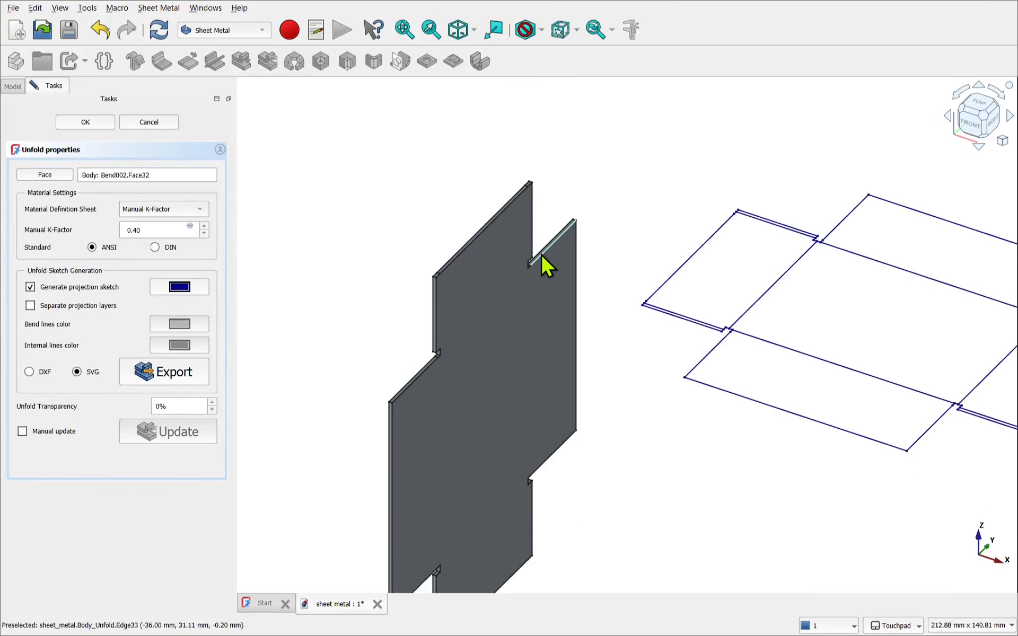
{"action": "scroll", "coordinate": [540, 263], "scroll_direction": "down", "scroll_amount": 3}
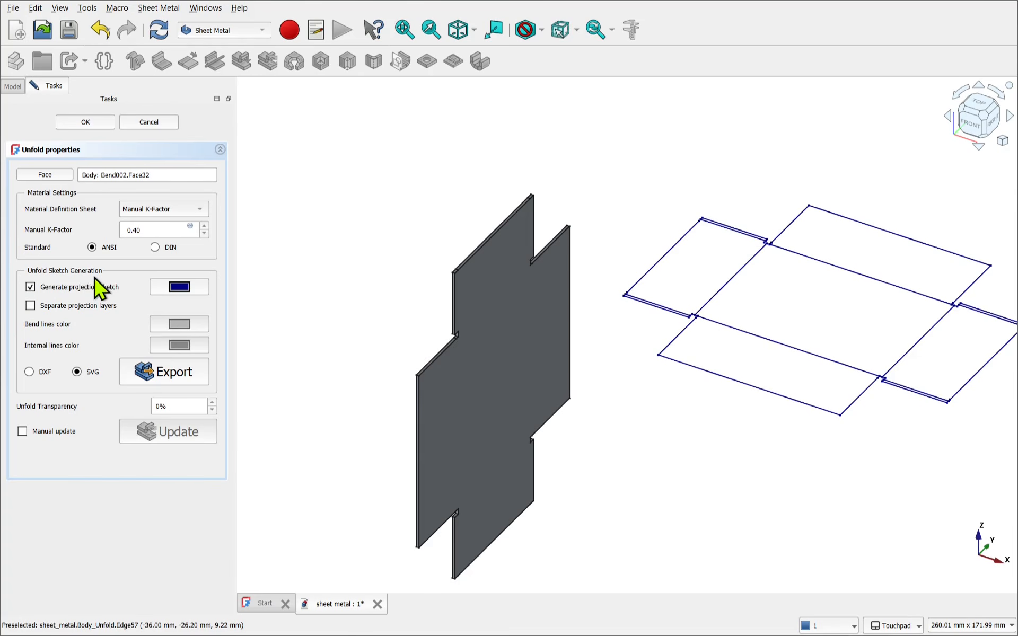
Toggle the unfold's projection sketch off and back on, and inspect the flat pattern from several angles.
{"action": "left_click", "coordinate": [30, 287]}
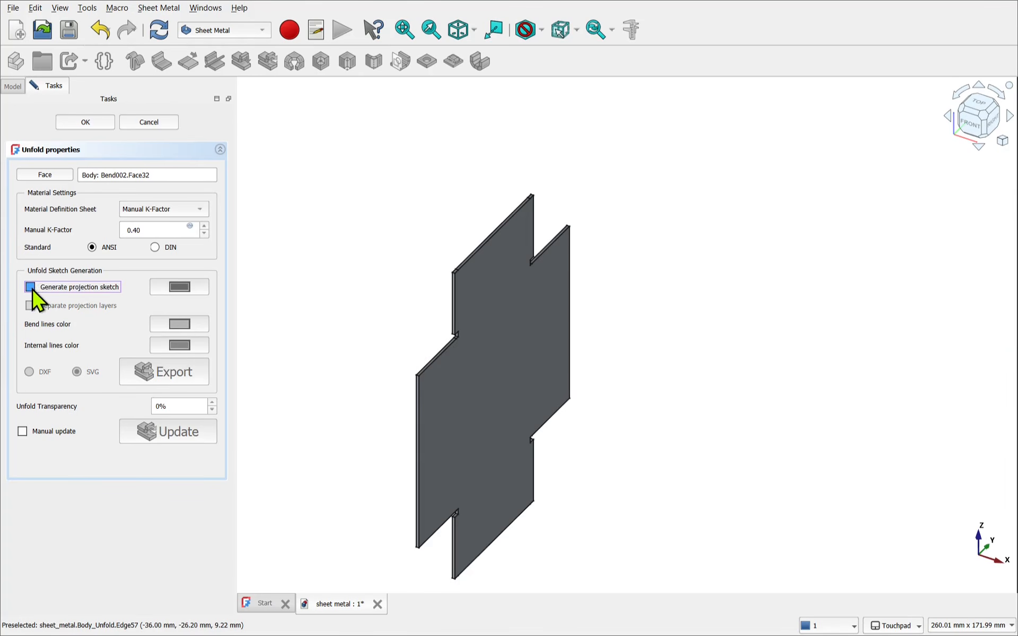
{"action": "left_click", "coordinate": [31, 287]}
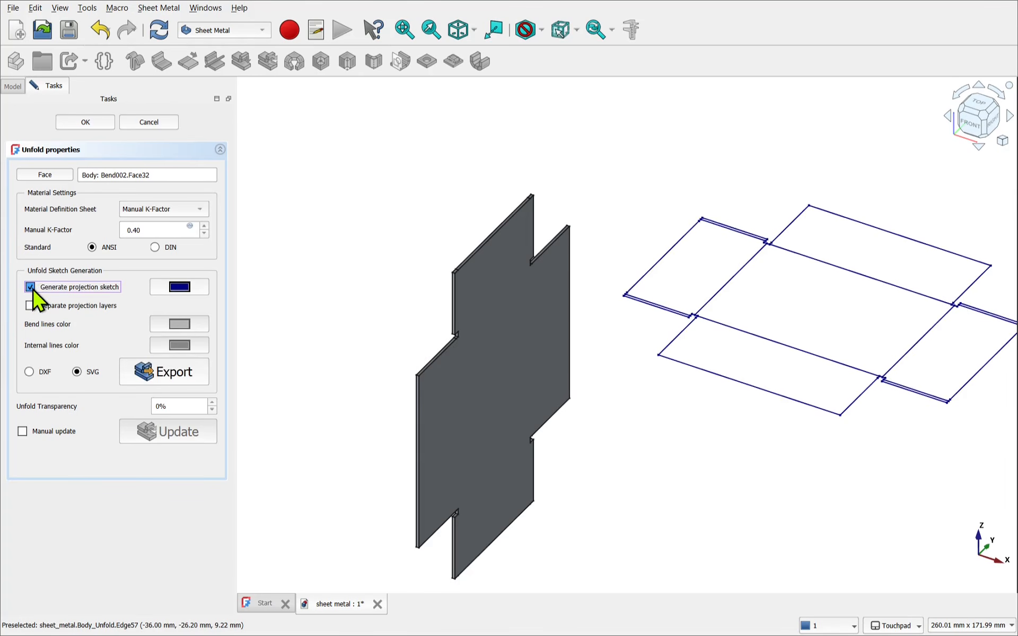
{"action": "left_click_drag", "start_coordinate": [500, 386], "coordinate": [731, 440], "text": "alt"}
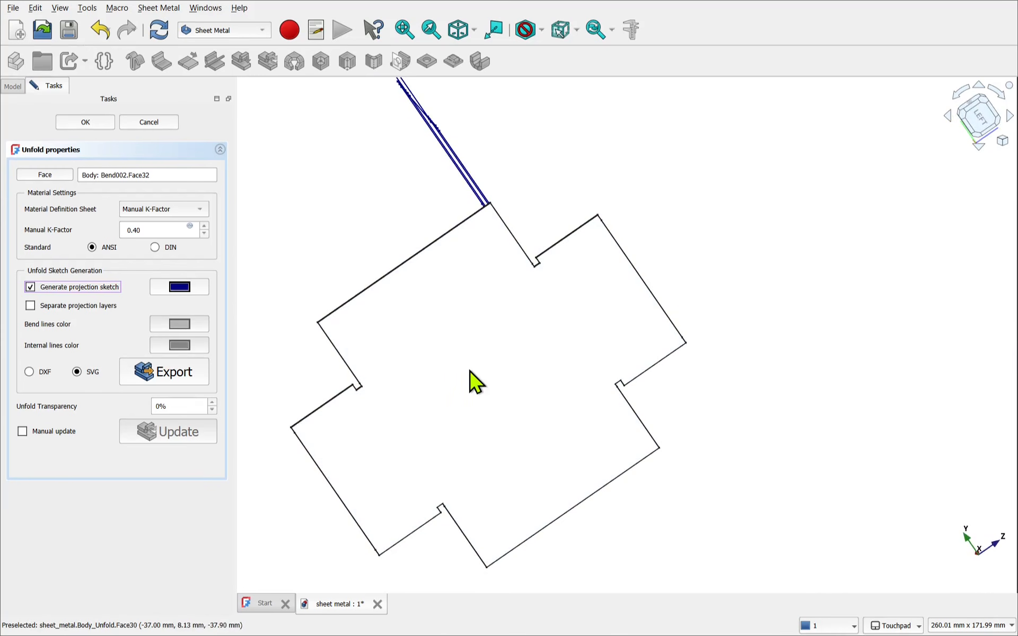
{"action": "mouse_move", "coordinate": [530, 377]}
{"action": "left_mouse_down", "text": "alt"}
{"action": "mouse_move", "coordinate": [576, 361]}
{"action": "mouse_move", "coordinate": [415, 272]}
{"action": "mouse_move", "coordinate": [516, 344]}
{"action": "mouse_move", "coordinate": [597, 375]}
{"action": "mouse_move", "coordinate": [392, 281]}
{"action": "mouse_move", "coordinate": [391, 302]}
{"action": "mouse_move", "coordinate": [490, 328]}
{"action": "mouse_move", "coordinate": [357, 290]}
{"action": "left_mouse_up", "text": "alt"}
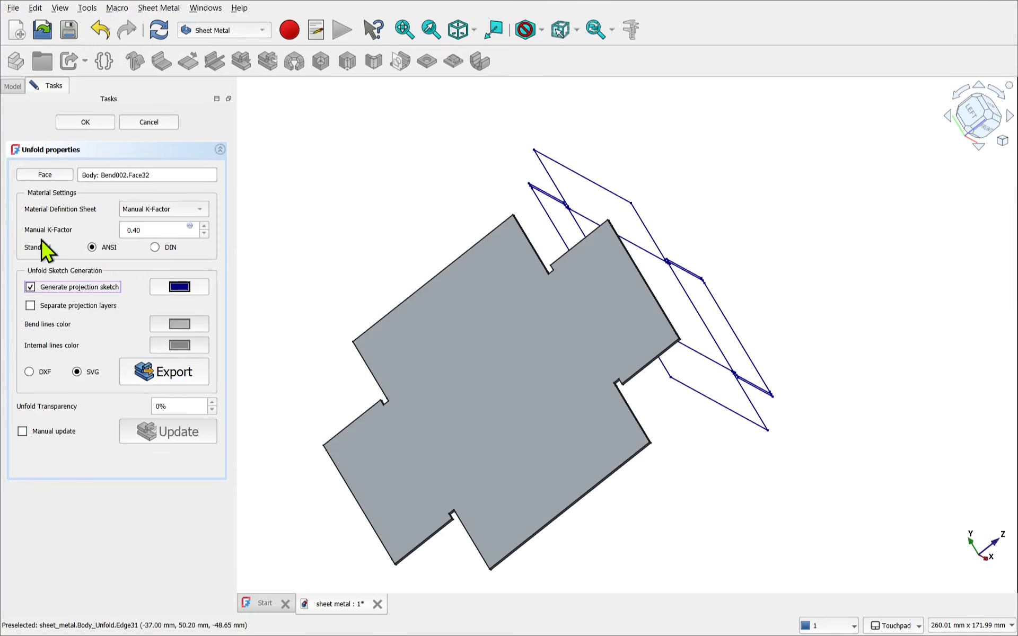
Set the manual K-factor of the unfold to 0.8 and accept the unfold.
{"action": "left_click", "coordinate": [176, 233]}
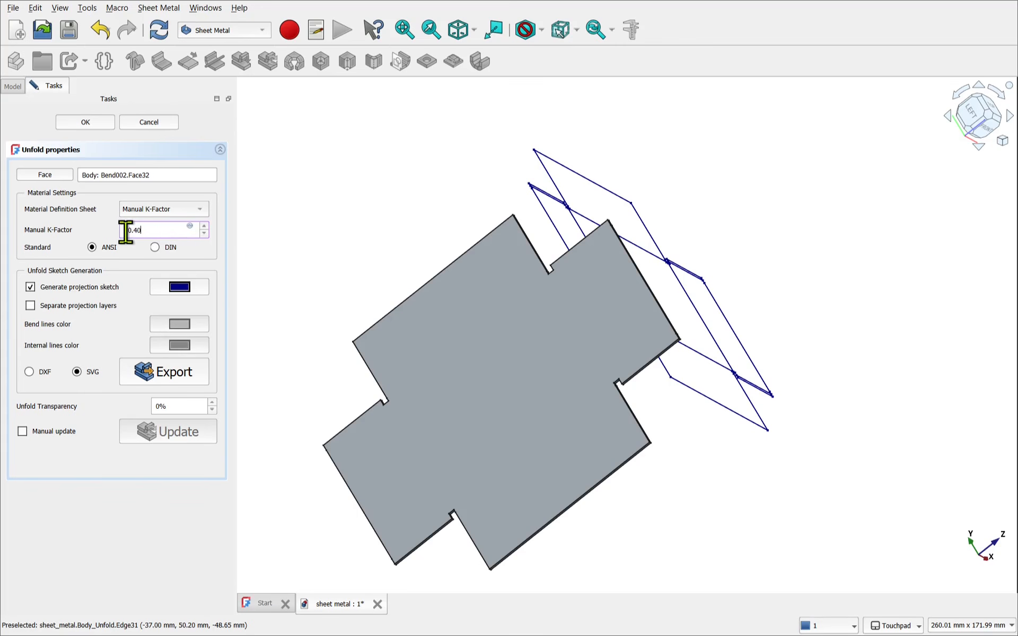
{"action": "left_click", "coordinate": [160, 230]}
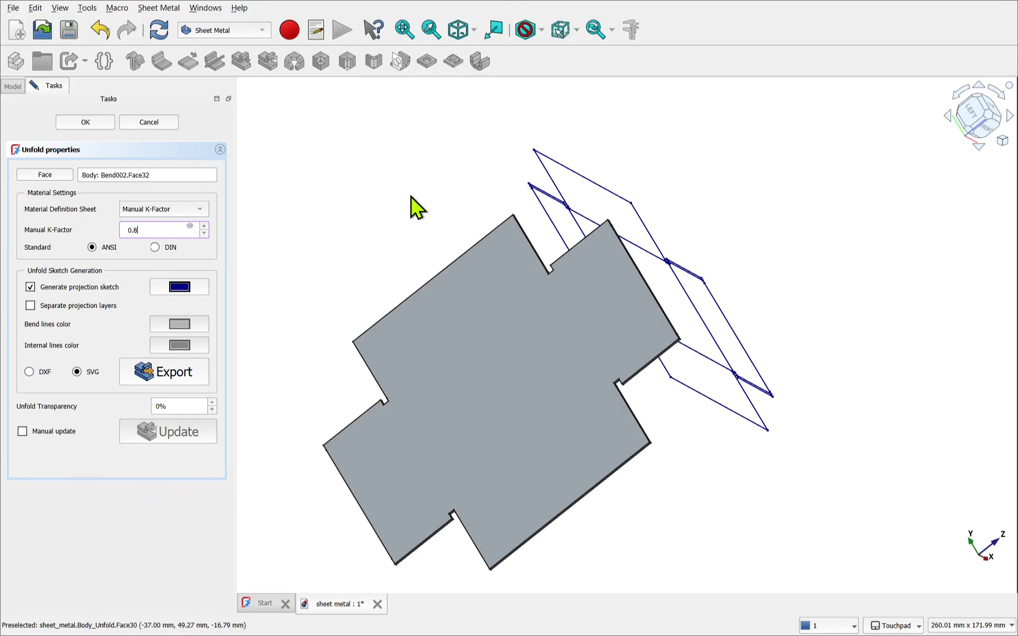
{"action": "key", "text": "Return"}
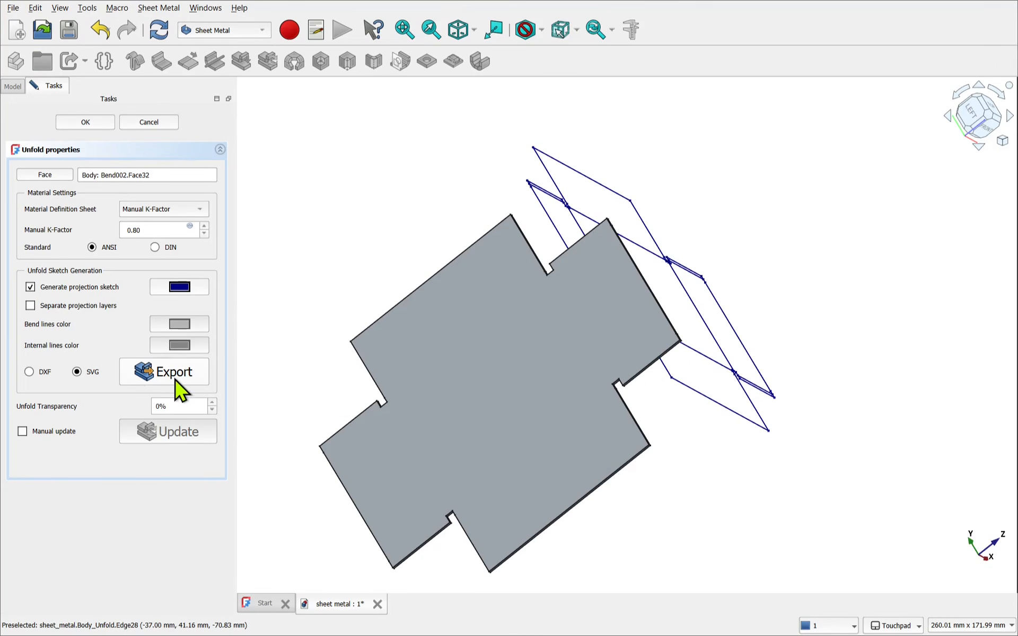
{"action": "left_click", "coordinate": [84, 122]}
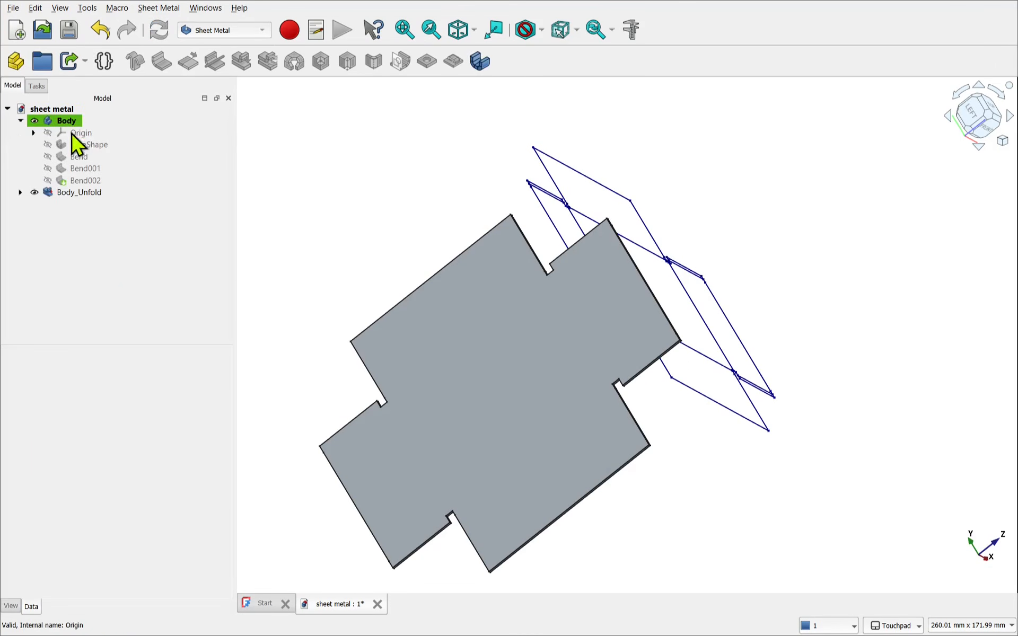
Hide the unfolded body and show only its Unfold_Sketch for inspection.
{"action": "left_click", "coordinate": [98, 193]}
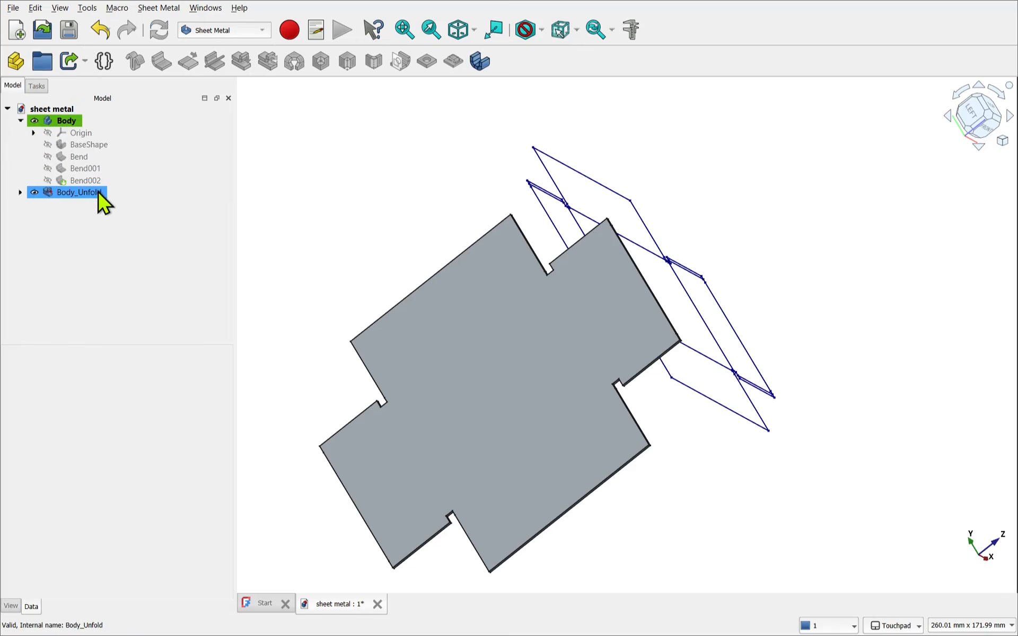
{"action": "left_click", "coordinate": [21, 193]}
{"action": "left_click", "coordinate": [67, 204]}
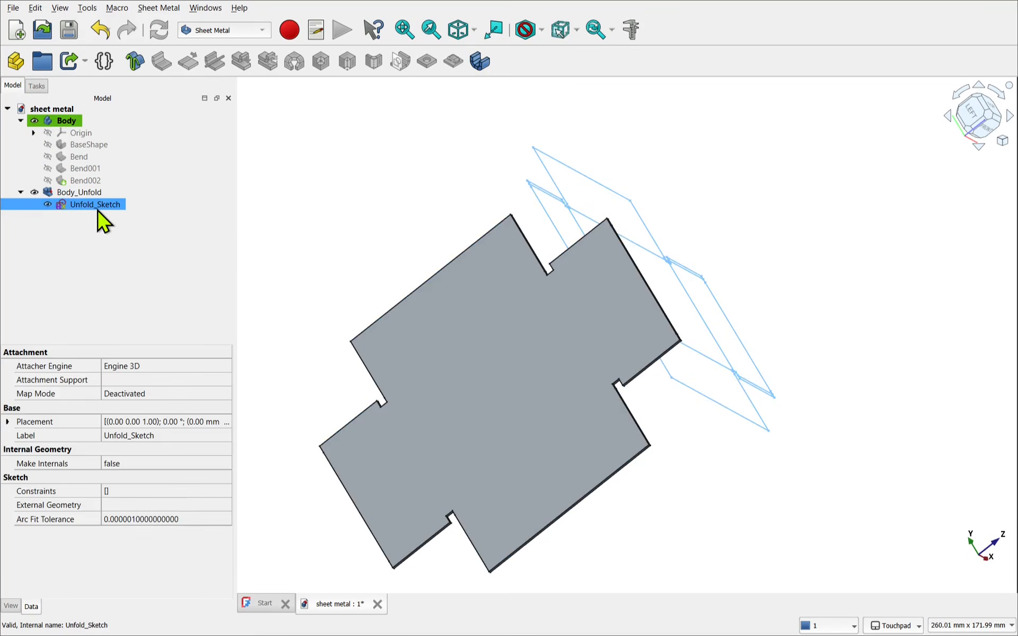
{"action": "left_click", "coordinate": [78, 229]}
{"action": "left_click", "coordinate": [79, 194]}
{"action": "left_click", "coordinate": [78, 195]}
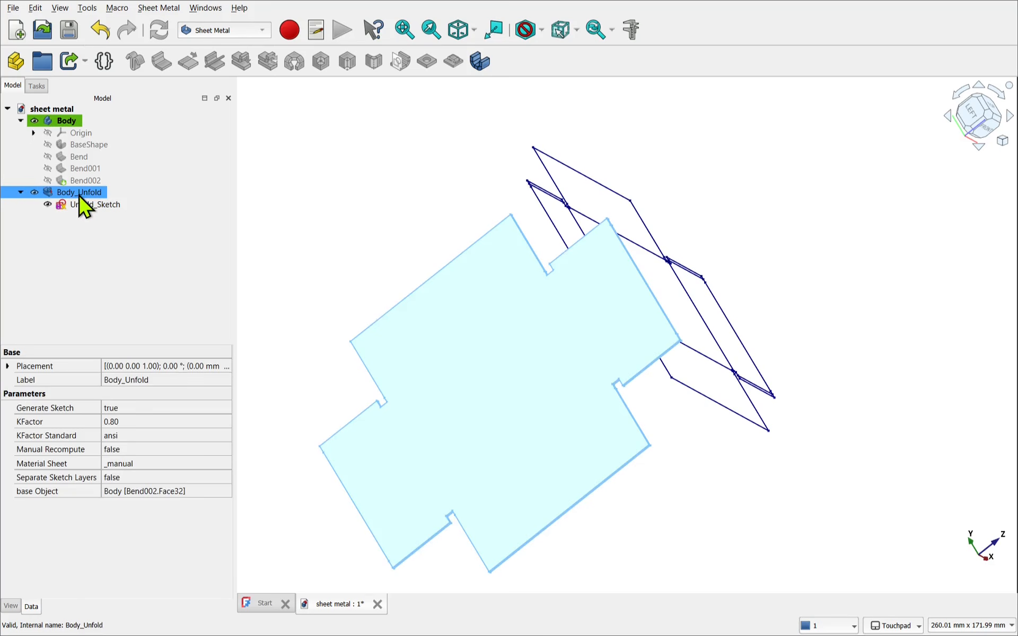
{"action": "key", "text": "space"}
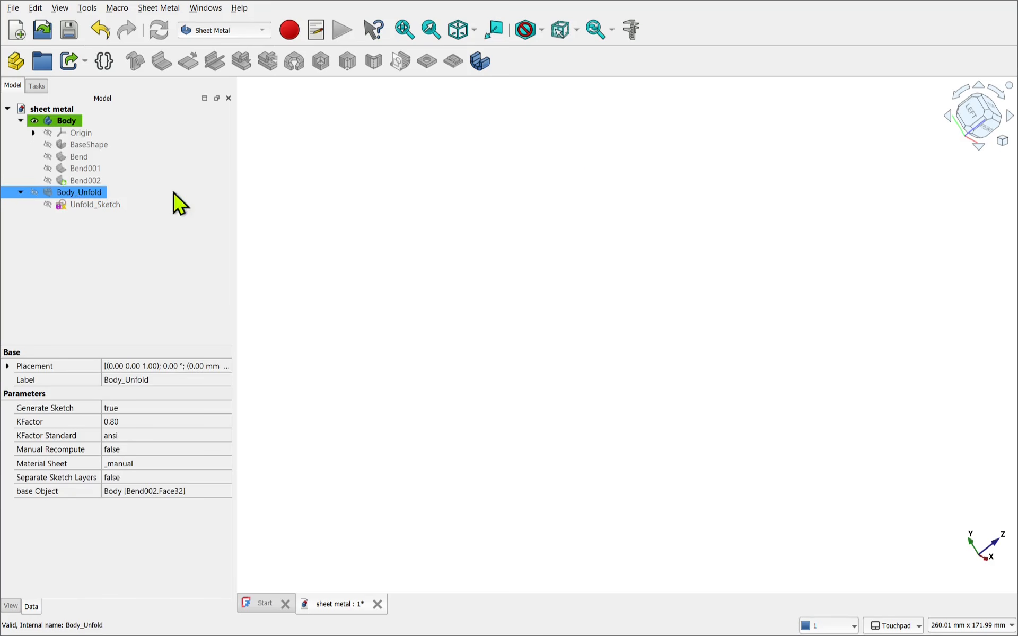
{"action": "left_click", "coordinate": [87, 206]}
{"action": "key", "text": "space"}
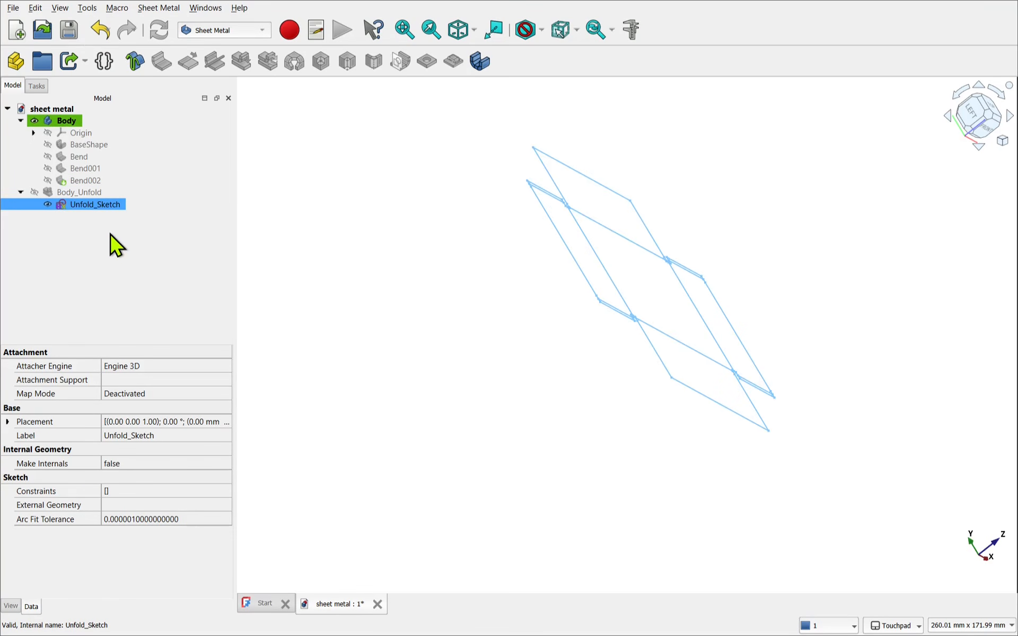
{"action": "mouse_move", "coordinate": [756, 320]}
{"action": "left_mouse_down", "text": "alt"}
{"action": "mouse_move", "coordinate": [706, 304]}
{"action": "mouse_move", "coordinate": [709, 330]}
{"action": "mouse_move", "coordinate": [530, 393]}
{"action": "left_mouse_up", "text": "alt"}
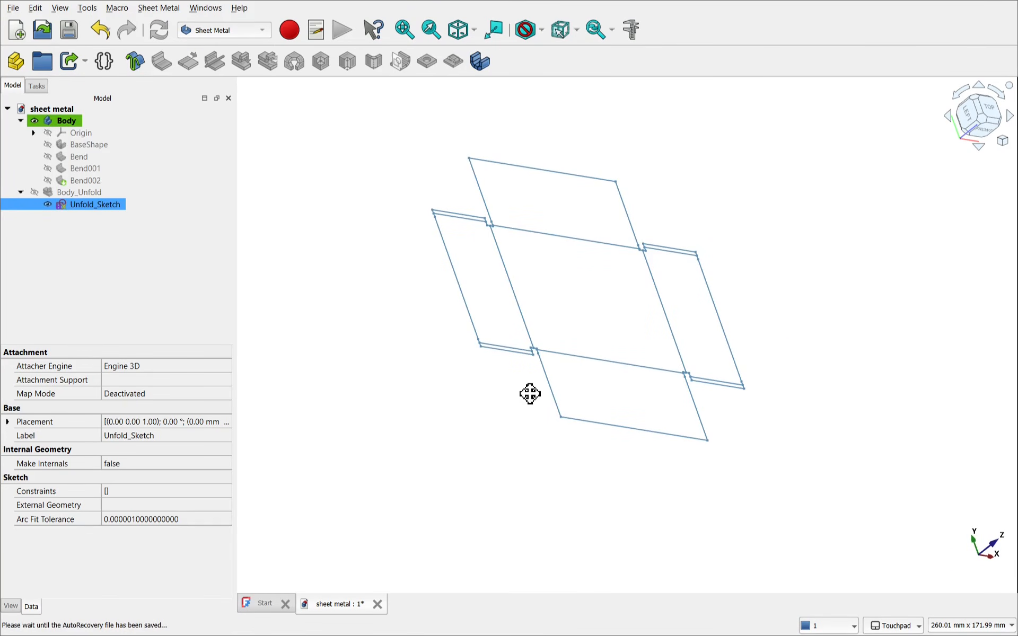
{"action": "left_click_drag", "start_coordinate": [530, 394], "coordinate": [448, 363], "text": "shift"}
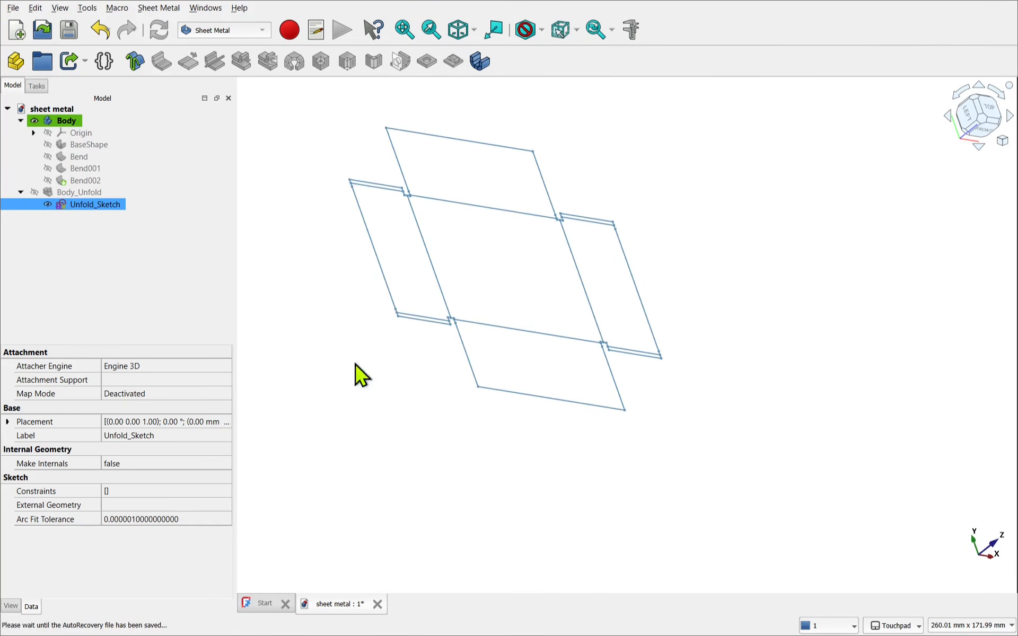
Delete Unfold_Sketch and Body_Unfold, and make the folded Bend002 box visible again.
{"action": "key", "text": "Delete"}
{"action": "left_click", "coordinate": [90, 195]}
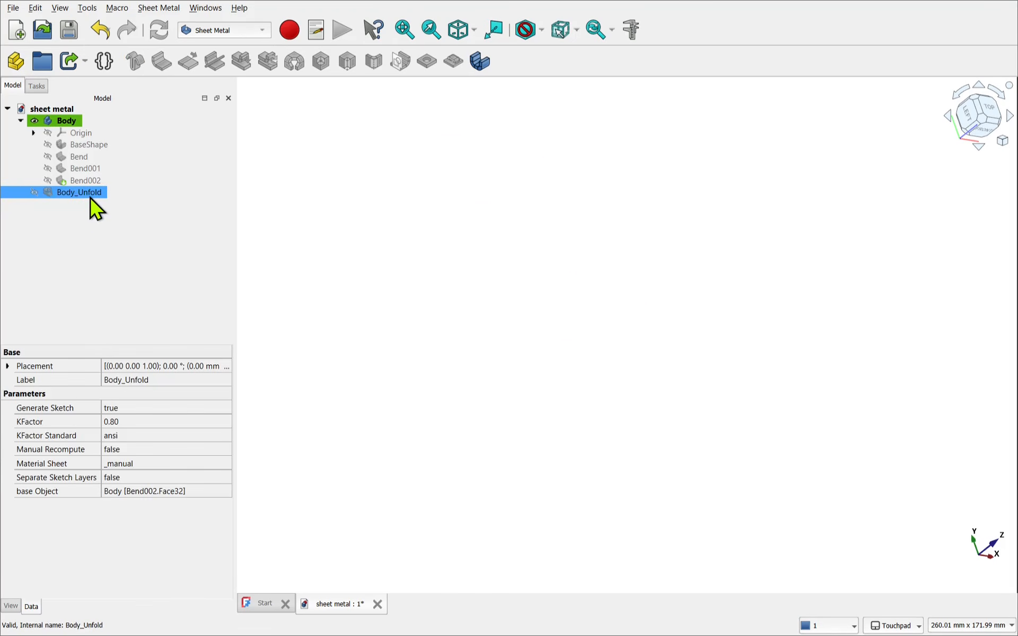
{"action": "key", "text": "Delete"}
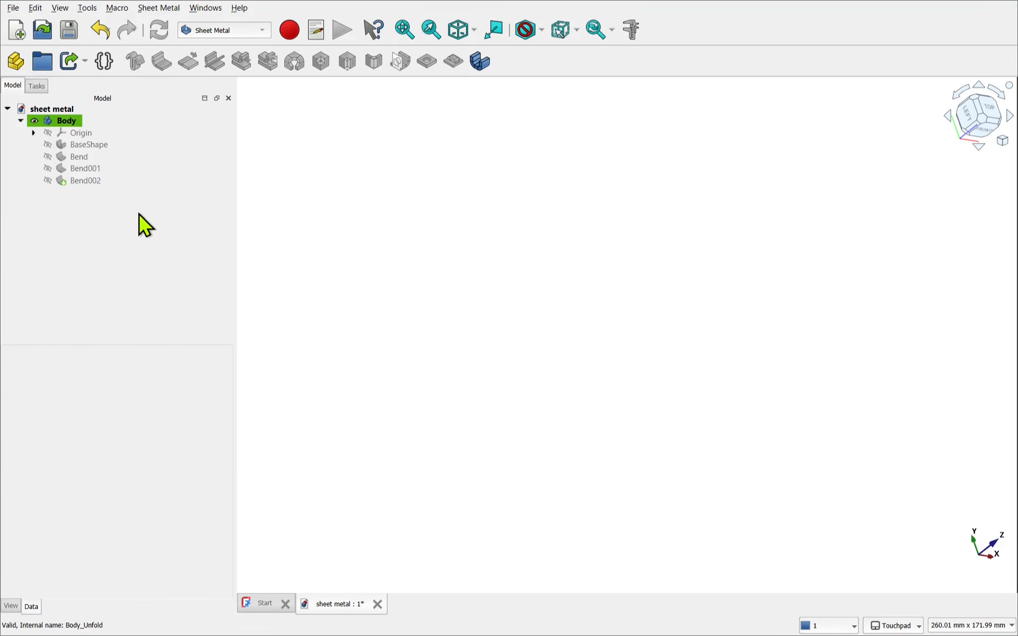
{"action": "left_click", "coordinate": [83, 181]}
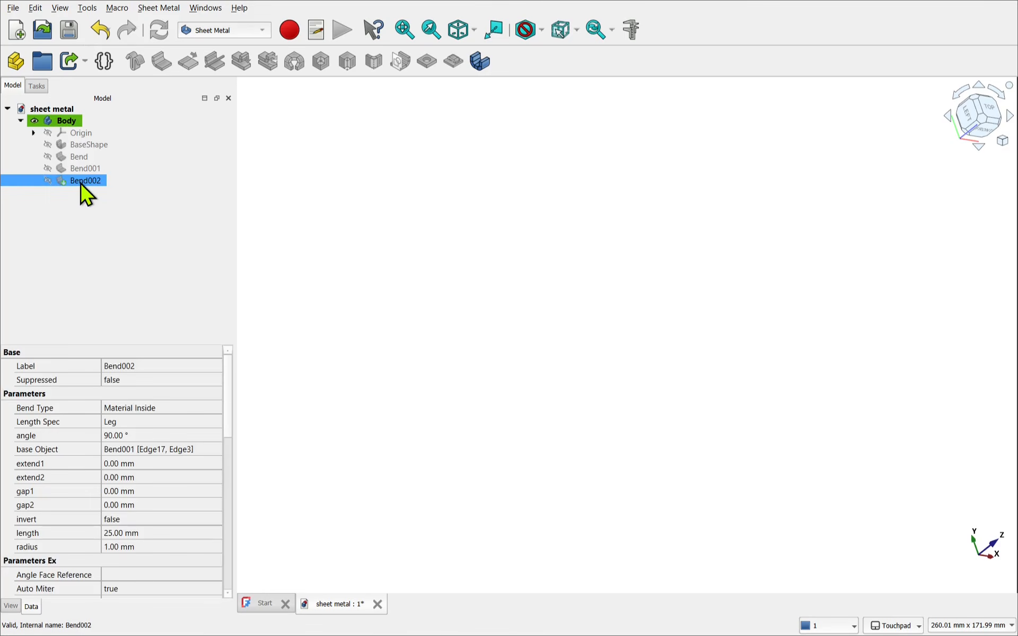
{"action": "key", "text": "space"}
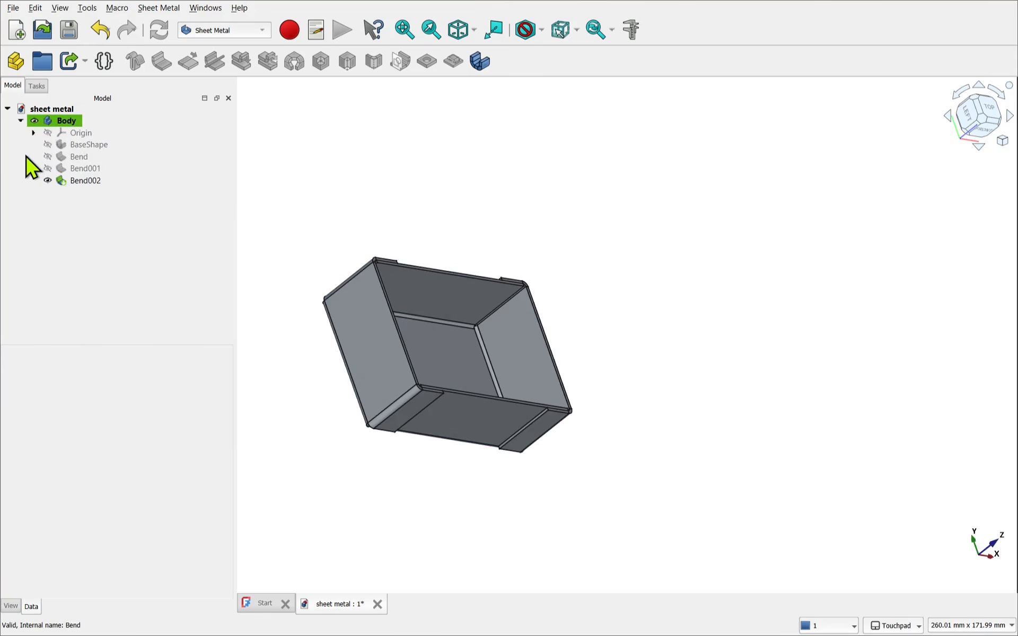
Switch to the Part Design workbench and select the inner floor face of the box in top view.
{"action": "left_click", "coordinate": [62, 125]}
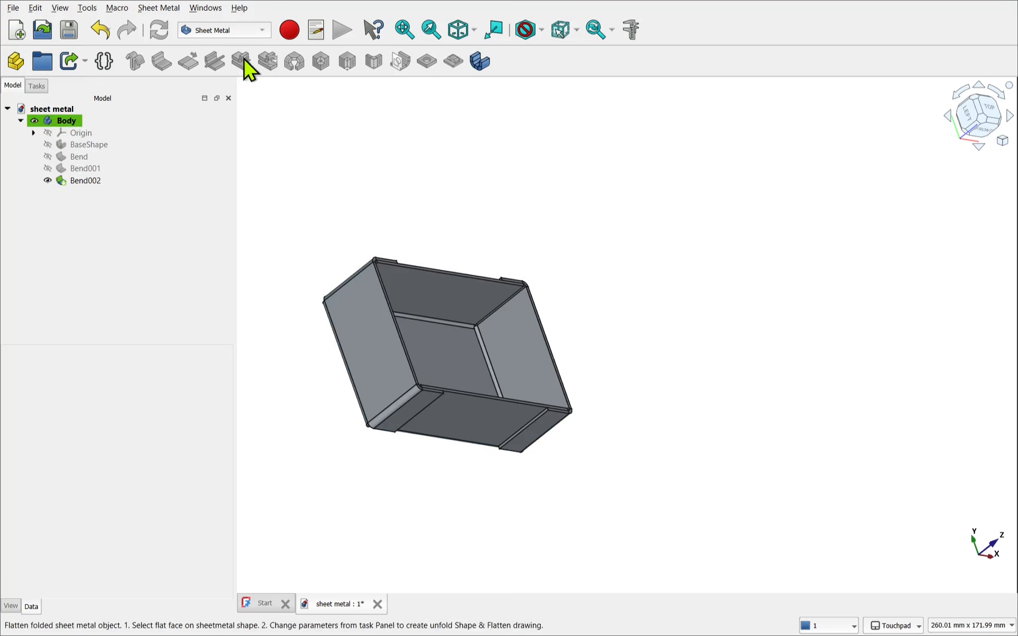
{"action": "left_click", "coordinate": [235, 33]}
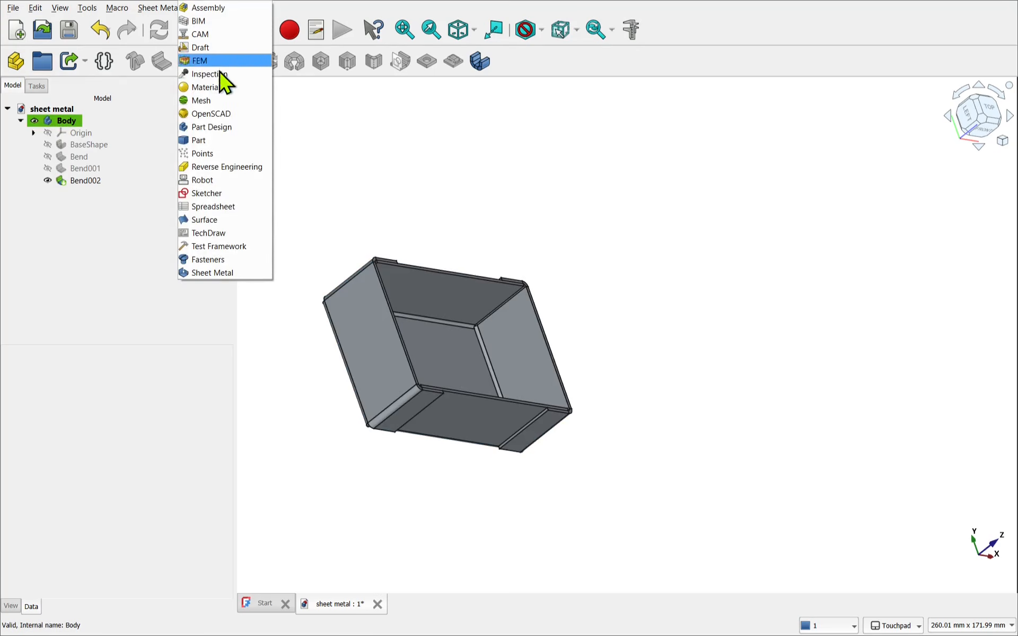
{"action": "left_click", "coordinate": [217, 127]}
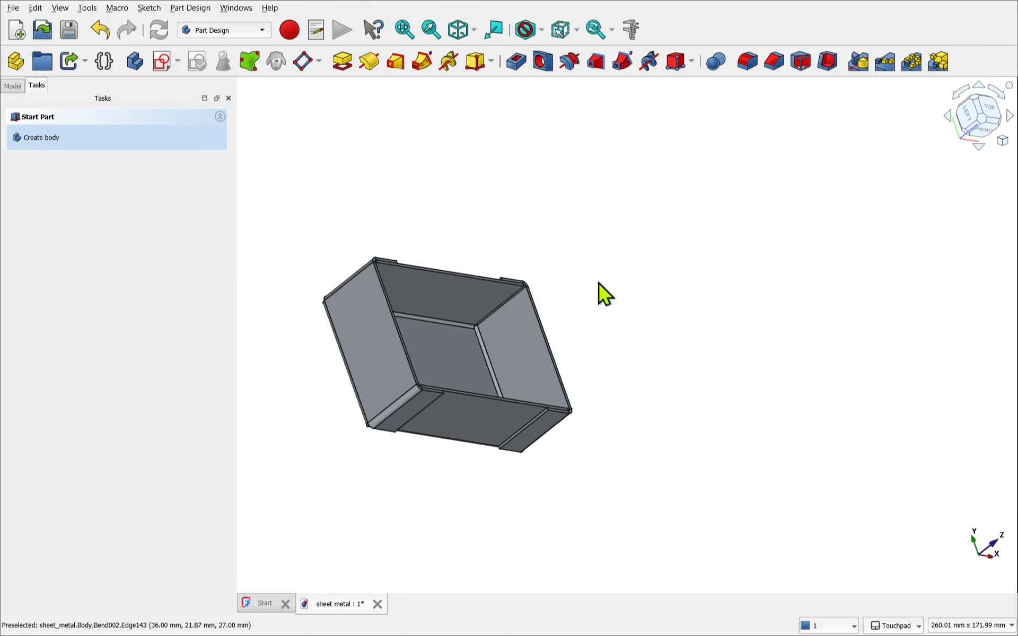
{"action": "left_click", "coordinate": [991, 106]}
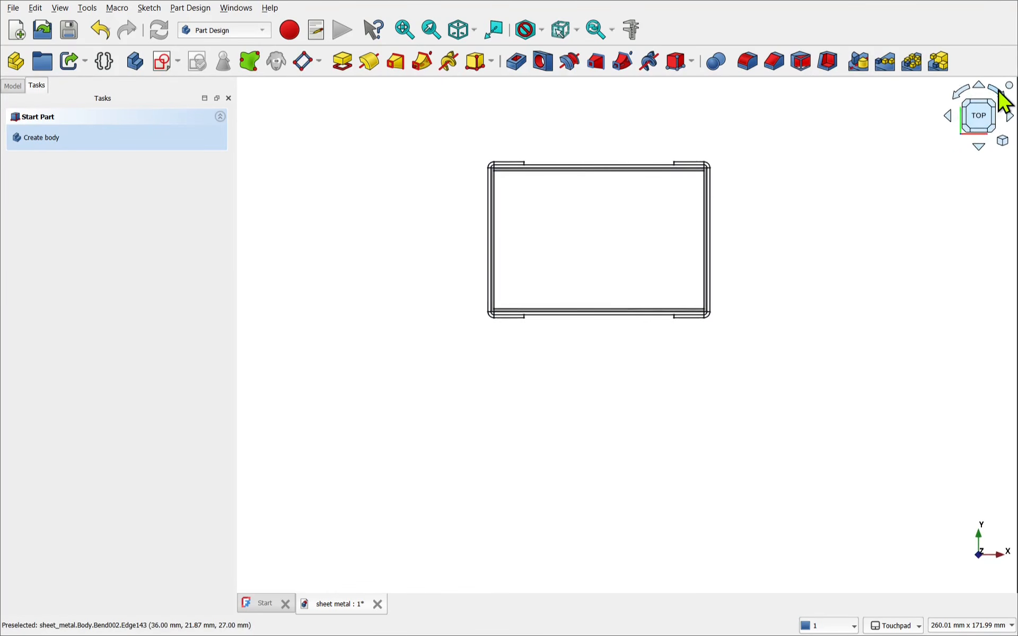
{"action": "left_click", "coordinate": [587, 239]}
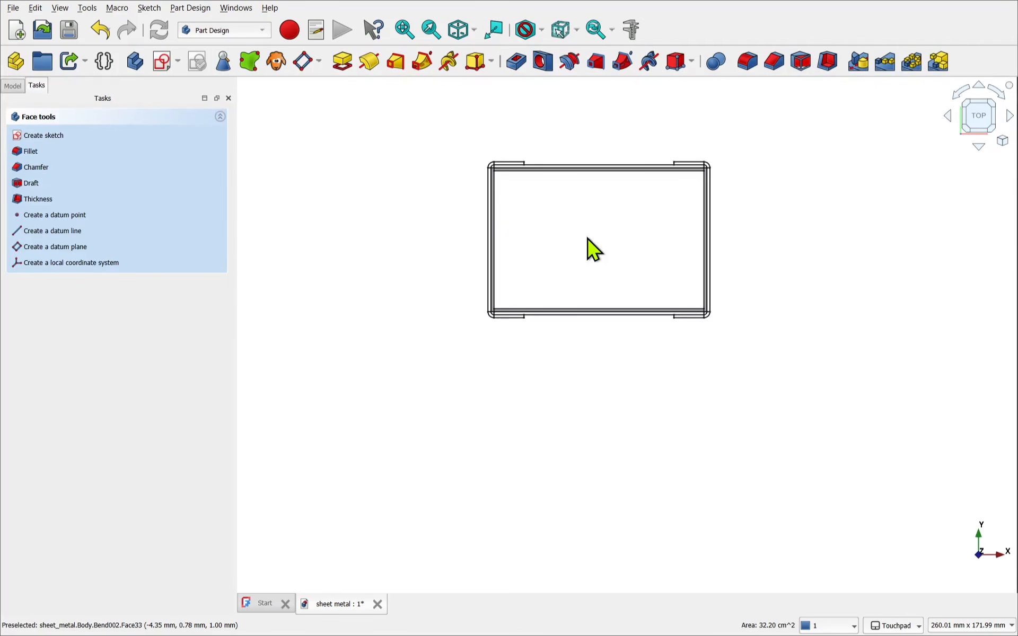
{"action": "left_click_drag", "start_coordinate": [599, 269], "coordinate": [613, 200], "text": "shift"}
{"action": "middle_click_drag", "start_coordinate": [613, 200], "coordinate": [598, 300], "text": "shift"}
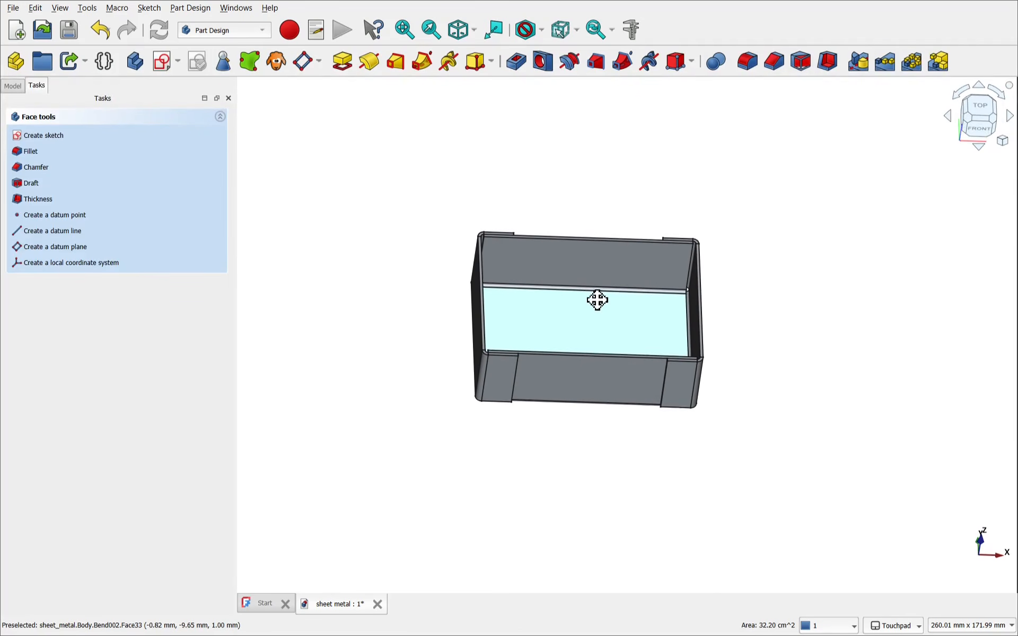
Sketch a circle about 25 mm in diameter centred on the origin on the box's inner floor face, and close the sketch.
{"action": "left_click", "coordinate": [162, 62]}
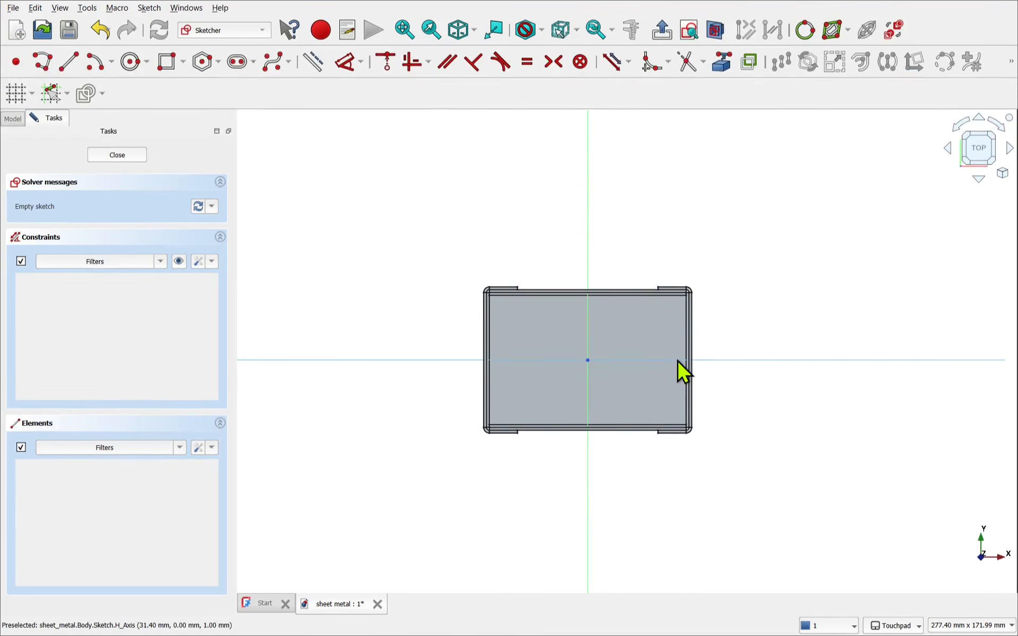
{"action": "left_click", "coordinate": [129, 63]}
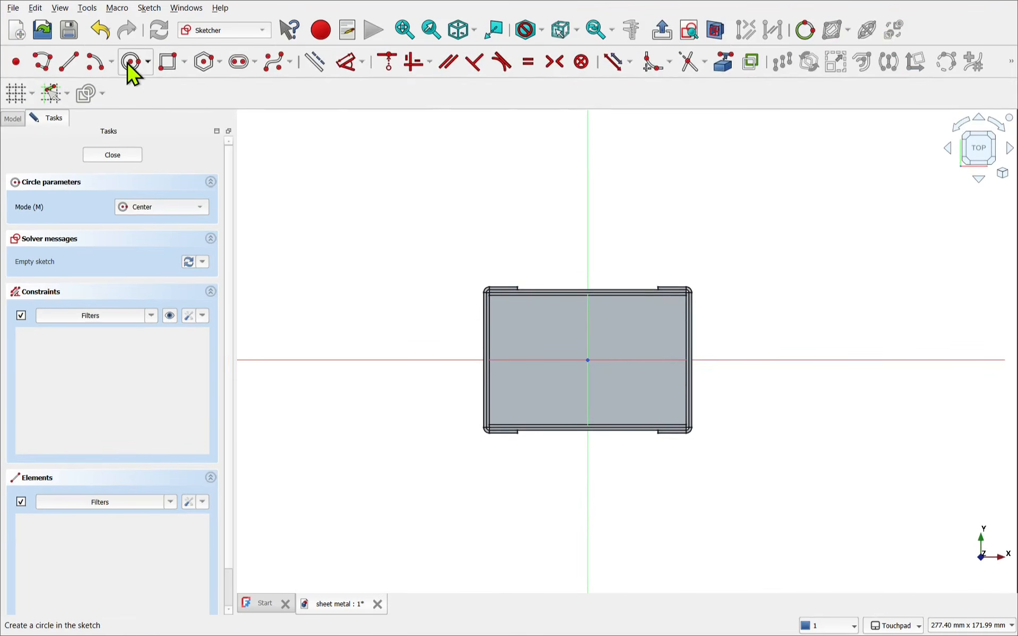
{"action": "left_click", "coordinate": [587, 360]}
{"action": "left_click", "coordinate": [618, 375]}
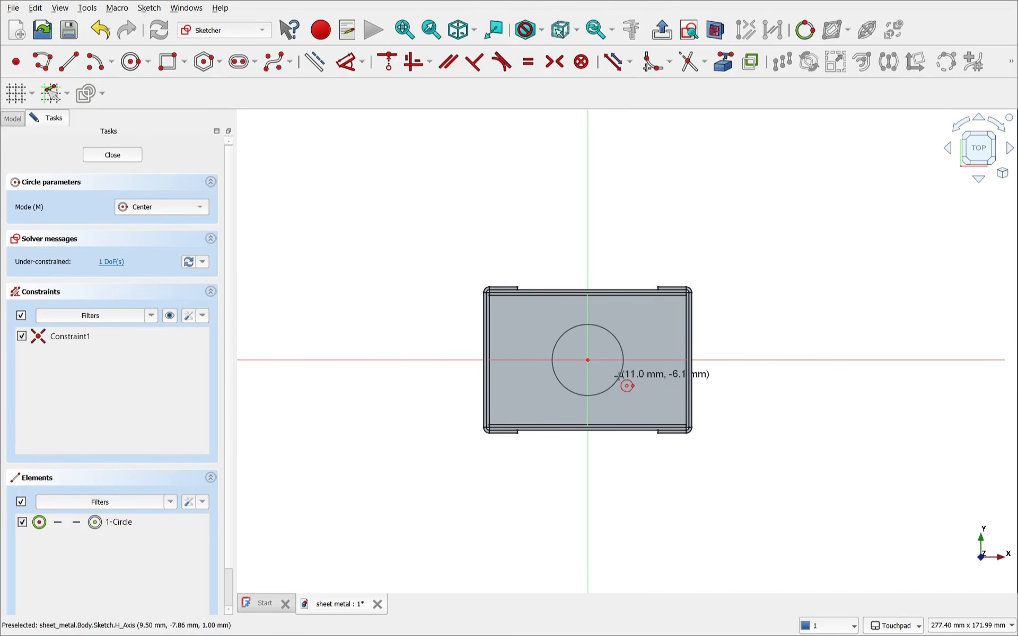
{"action": "left_click", "coordinate": [128, 156]}
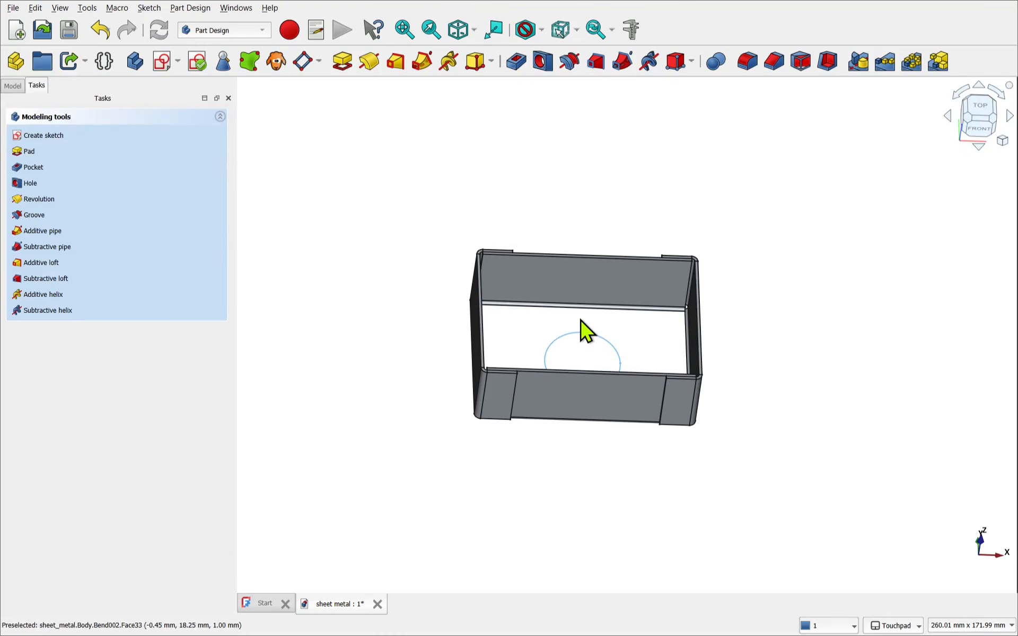
Pocket the circle sketch 5 mm deep to cut a round hole through the box floor.
{"action": "scroll", "coordinate": [581, 324], "scroll_direction": "up", "scroll_amount": 2}
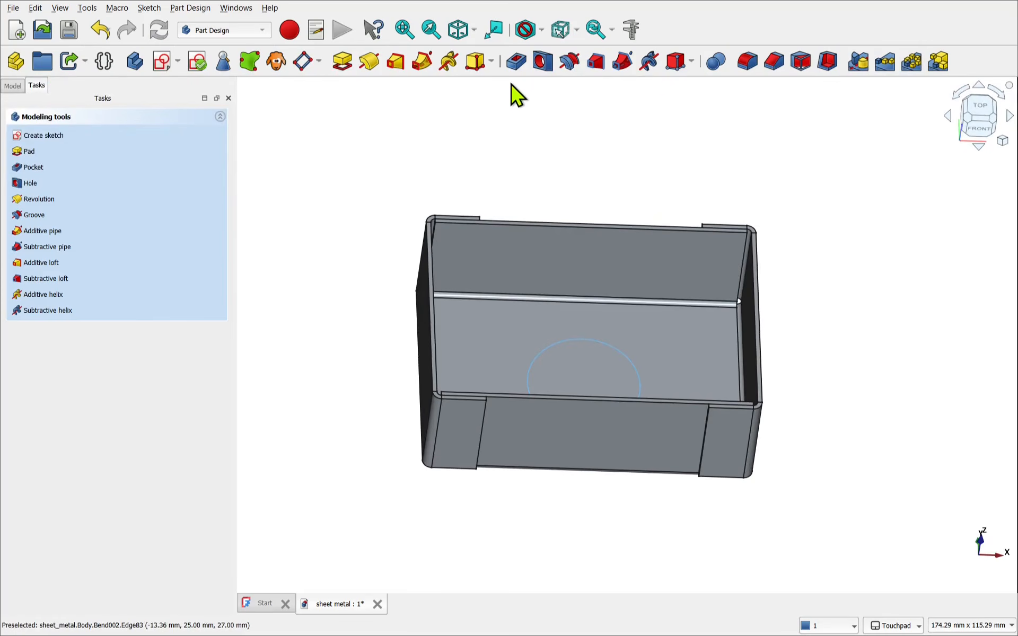
{"action": "left_click", "coordinate": [516, 61]}
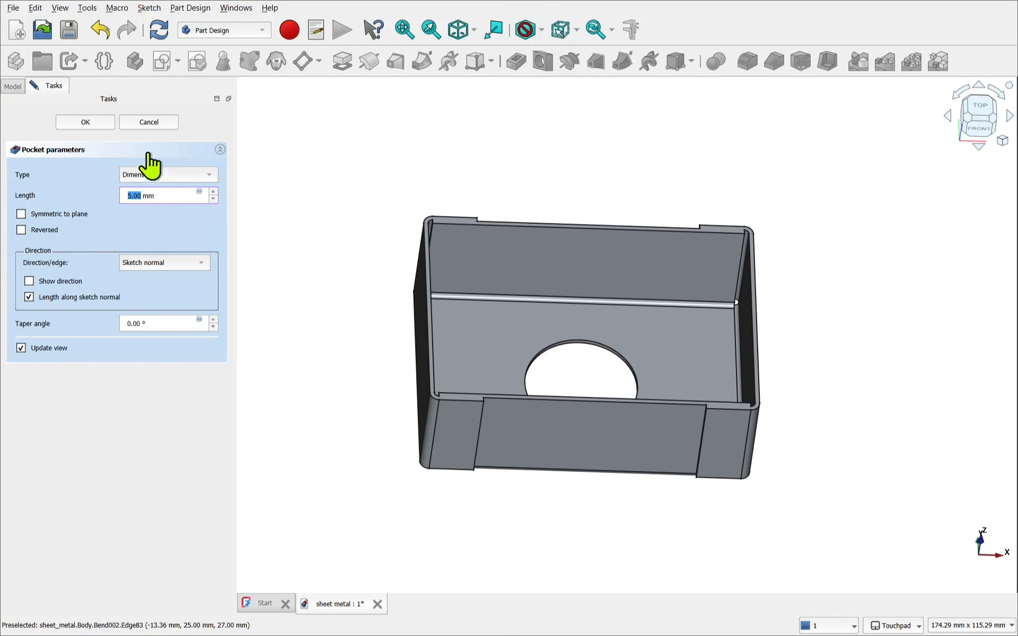
{"action": "left_click", "coordinate": [86, 123]}
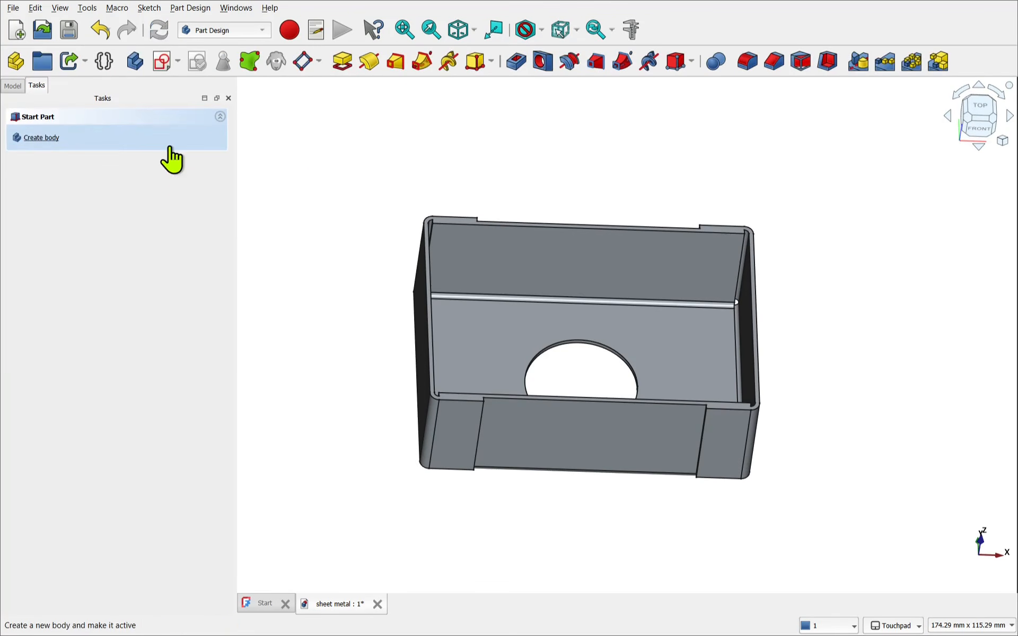
Show the model tree and switch to the Sheet Metal workbench.
{"action": "left_click", "coordinate": [20, 86]}
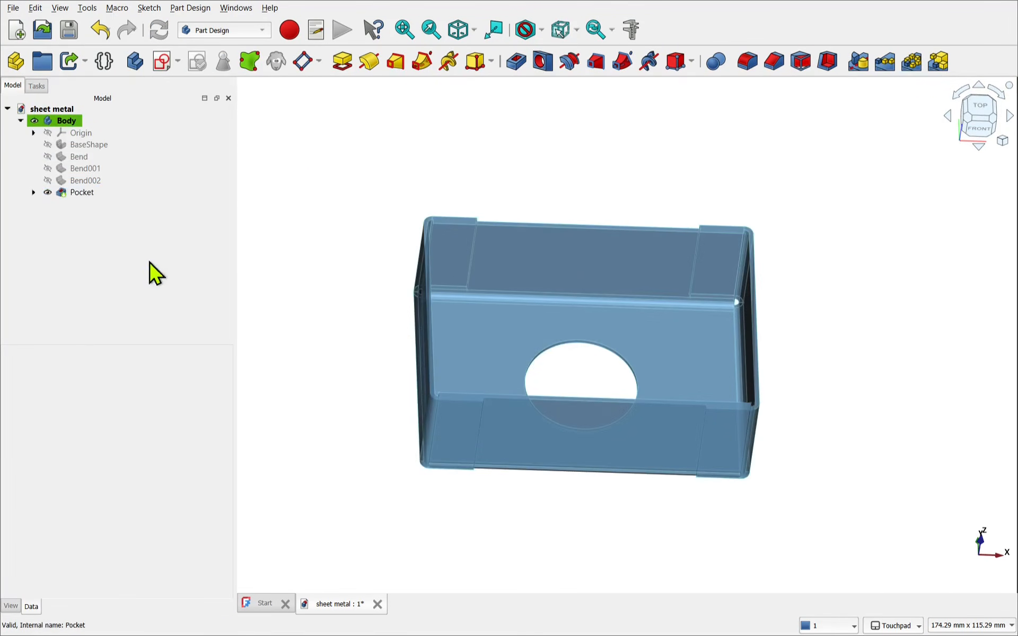
{"action": "left_click", "coordinate": [215, 30]}
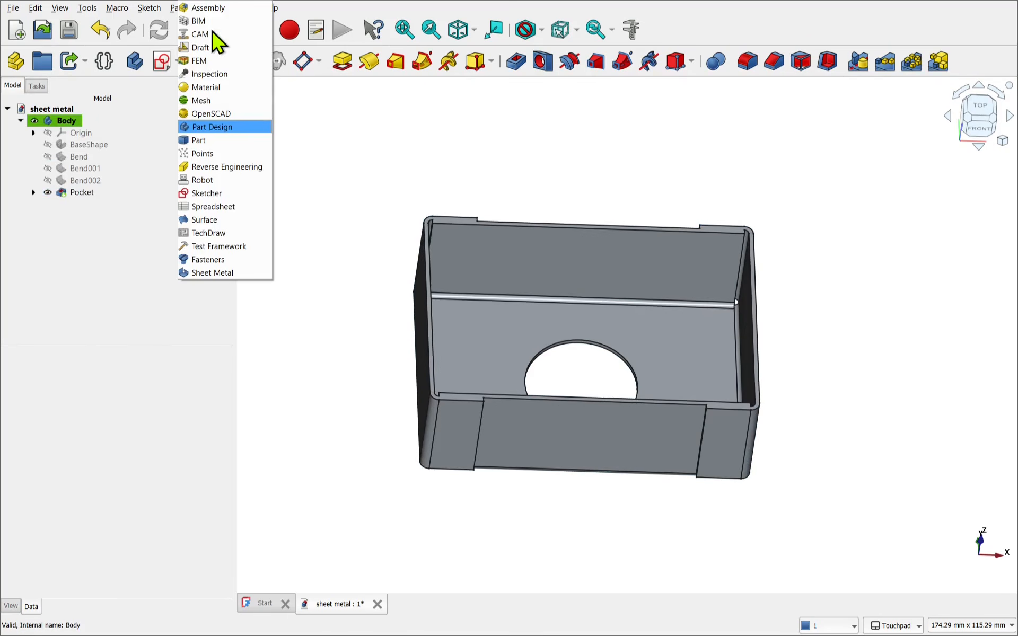
{"action": "left_click", "coordinate": [212, 272]}
Preview the unfold of the pocketed box from its inner back wall face, and discard it.
{"action": "middle_click_drag", "start_coordinate": [159, 330], "coordinate": [318, 207]}
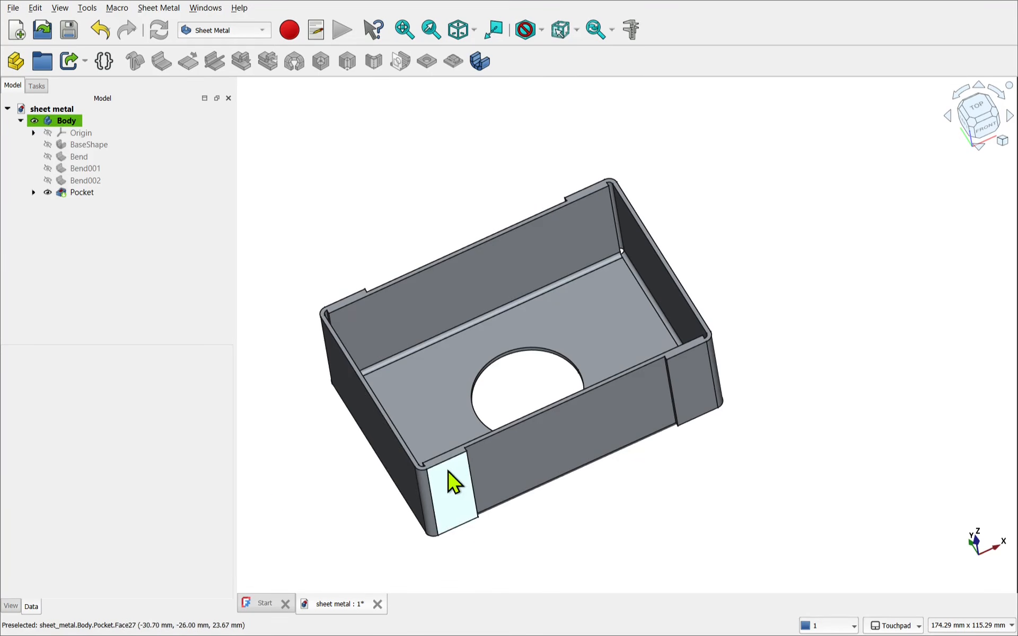
{"action": "scroll", "coordinate": [453, 480], "scroll_direction": "up", "scroll_amount": 2}
{"action": "scroll", "coordinate": [457, 482], "scroll_direction": "up", "scroll_amount": 2}
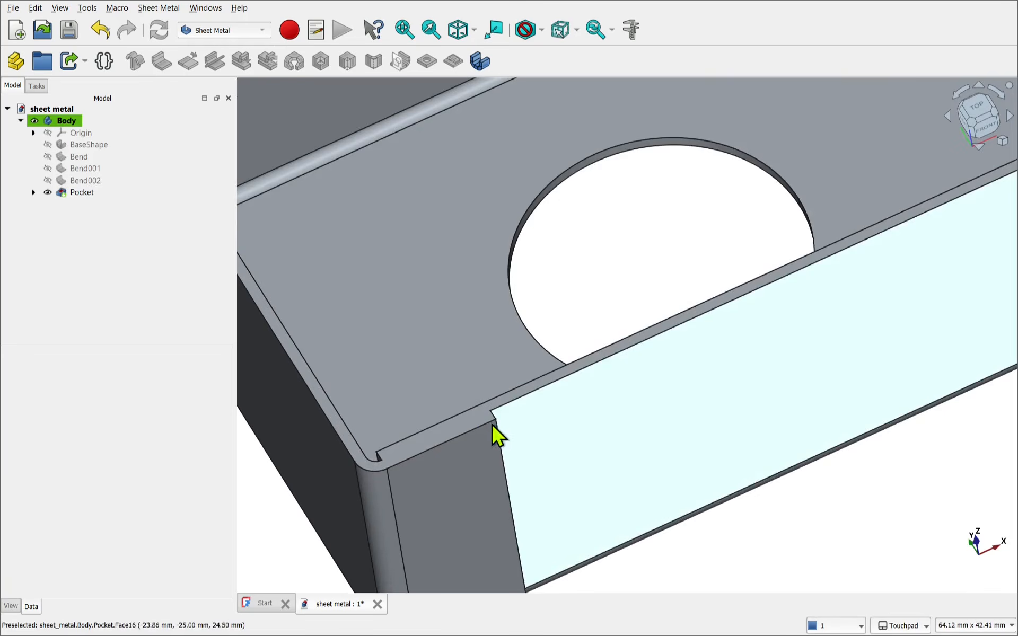
{"action": "scroll", "coordinate": [498, 434], "scroll_direction": "up", "scroll_amount": 2}
{"action": "middle_click_drag", "start_coordinate": [485, 470], "coordinate": [472, 371]}
{"action": "scroll", "coordinate": [472, 371], "scroll_direction": "down", "scroll_amount": 6}
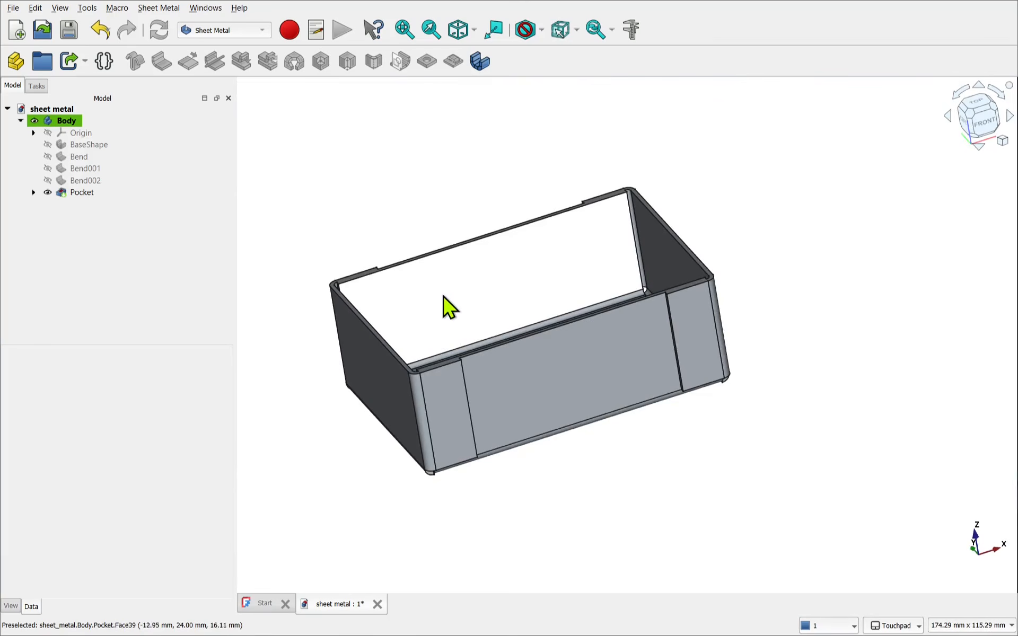
{"action": "left_click", "coordinate": [451, 304]}
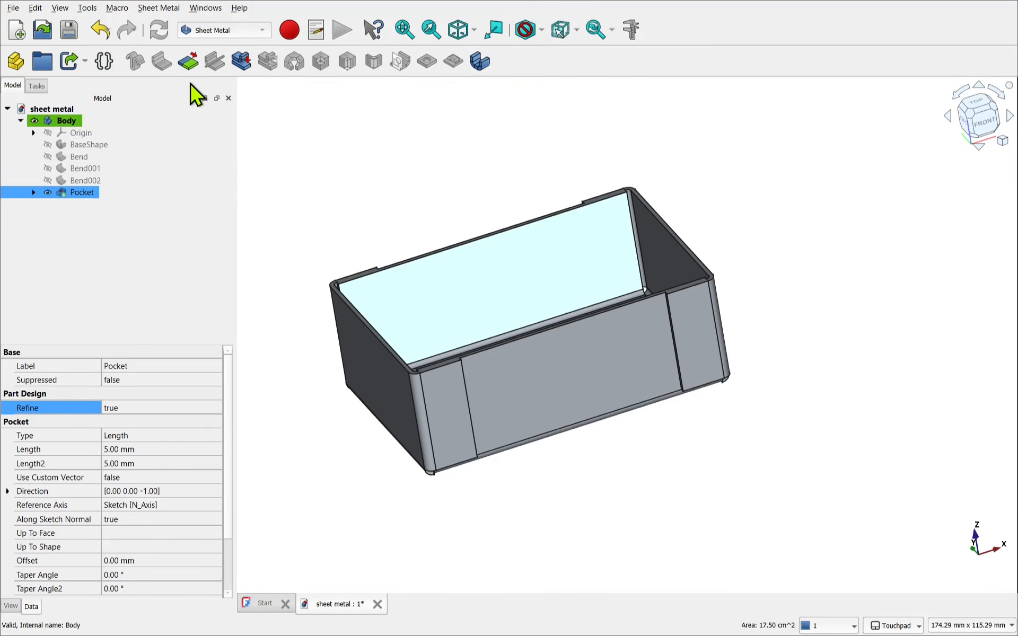
{"action": "left_click", "coordinate": [240, 61]}
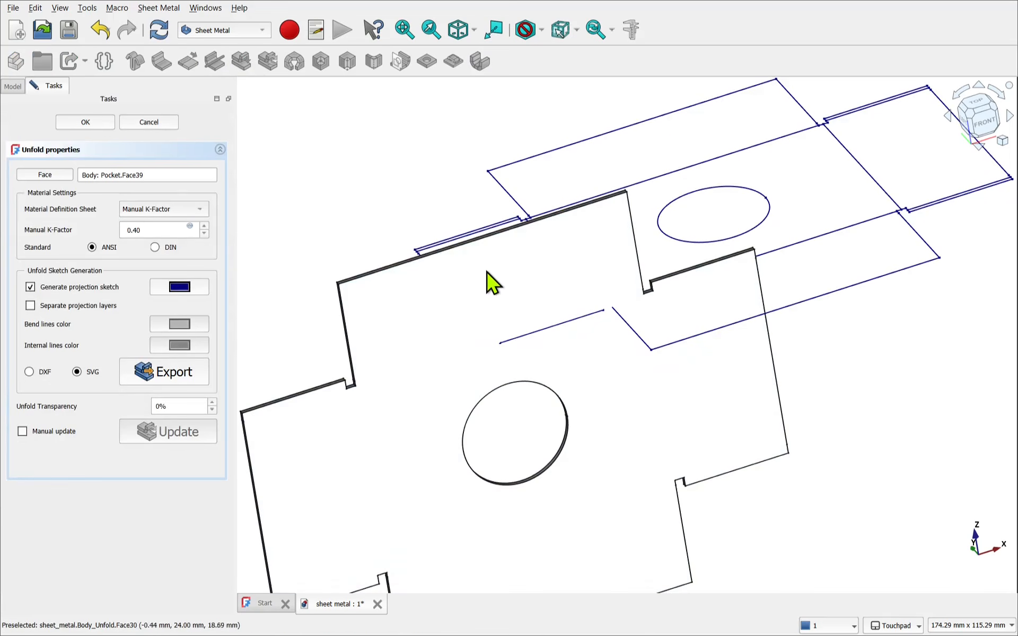
{"action": "left_click", "coordinate": [147, 123]}
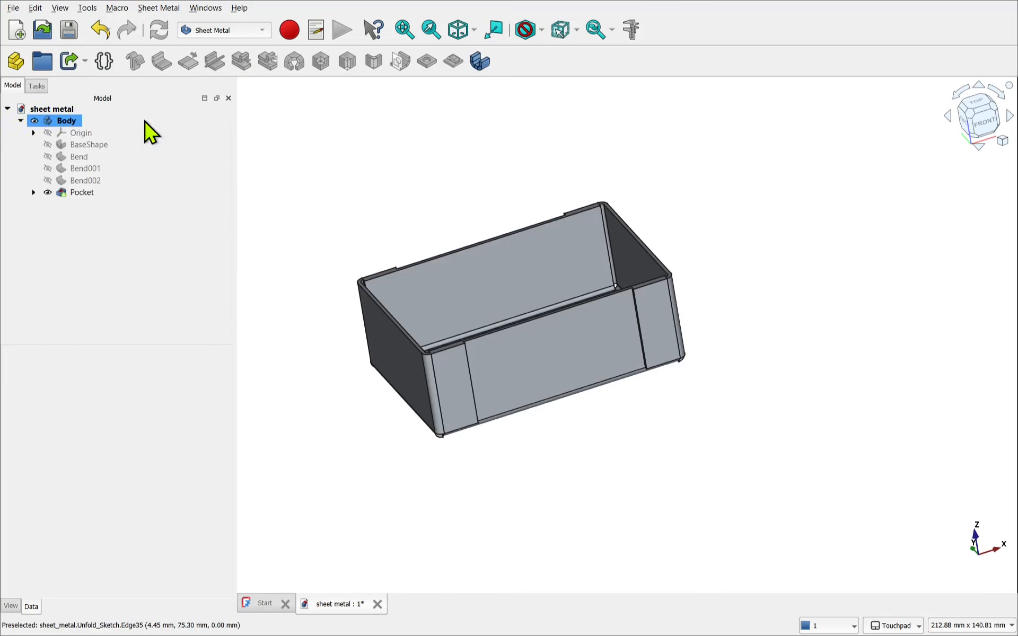
Try a 10 mm, 90° flange on the vertical edge of the front wall's overlapping tab, and cancel it.
{"action": "scroll", "coordinate": [432, 276], "scroll_direction": "up", "scroll_amount": 5}
{"action": "left_click_drag", "start_coordinate": [438, 297], "coordinate": [452, 389], "text": "alt"}
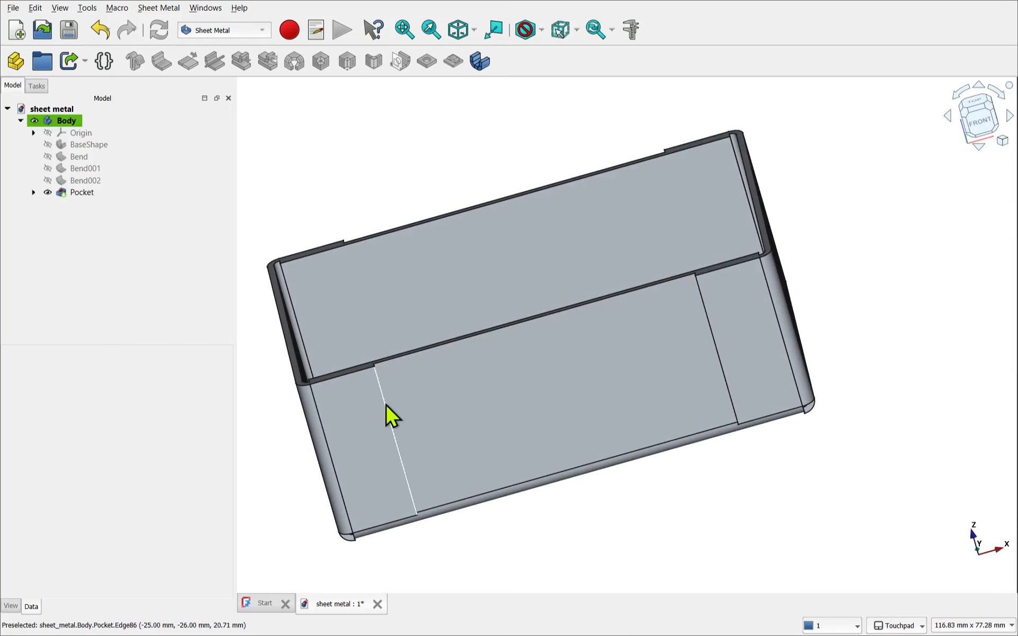
{"action": "left_click", "coordinate": [395, 407]}
{"action": "left_click_drag", "start_coordinate": [452, 430], "coordinate": [395, 443], "text": "alt"}
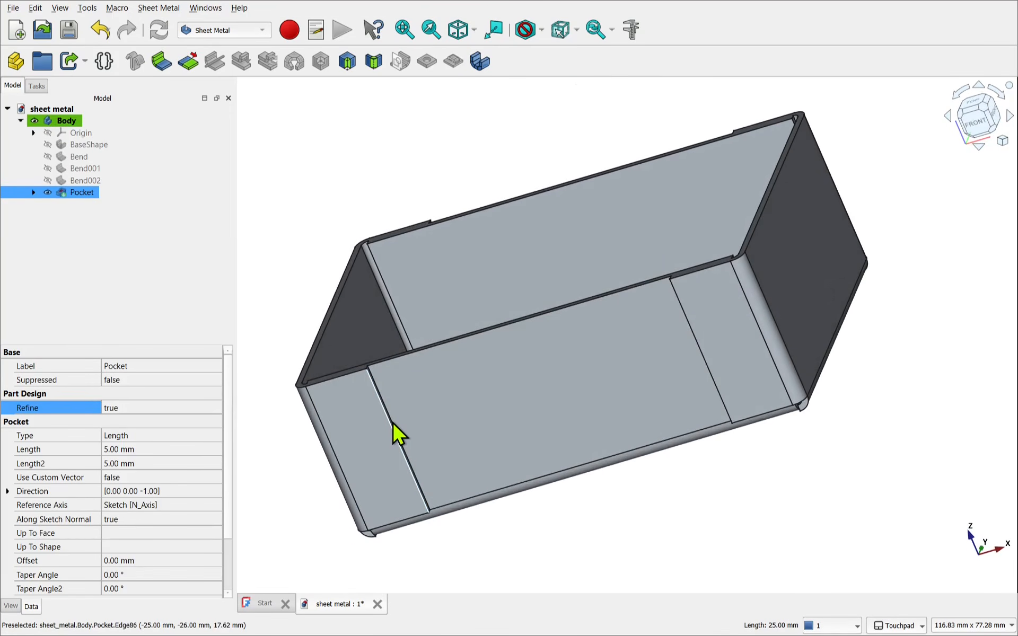
{"action": "left_click", "coordinate": [399, 438]}
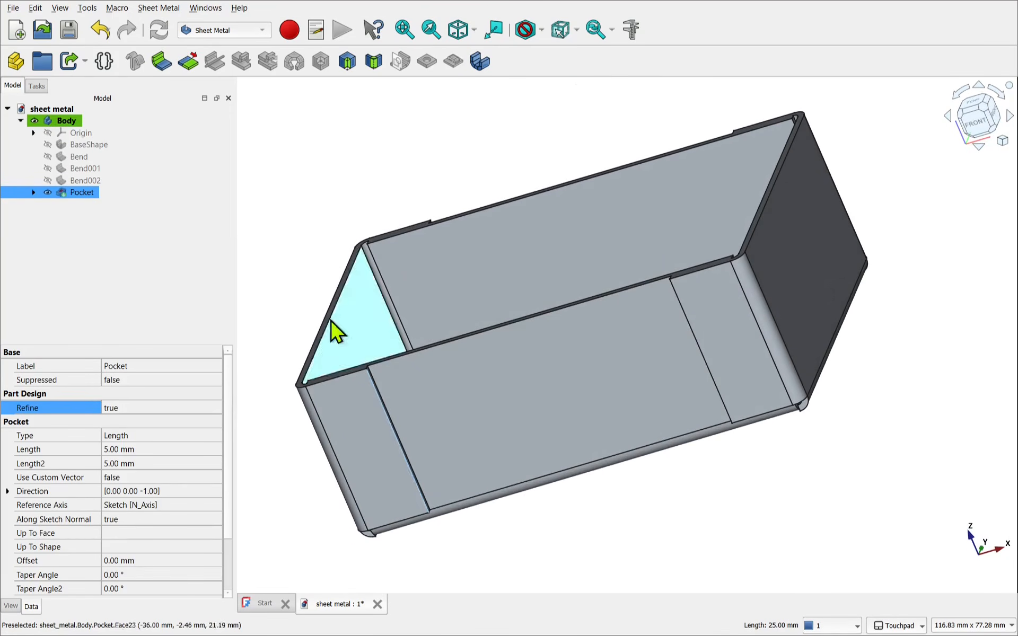
{"action": "left_click", "coordinate": [157, 64]}
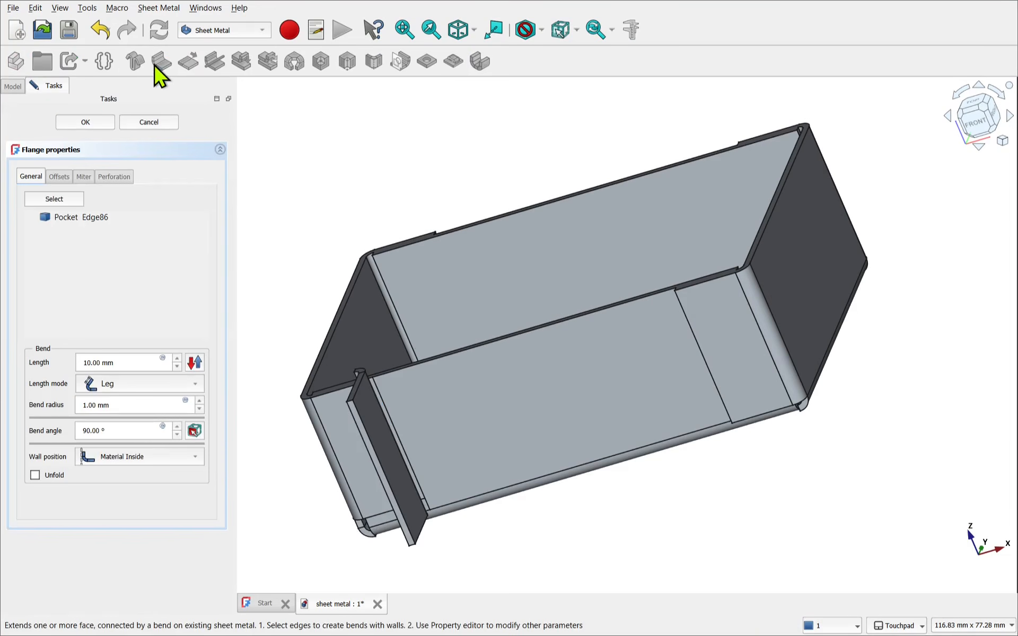
{"action": "mouse_move", "coordinate": [368, 324]}
{"action": "left_mouse_down", "text": "alt"}
{"action": "mouse_move", "coordinate": [524, 411]}
{"action": "mouse_move", "coordinate": [628, 491]}
{"action": "mouse_move", "coordinate": [434, 347]}
{"action": "mouse_move", "coordinate": [368, 334]}
{"action": "mouse_move", "coordinate": [368, 344]}
{"action": "mouse_move", "coordinate": [380, 318]}
{"action": "left_mouse_up", "text": "alt"}
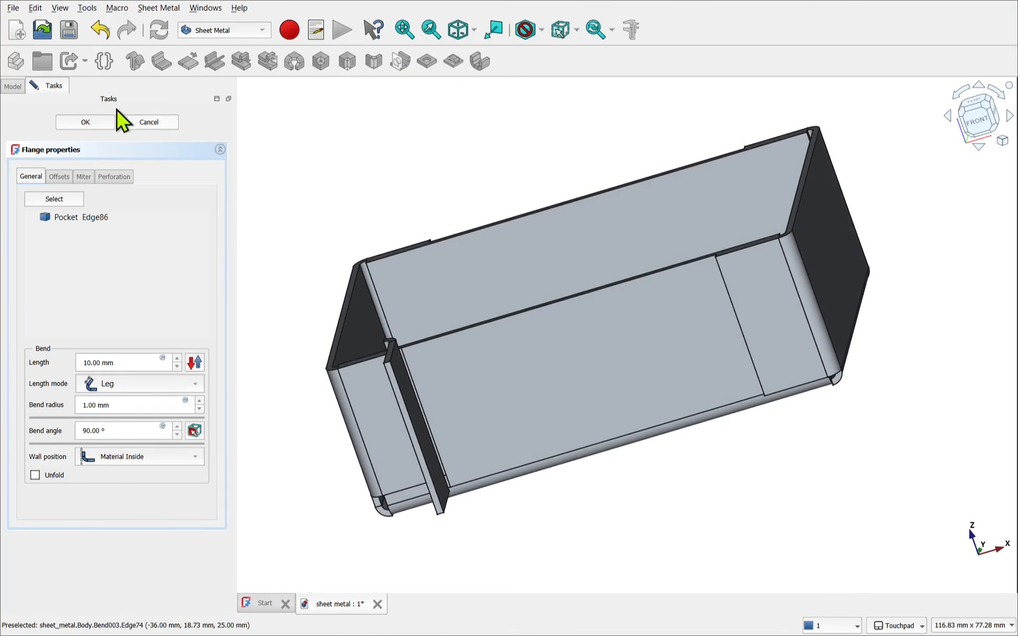
{"action": "left_click", "coordinate": [148, 123]}
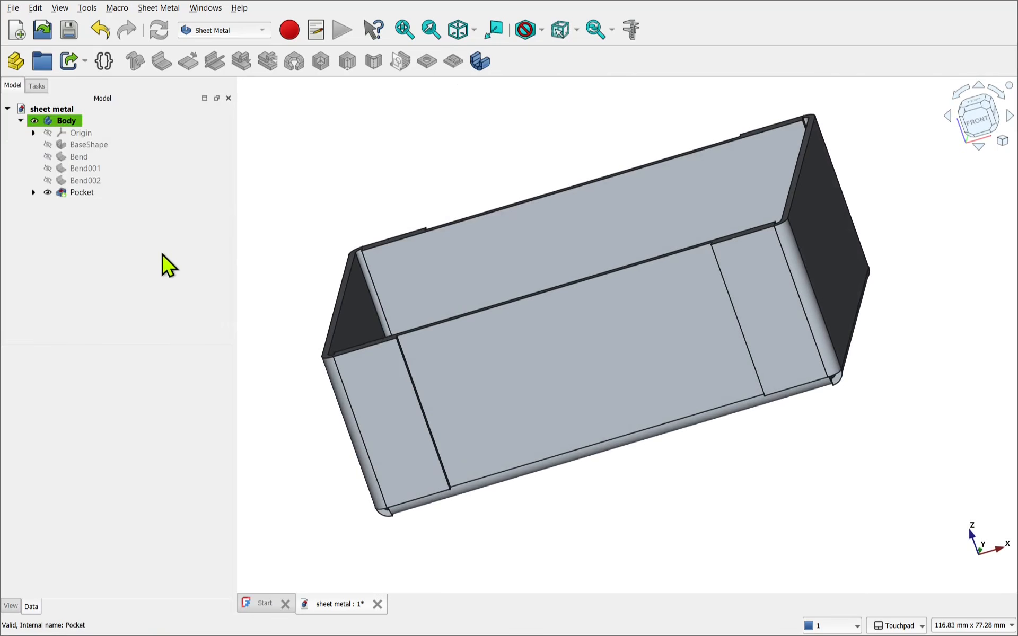
Set the Pocket feature's Refine property to false and clear the selection.
{"action": "left_click", "coordinate": [79, 194]}
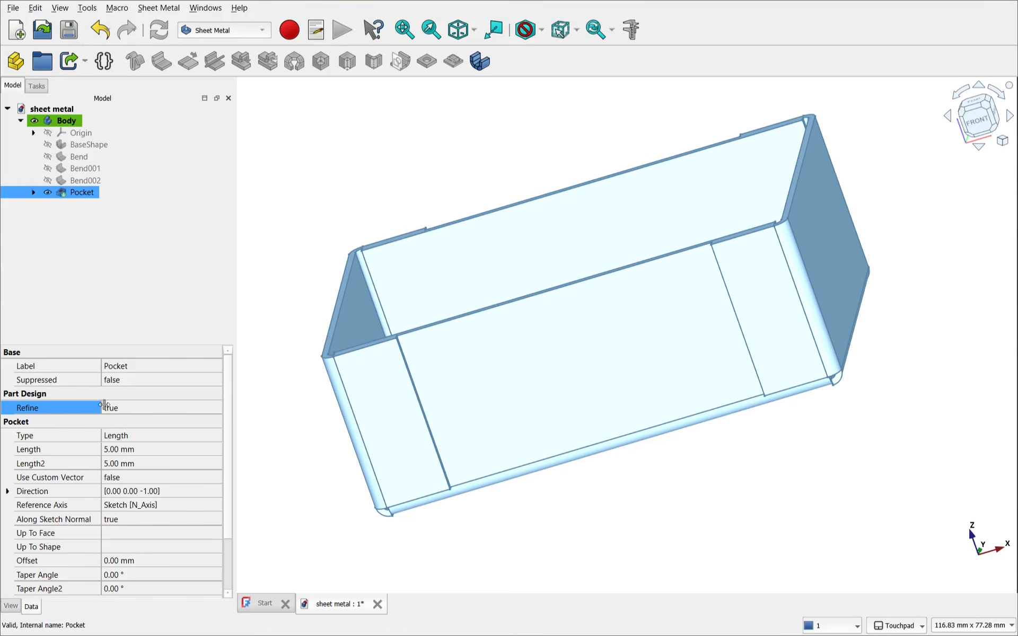
{"action": "left_click", "coordinate": [121, 408]}
{"action": "left_click", "coordinate": [121, 410]}
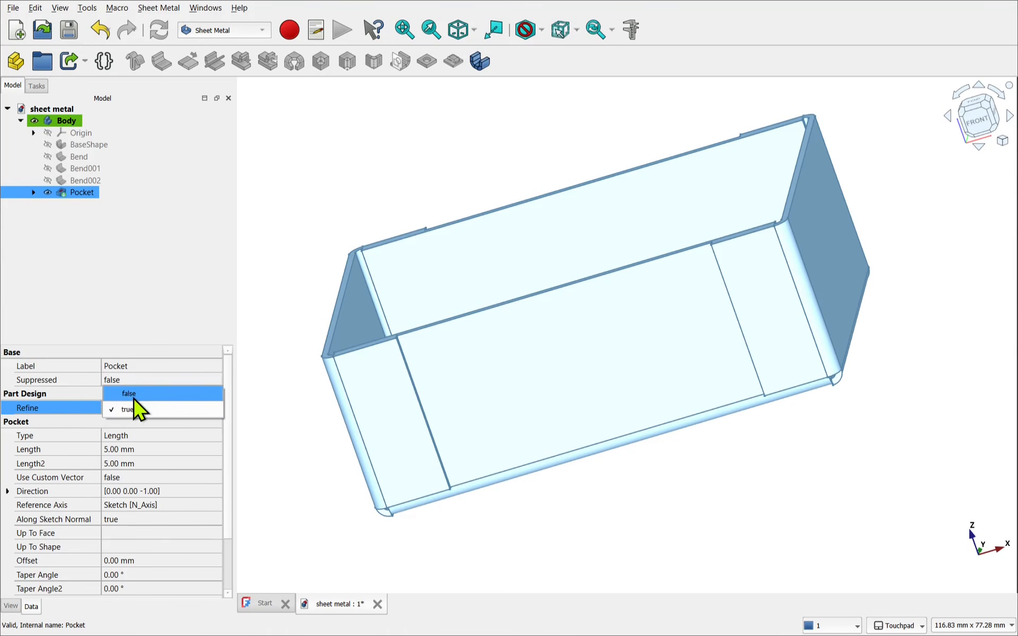
{"action": "left_click", "coordinate": [132, 399]}
{"action": "left_click_drag", "start_coordinate": [318, 238], "coordinate": [482, 271], "text": "alt"}
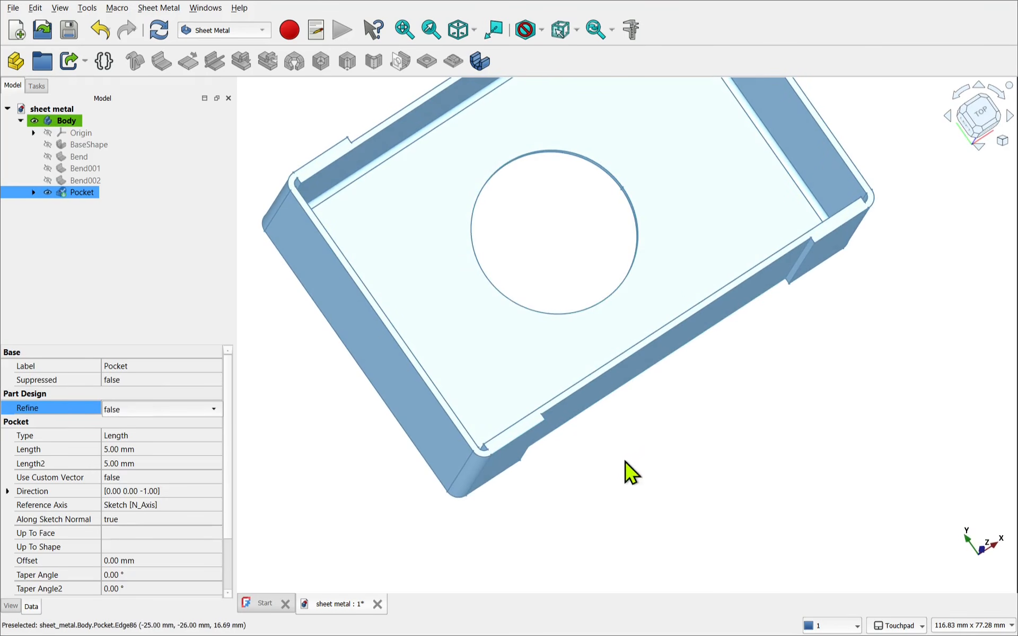
{"action": "left_click", "coordinate": [691, 470]}
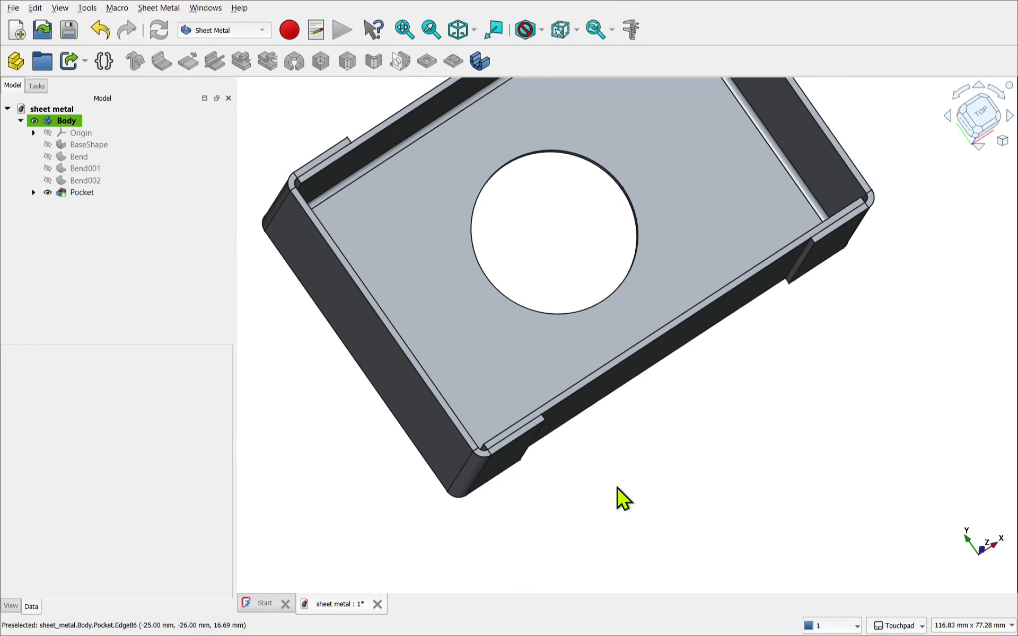
Add a 10 mm flange with a 1 mm bend radius and 90° angle on the front tab's outer vertical edge.
{"action": "left_click_drag", "start_coordinate": [620, 498], "coordinate": [516, 473], "text": "alt"}
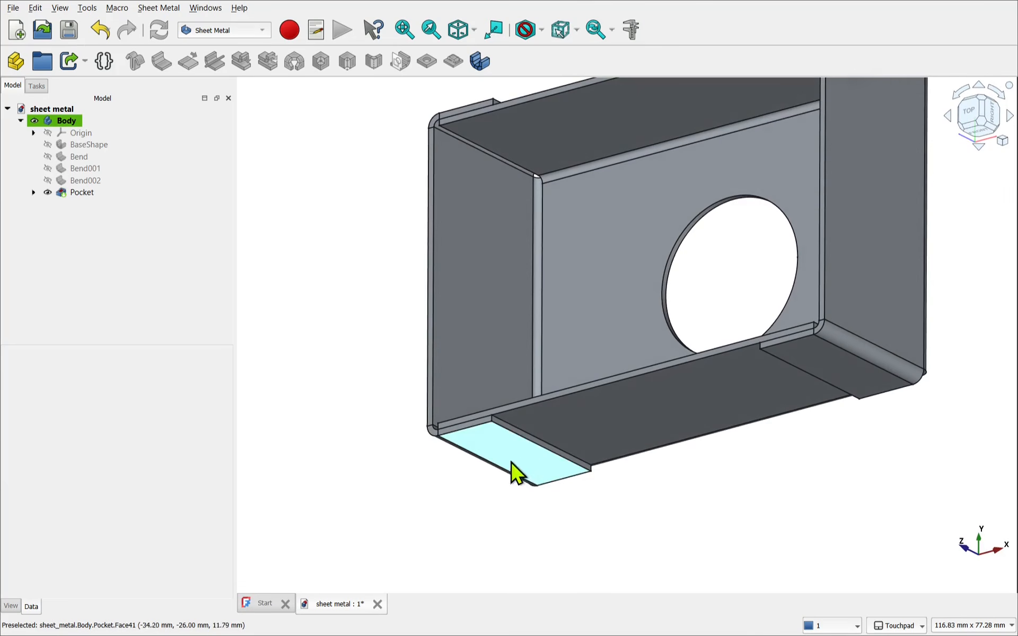
{"action": "left_click", "coordinate": [532, 444]}
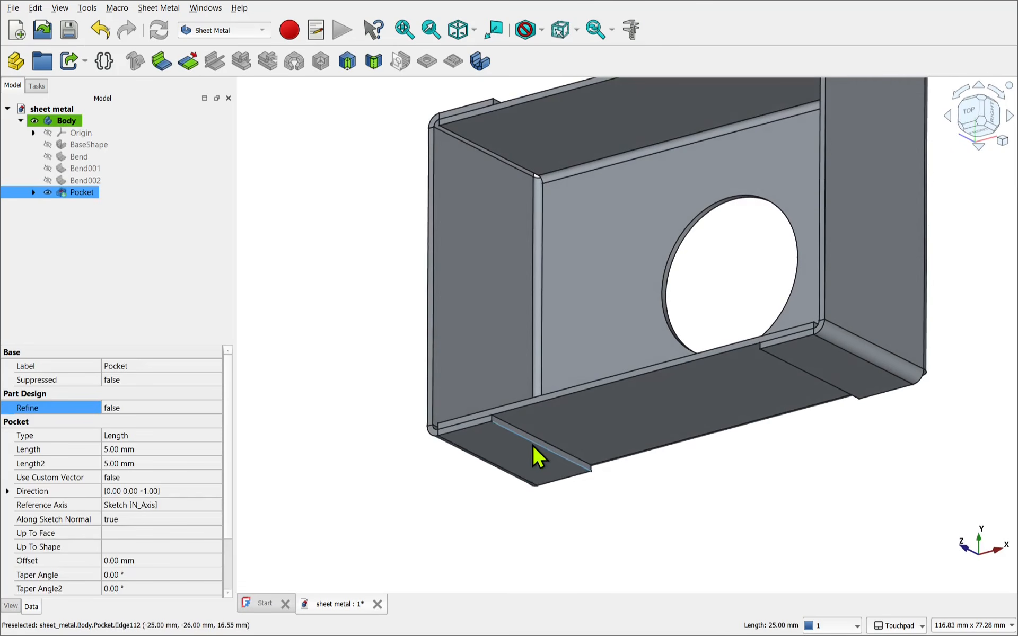
{"action": "left_click", "coordinate": [157, 66]}
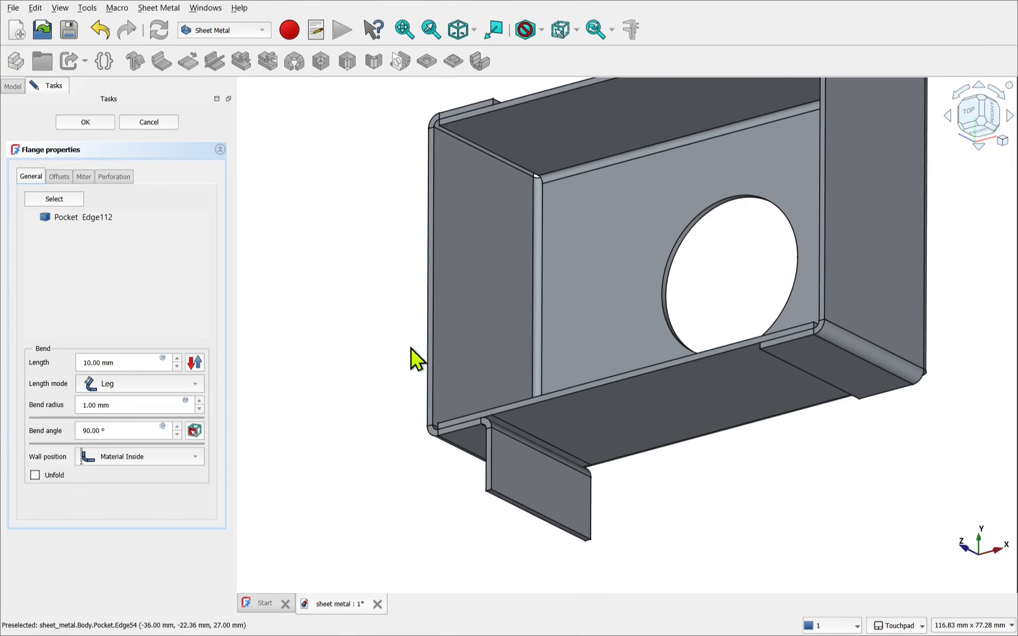
{"action": "left_click_drag", "start_coordinate": [416, 360], "coordinate": [512, 454], "text": "alt"}
{"action": "scroll", "coordinate": [522, 443], "scroll_direction": "up", "scroll_amount": 3}
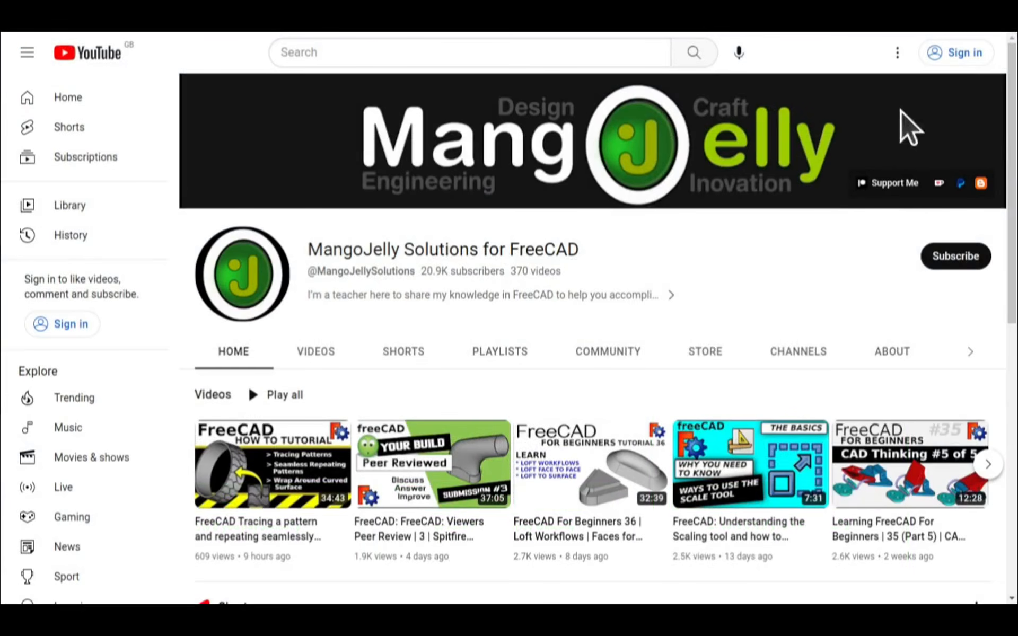
Switch to YouTube and review the donation links in the MangoJelly Solutions for FreeCAD channel's About description.
{"action": "left_click", "coordinate": [887, 351]}
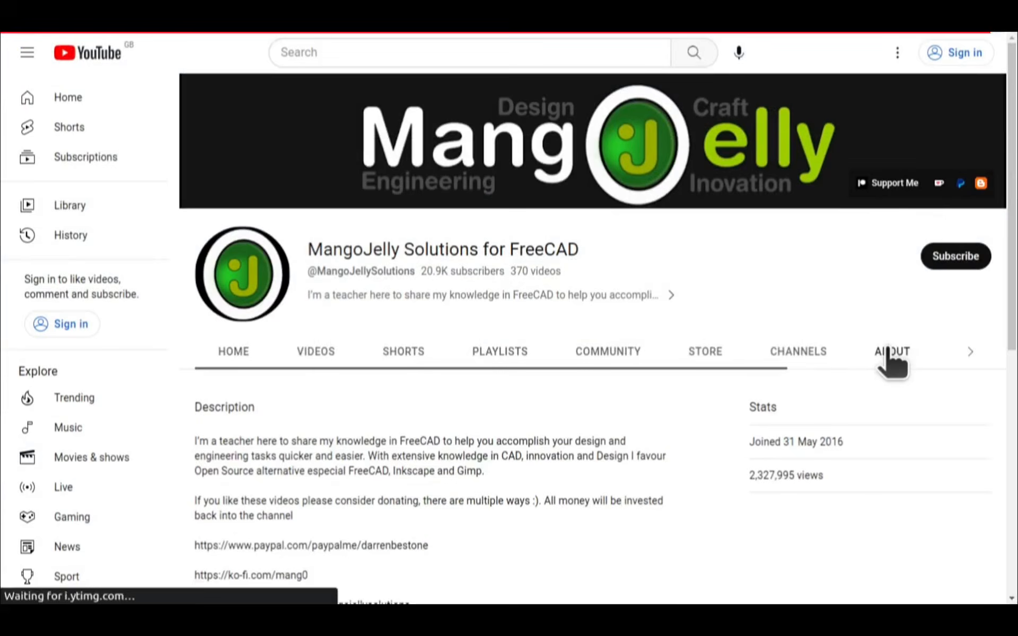
{"action": "scroll", "coordinate": [217, 461], "scroll_direction": "down", "scroll_amount": 3}
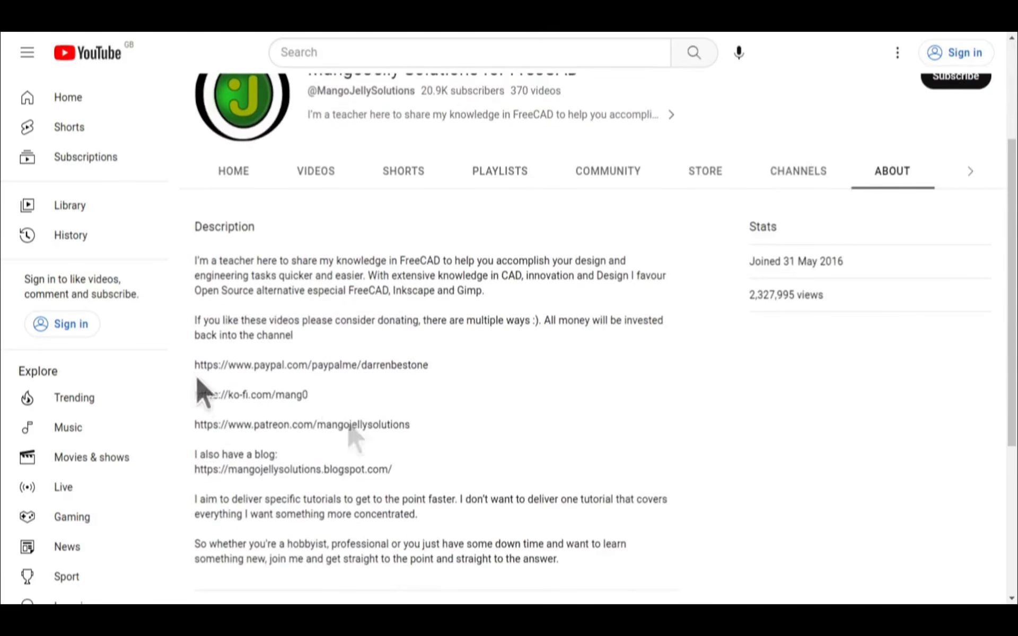
{"action": "left_click_drag", "start_coordinate": [418, 432], "coordinate": [195, 363]}
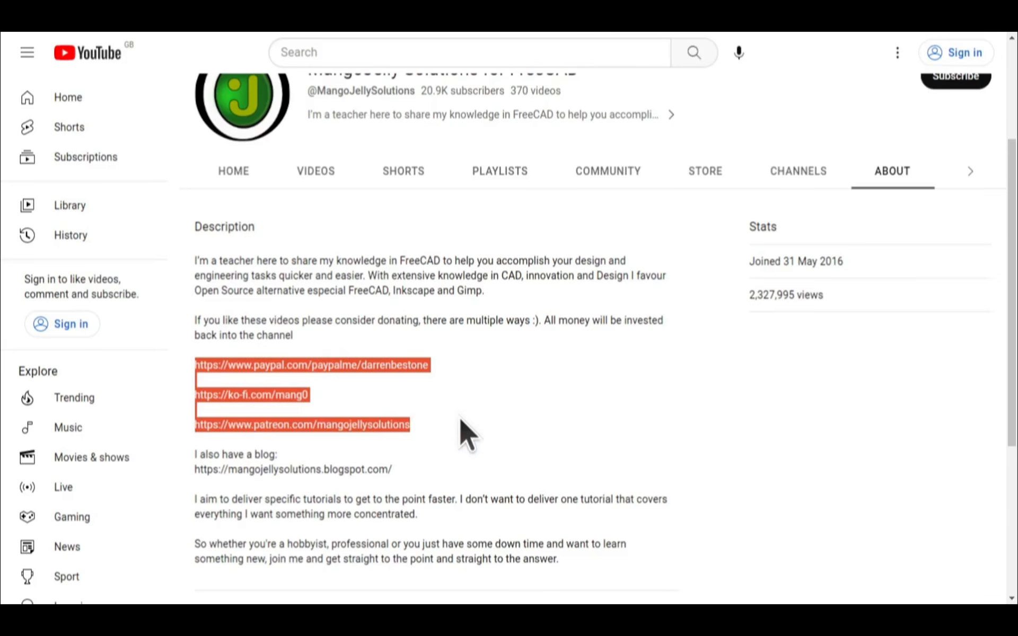
{"action": "left_click", "coordinate": [460, 419]}
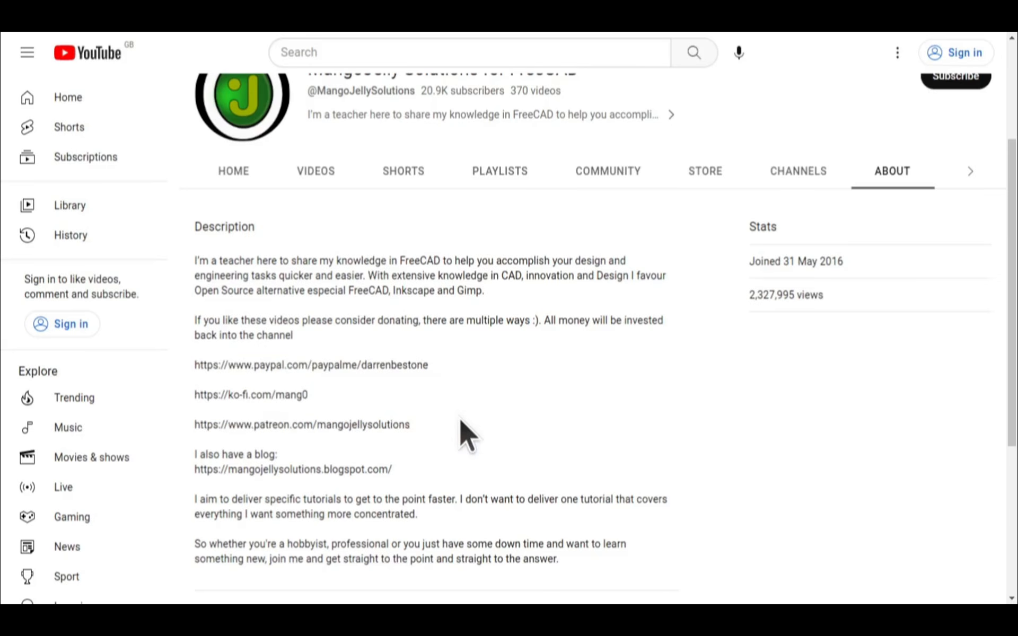